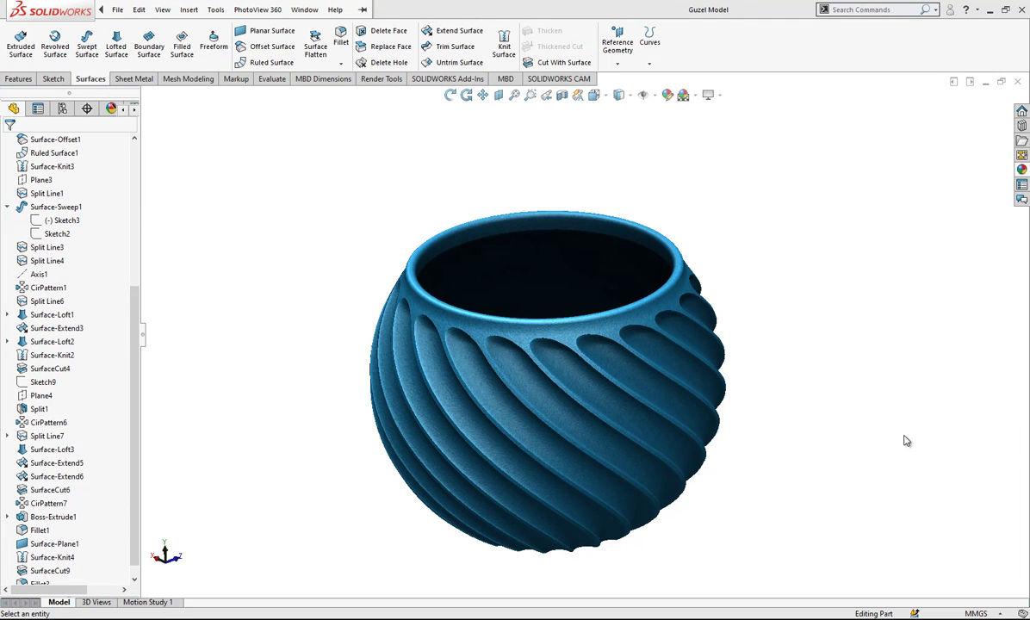
Create a new part document
key("f")
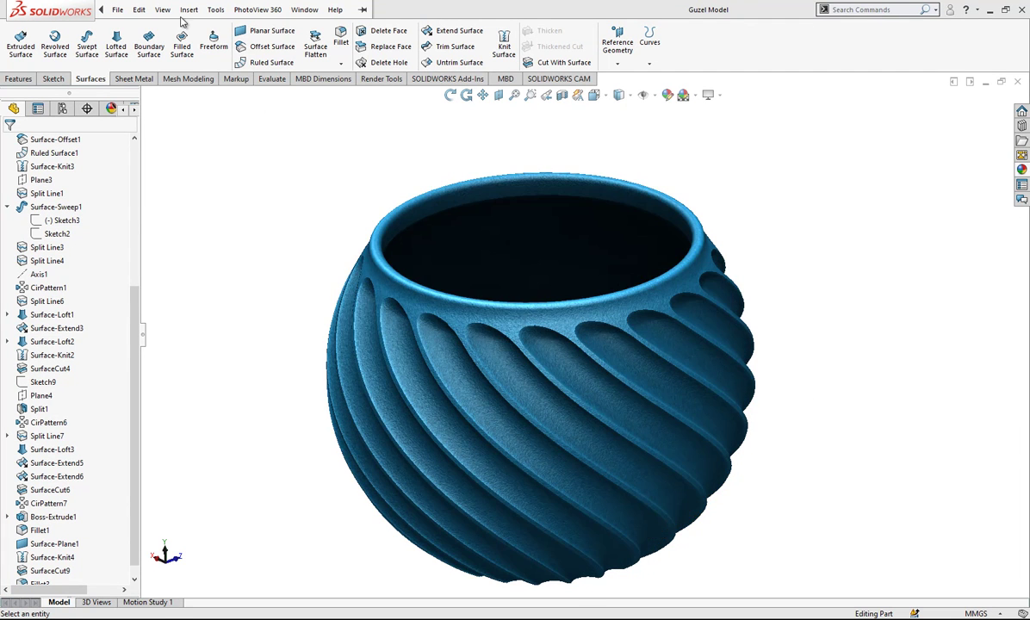
left_click(117, 9)
left_click(129, 26)
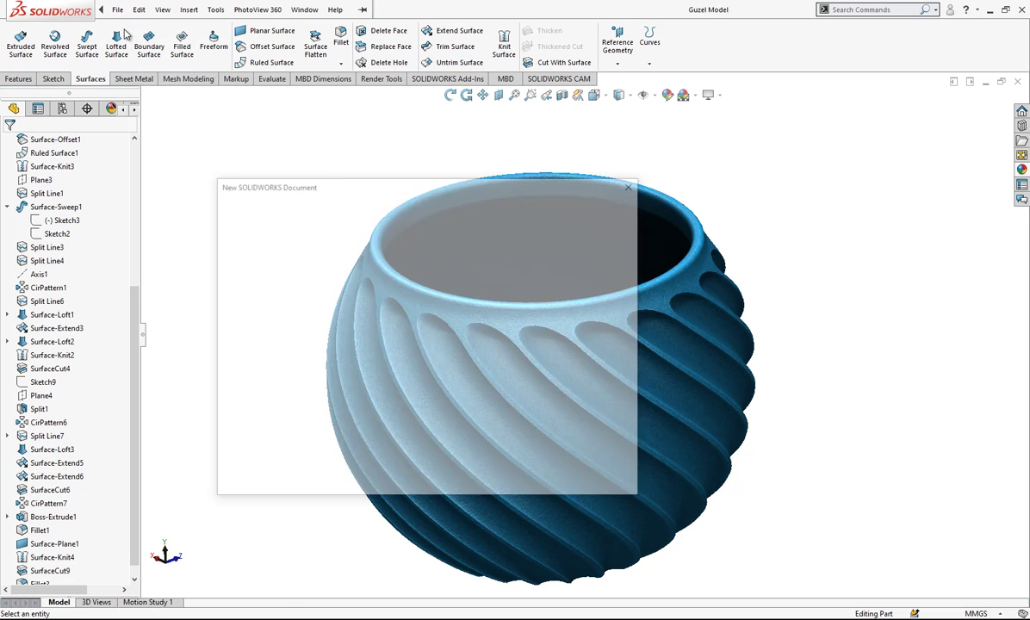
double_click(305, 293)
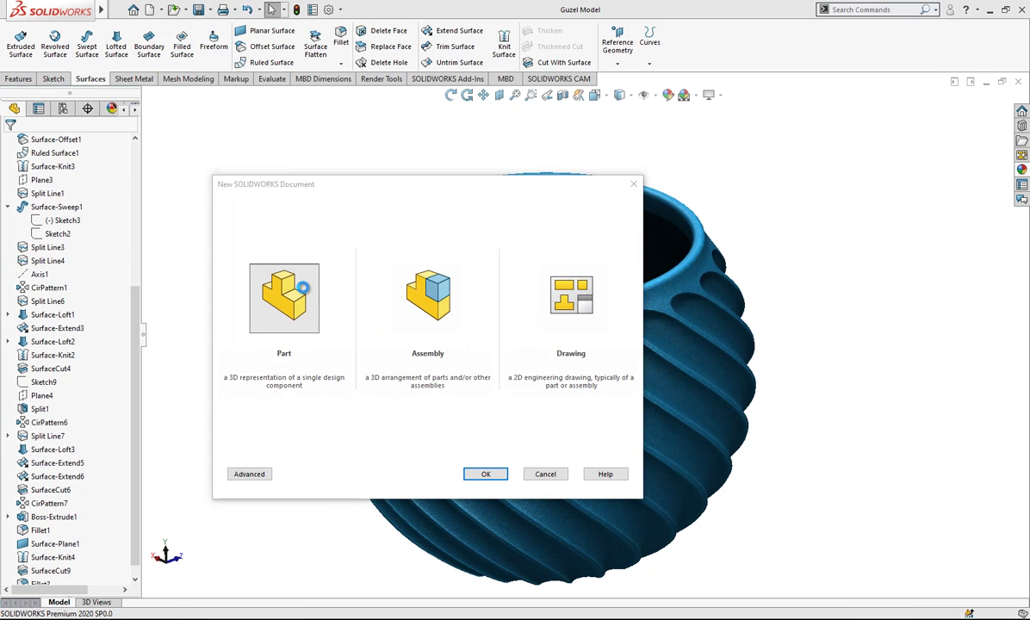
Start a sketch on the Front Plane and draw a circle of about 61 mm radius centred on the origin
left_click(49, 207)
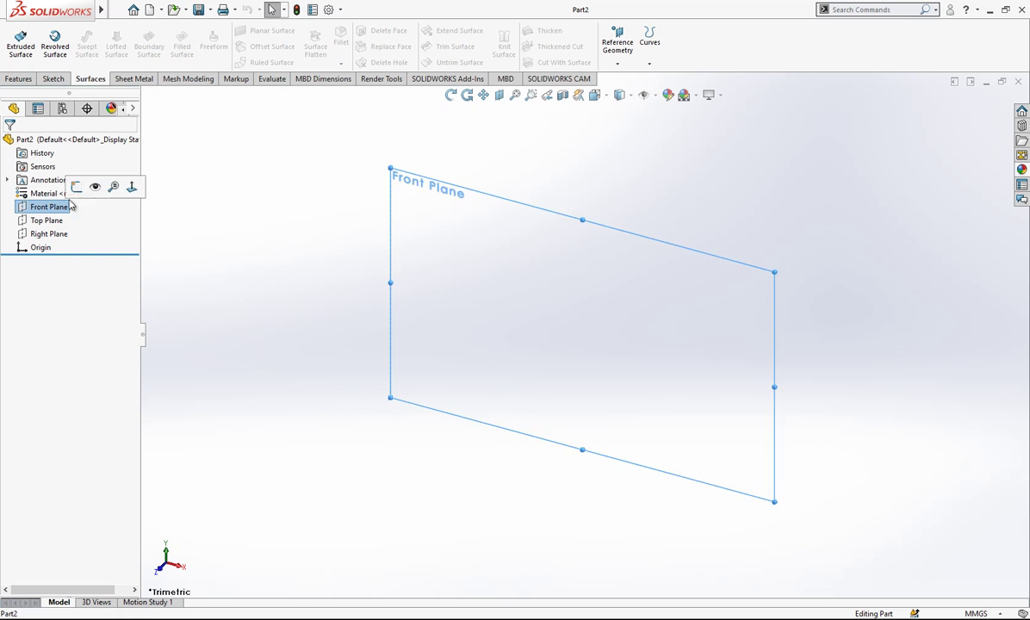
left_click(76, 187)
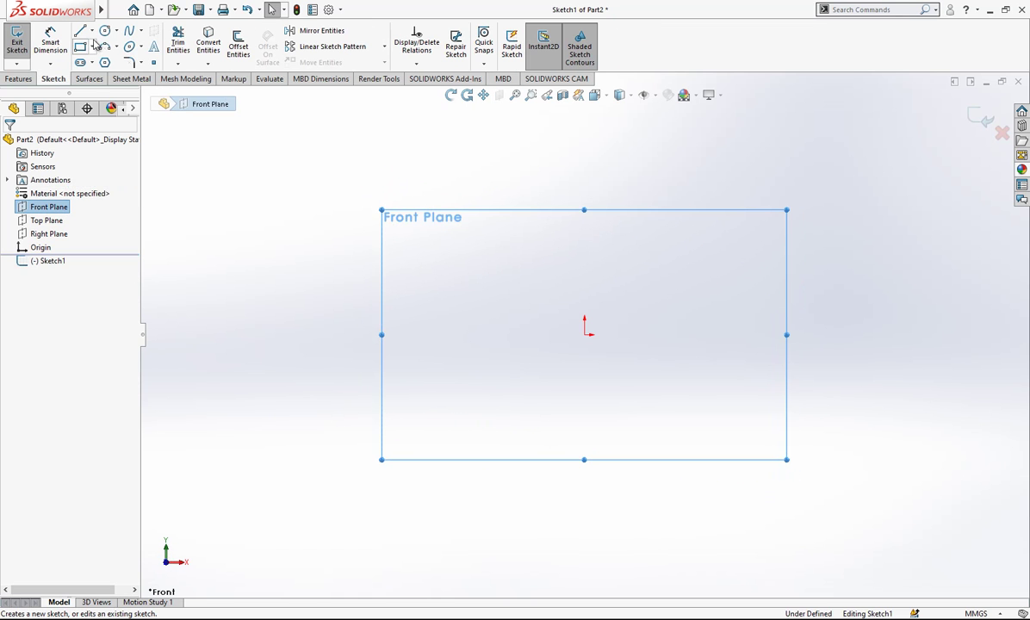
left_click(105, 31)
left_click(585, 335)
left_click(650, 205)
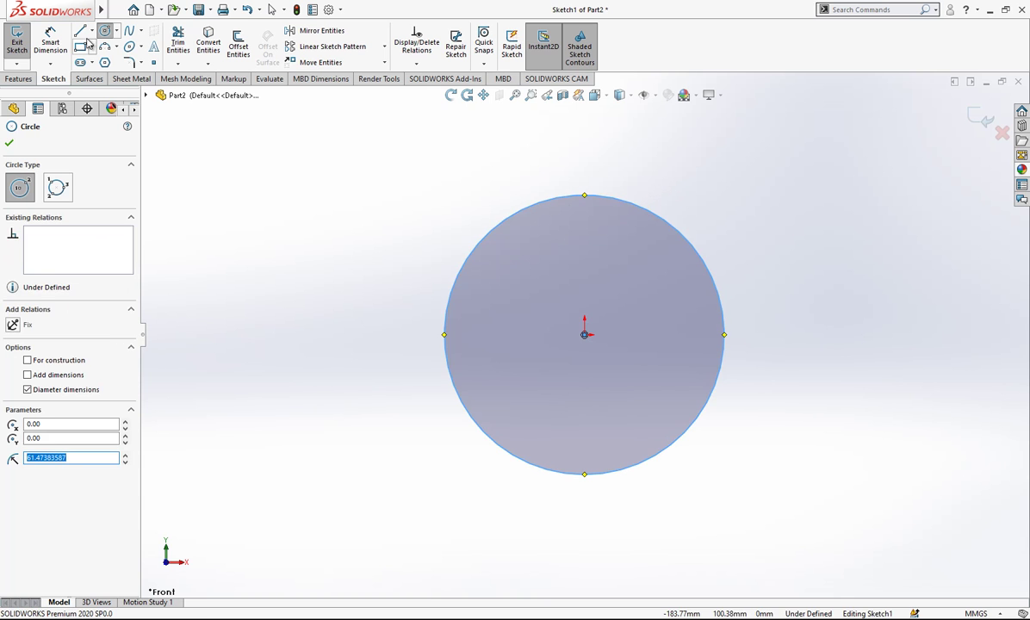
Draw a horizontal line across the circle through the origin, from one quadrant point to the opposite one
left_click(80, 31)
left_click(444, 335)
left_click(725, 335)
key("Escape")
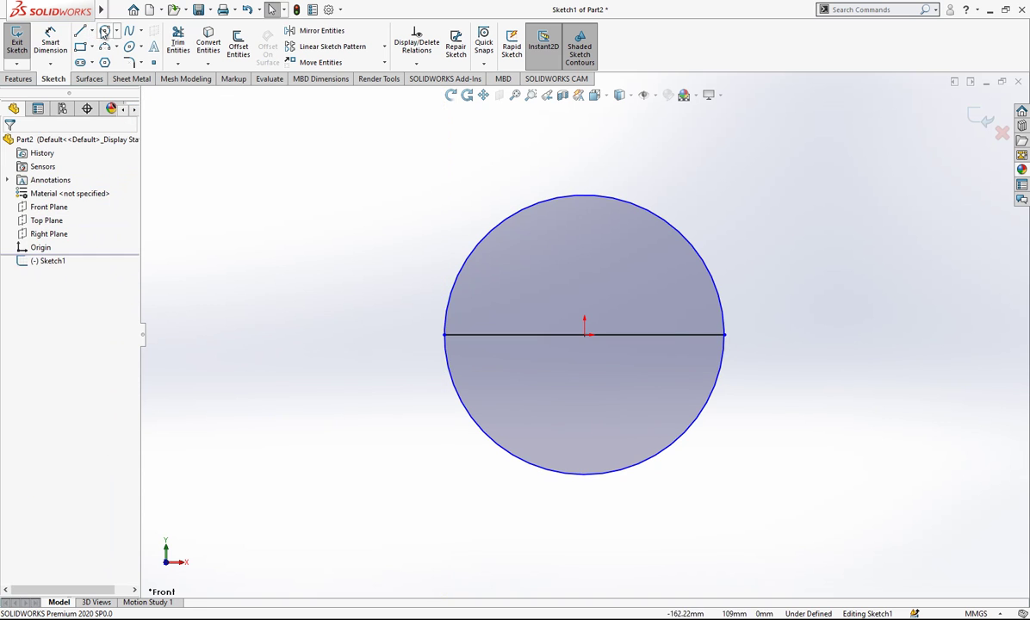
Dimension the circle's diameter as 80 mm and exit the sketch
left_click(552, 252)
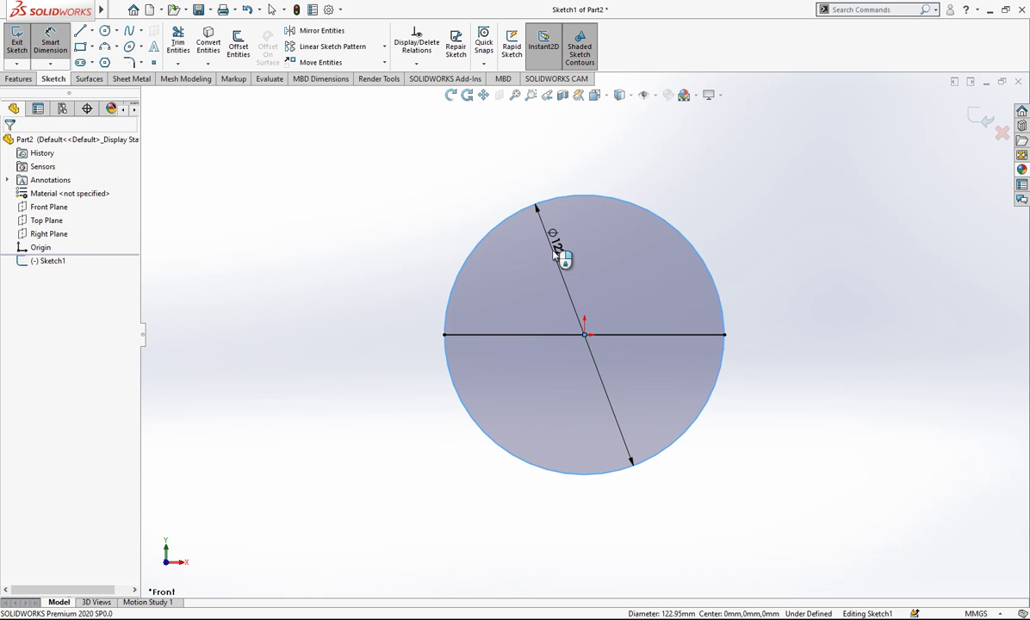
left_click(553, 251)
type("80")
key("Return")
key("Escape")
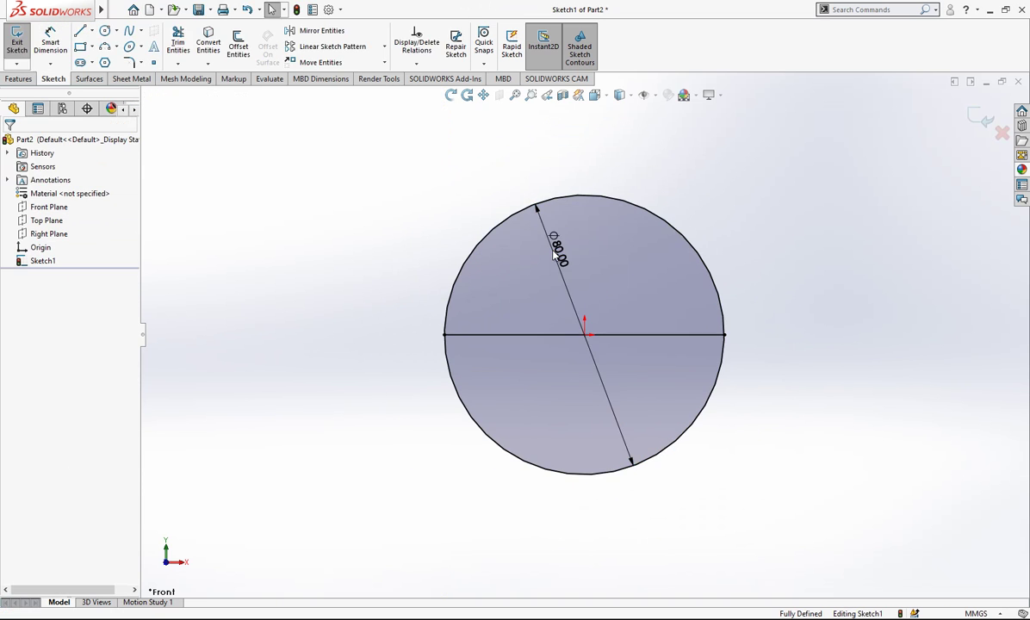
left_click(973, 115)
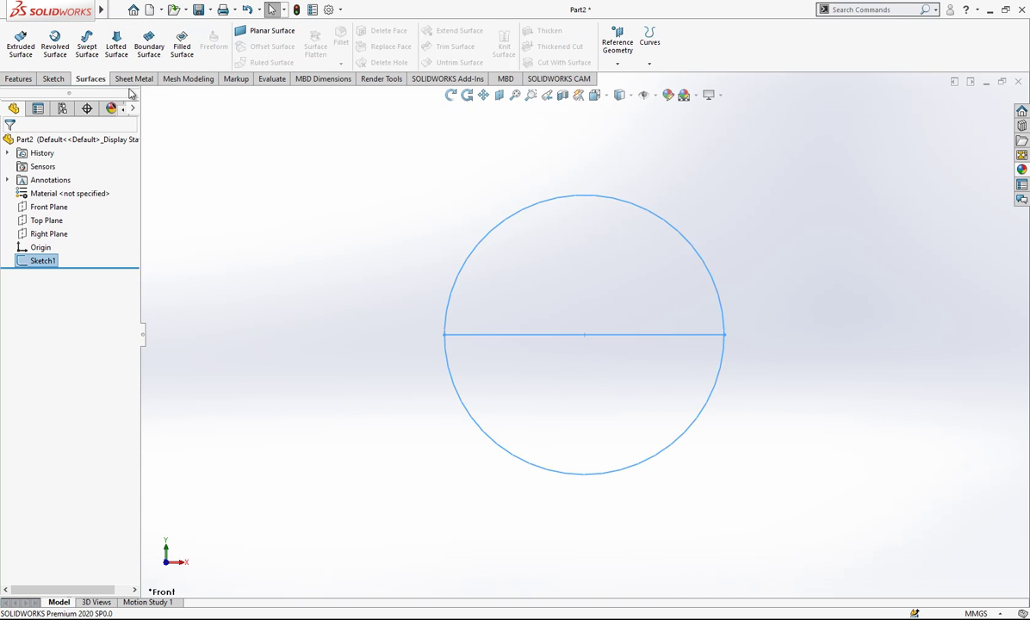
Revolve the upper half-circle region 360 degrees about the diameter line into a solid sphere, with Thin Feature turned off
left_click(35, 78)
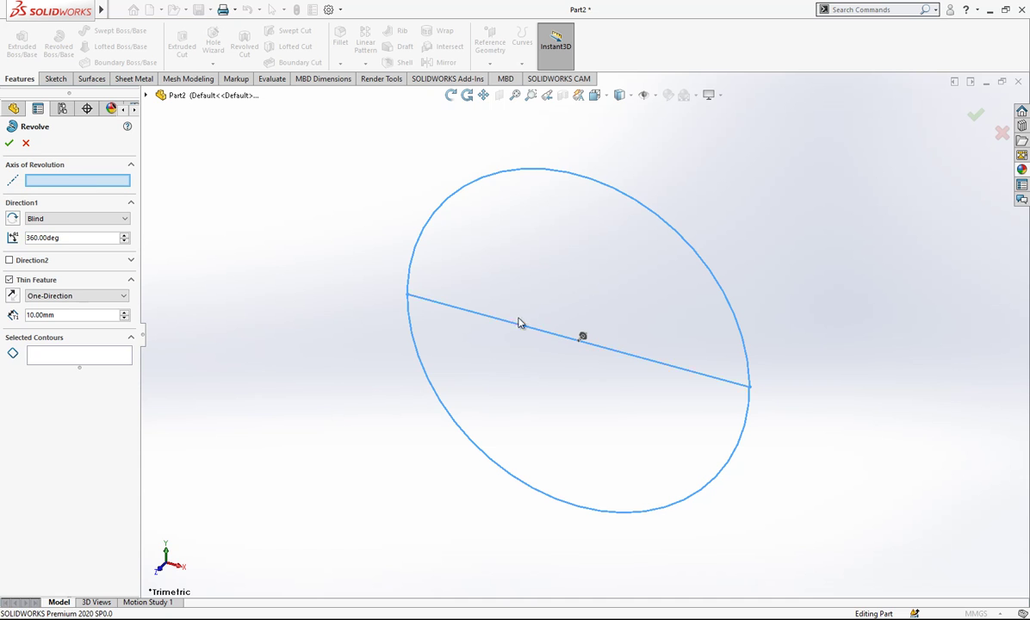
left_click(28, 284)
left_click(76, 315)
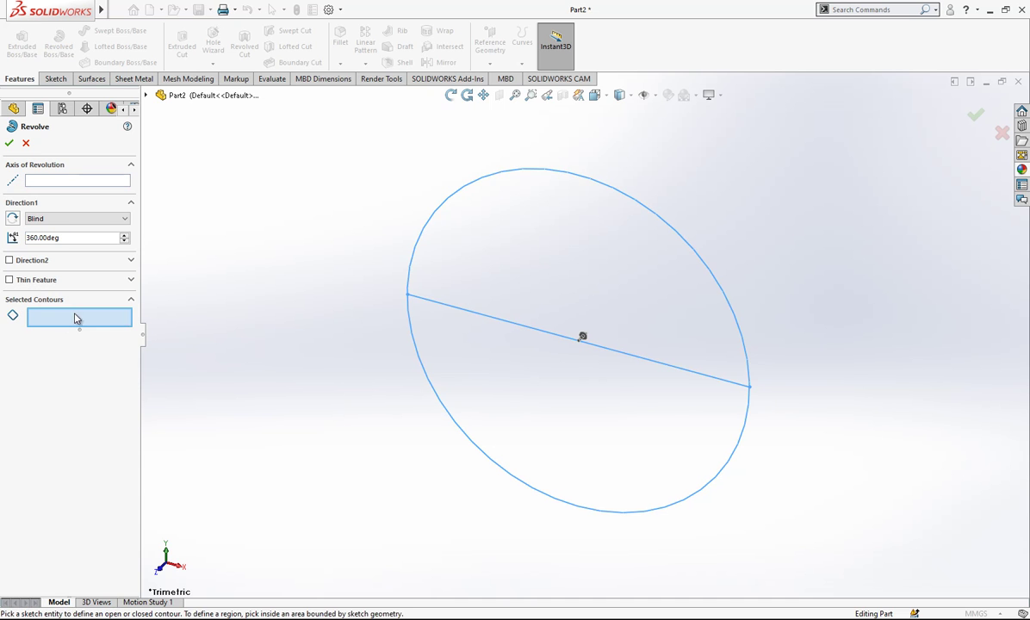
left_click(603, 258)
left_click(89, 182)
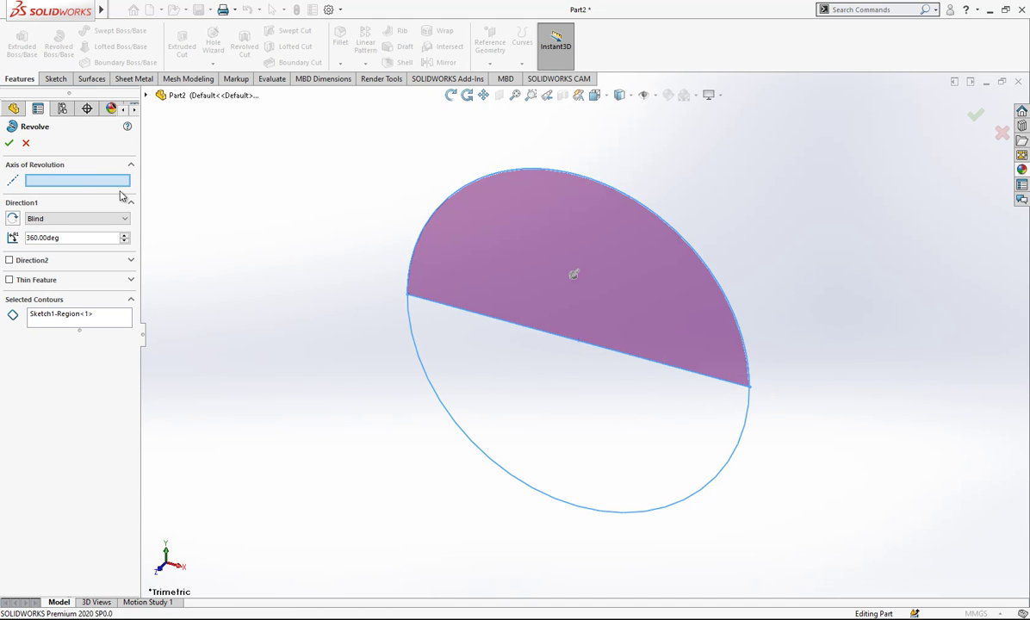
left_click(480, 317)
mouse_move(488, 319)
middle_mouse_down()
mouse_move(563, 358)
mouse_move(646, 292)
mouse_move(637, 348)
middle_mouse_up()
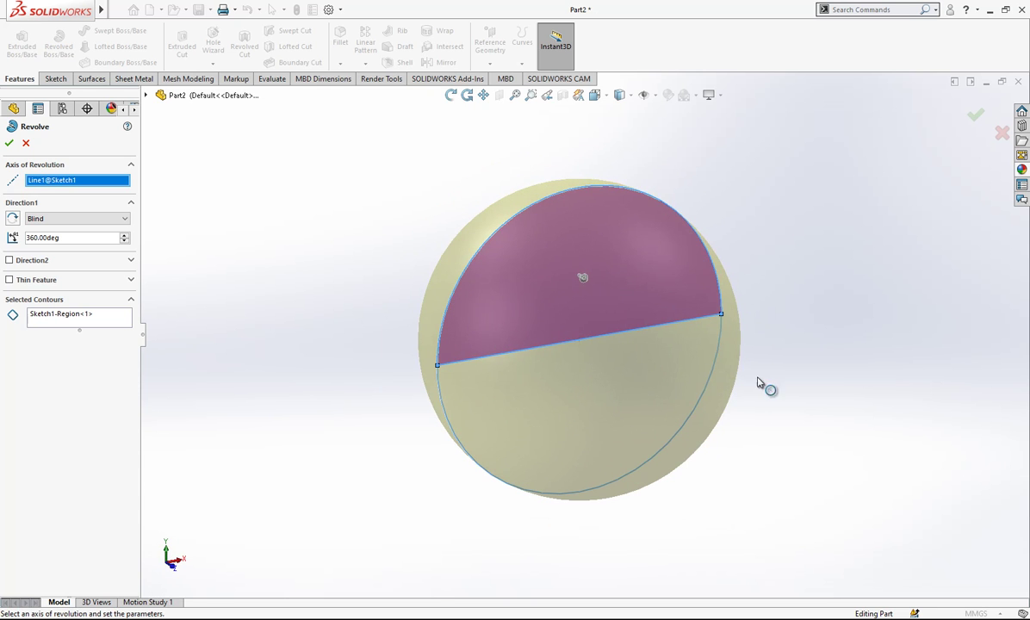
left_click(9, 144)
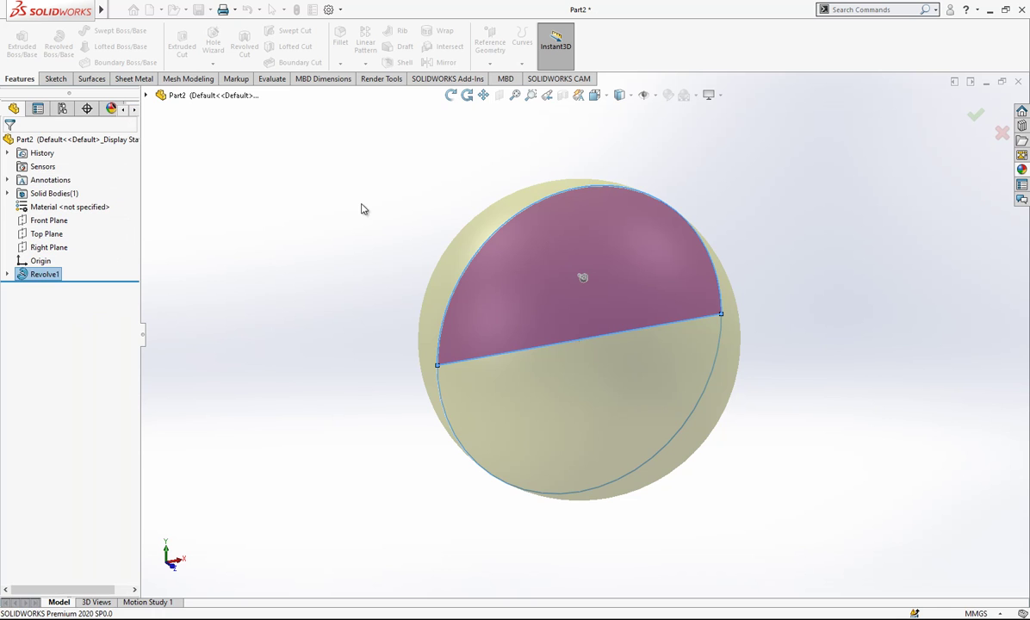
key("ctrl+1")
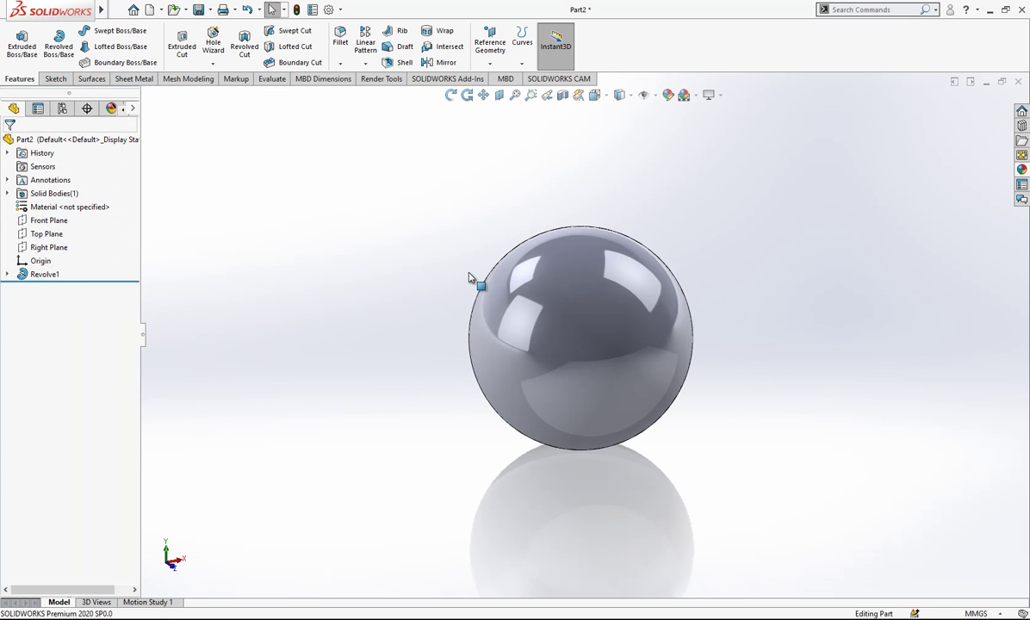
Create a reference plane offset 25 mm above the Top Plane
left_click(47, 234)
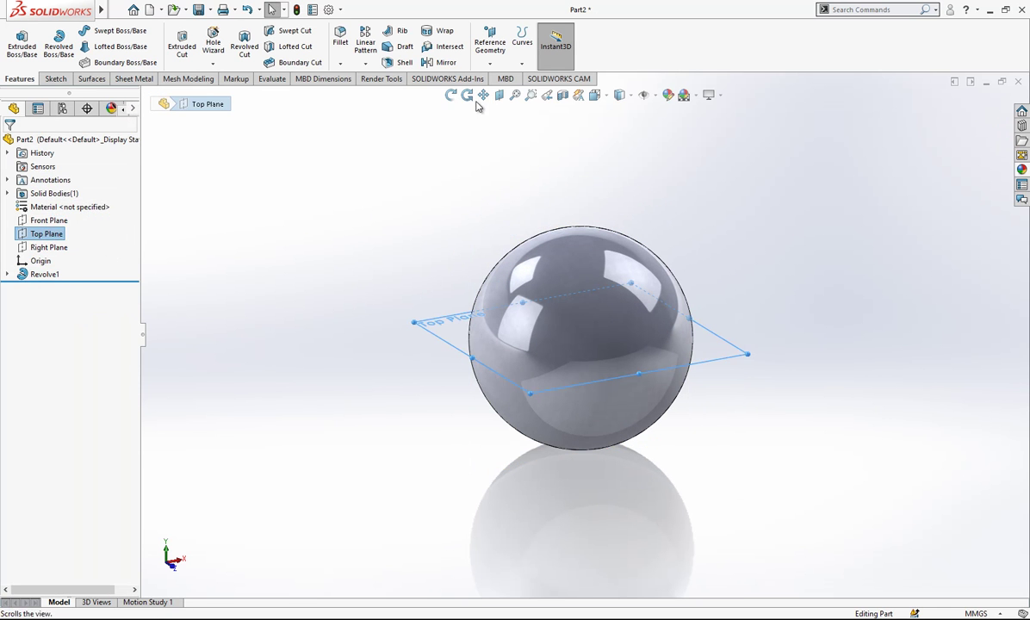
left_click(490, 43)
left_click(497, 79)
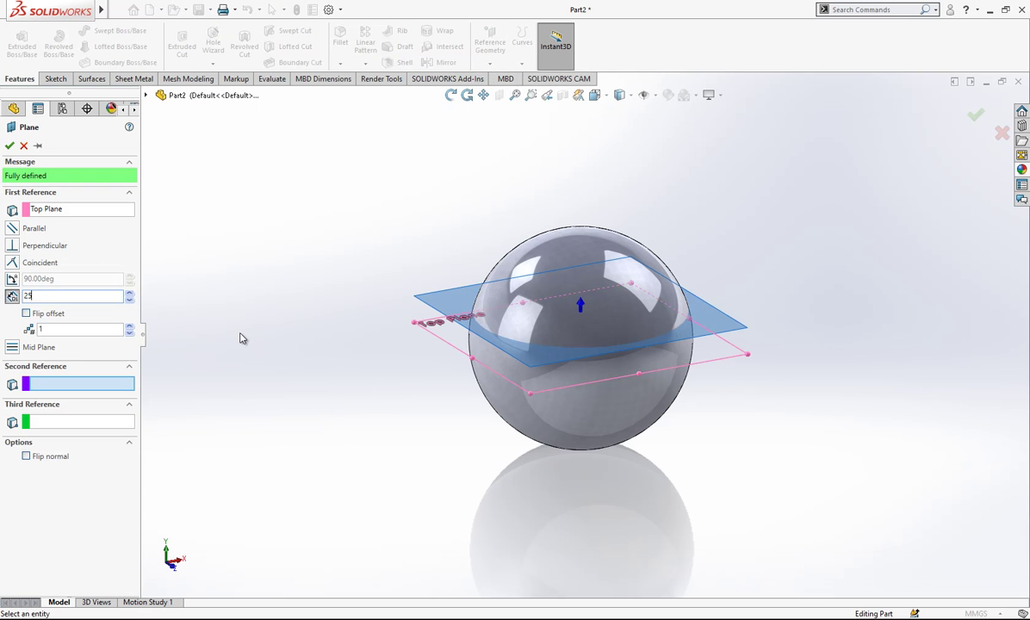
key("Return")
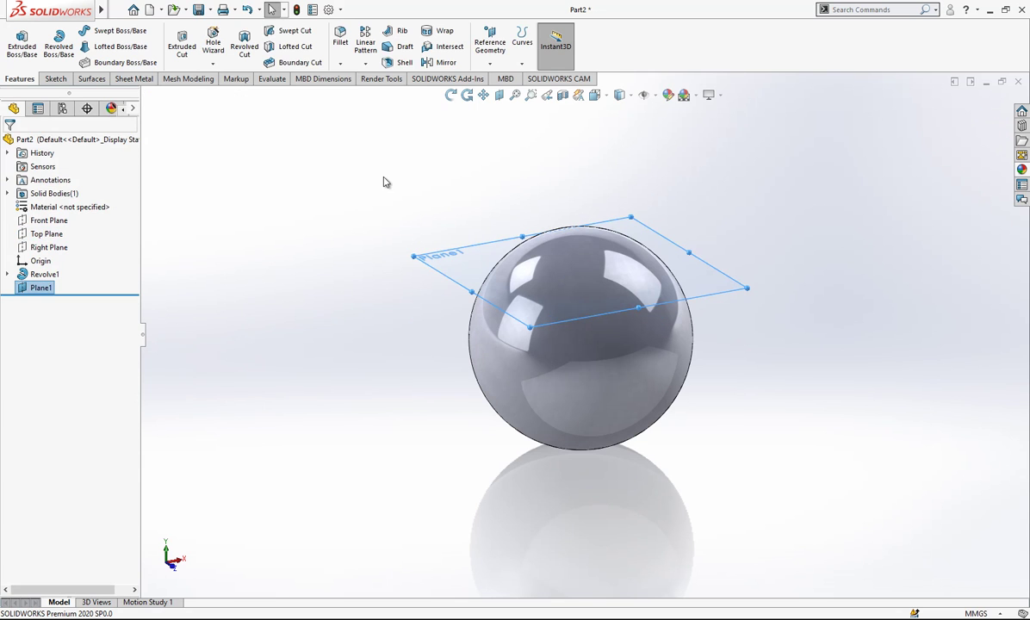
Create a second reference plane 35 mm below the Top Plane using a flipped offset
left_click(47, 233)
left_click(491, 62)
left_click(500, 78)
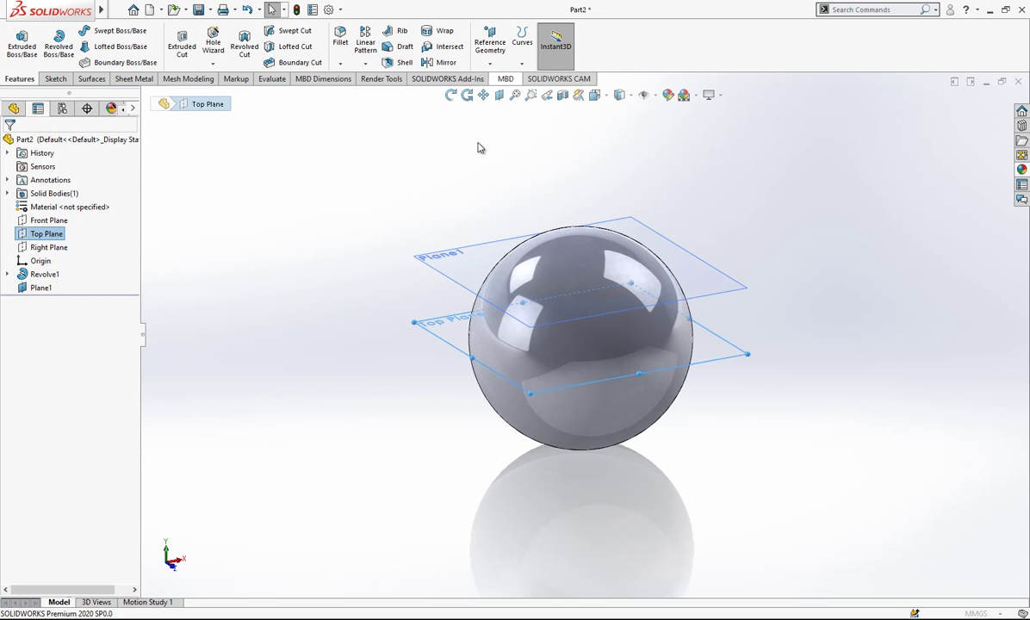
left_click(51, 315)
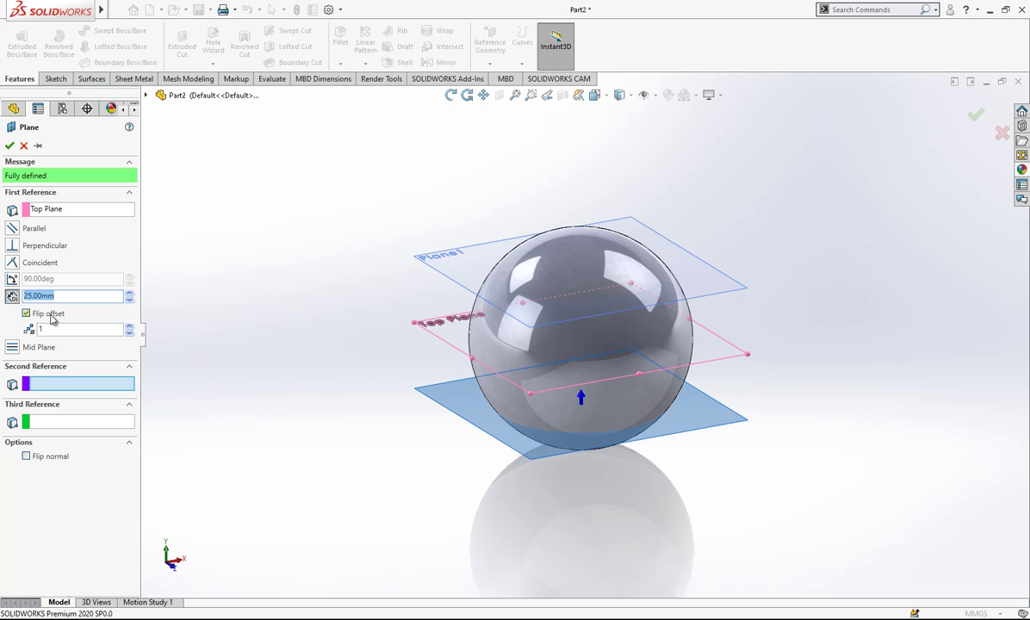
key("Return")
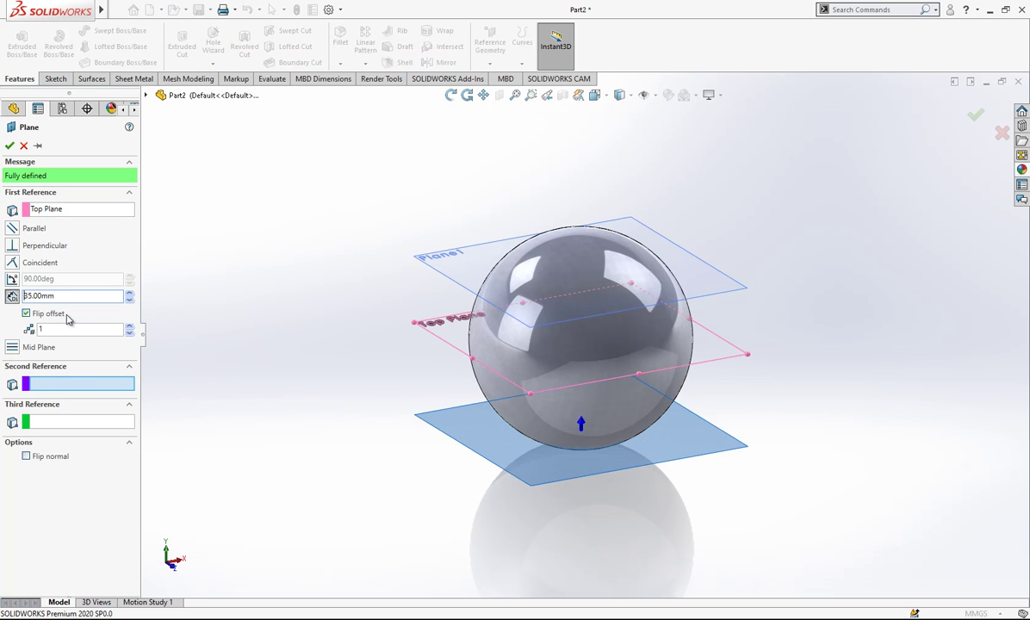
key("Return")
middle_click_drag(609, 410, 560, 370)
left_click(100, 80)
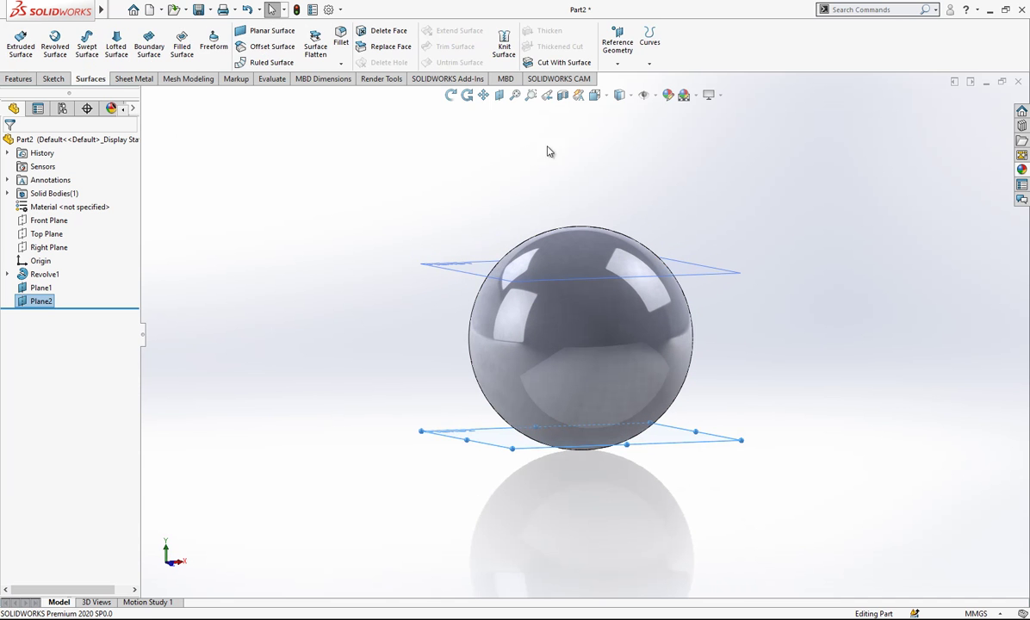
left_click(558, 64)
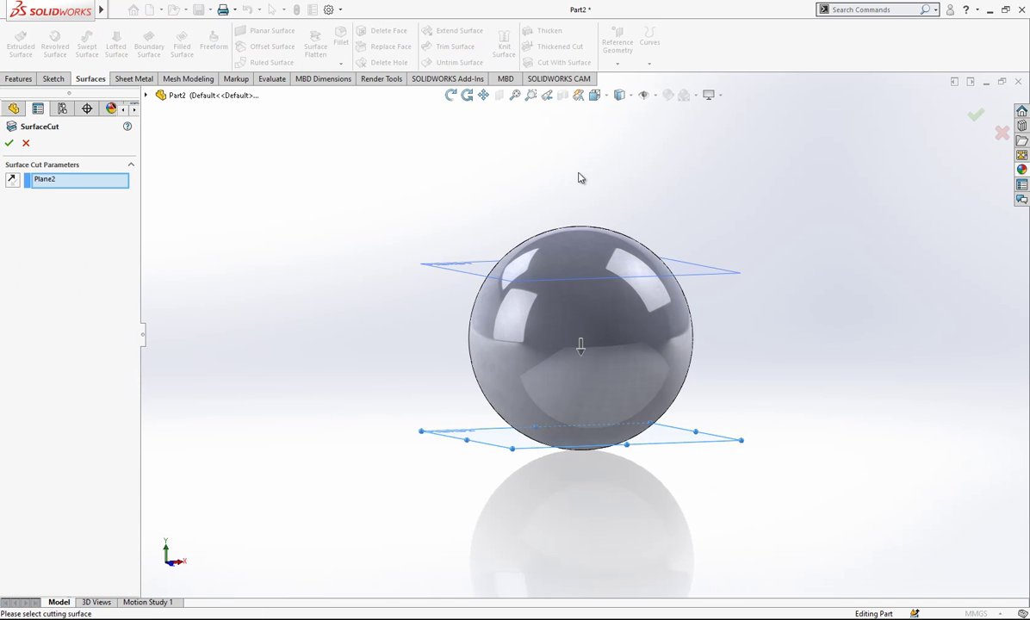
left_click(577, 355)
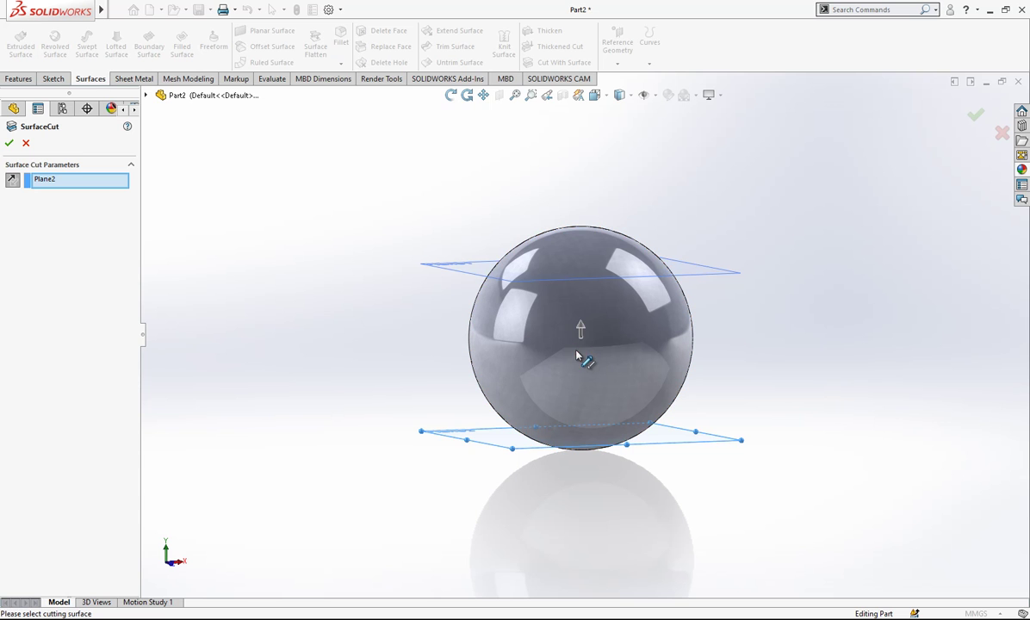
left_click(24, 145)
Cut off the sphere's top cap with Plane1 and its bottom cap with Plane2 using Cut With Surface
left_click(460, 274)
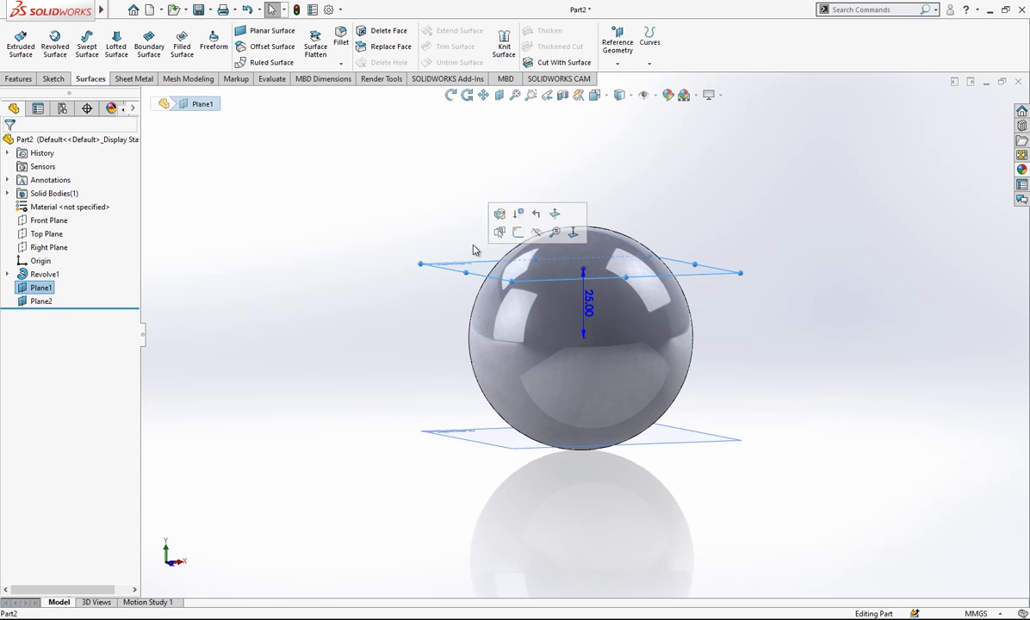
left_click(544, 64)
left_click(8, 143)
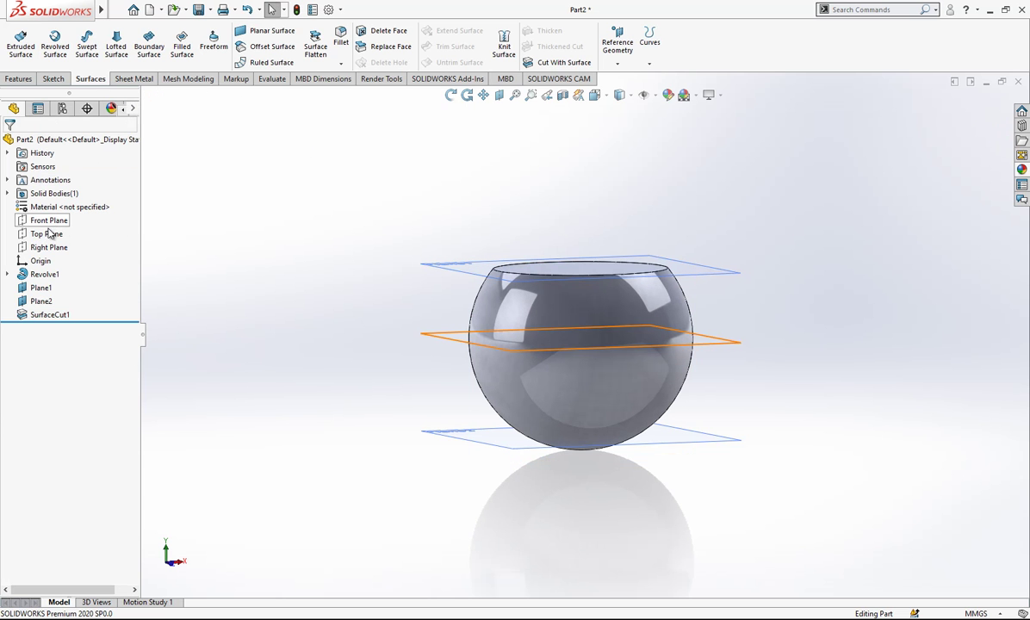
left_click(40, 301)
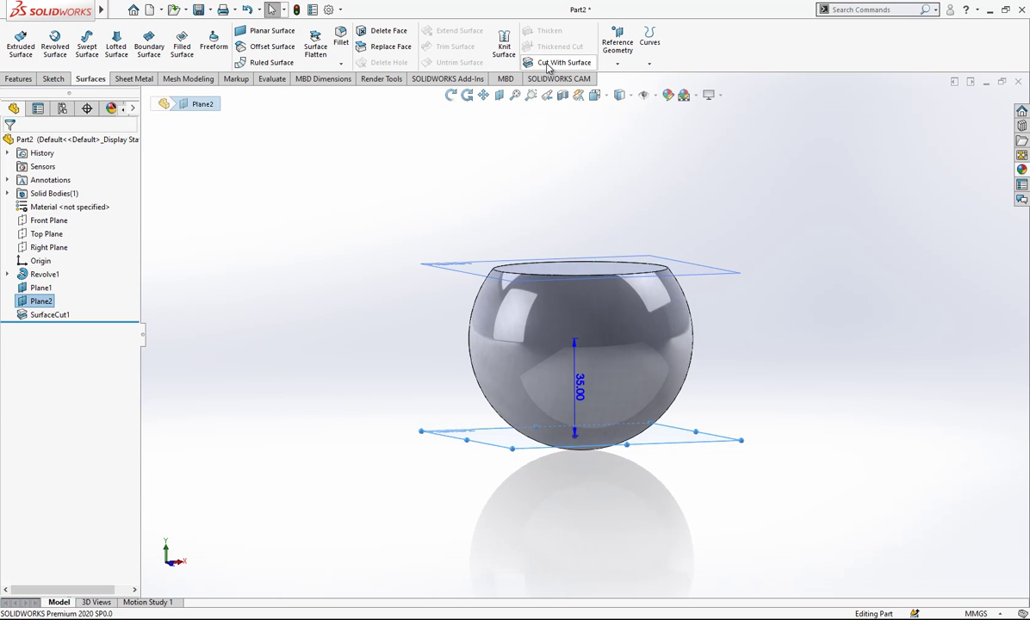
left_click(548, 68)
left_click(10, 143)
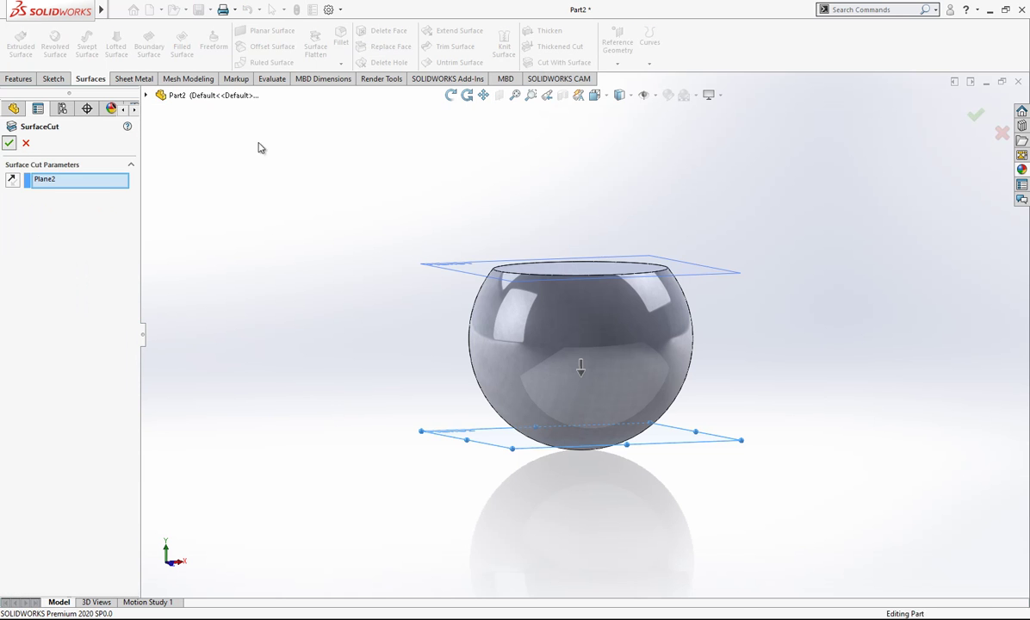
Hide the two offset reference planes, Plane1 and Plane2
middle_click_drag(624, 259, 641, 308)
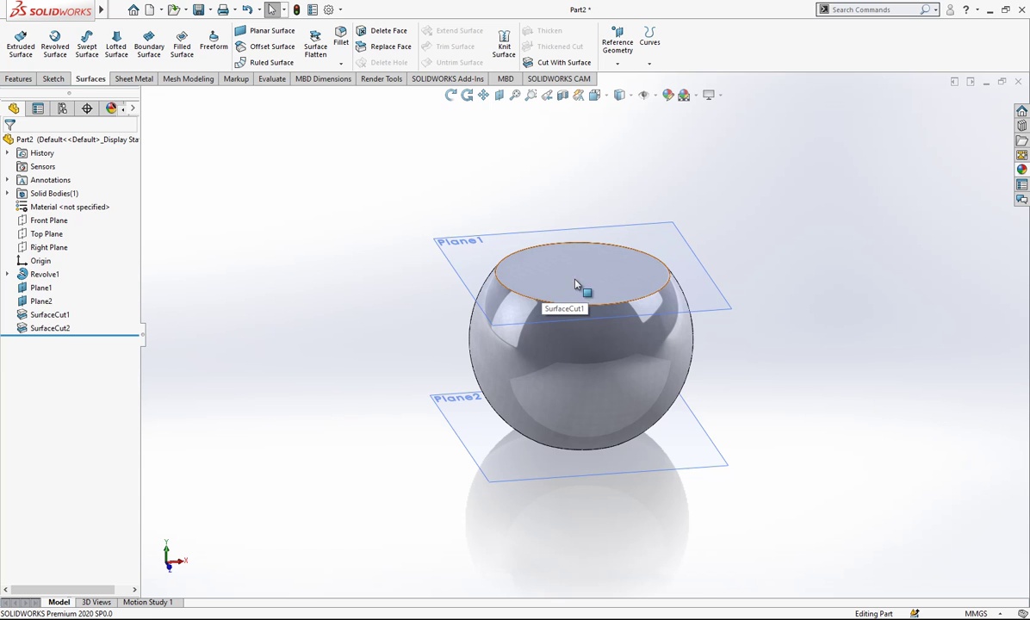
scroll(625, 306, "down", 1)
scroll(646, 281, "down", 1)
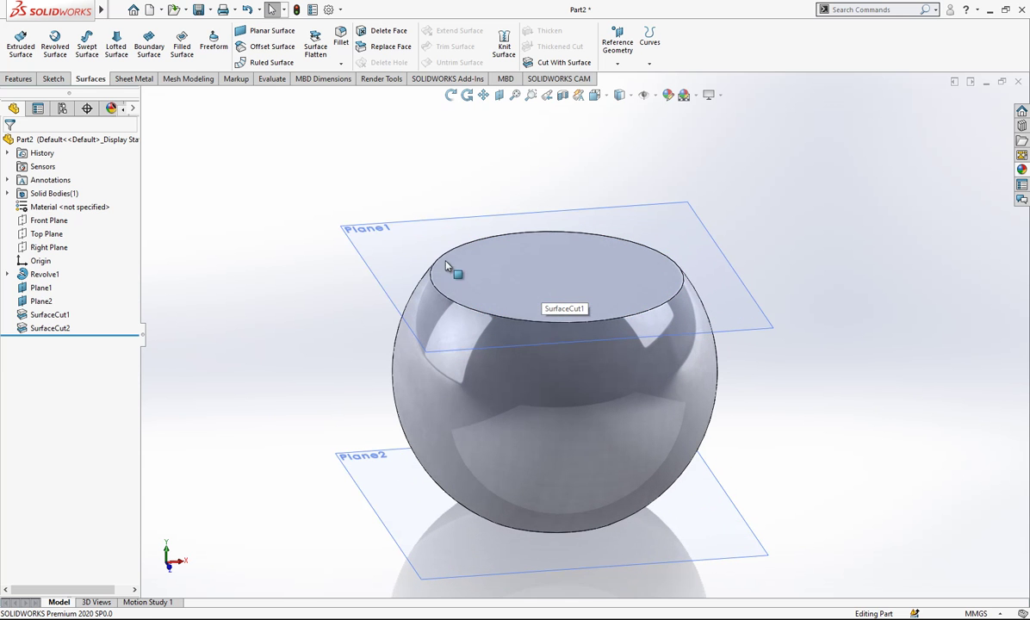
scroll(561, 233, "up", 2)
left_click(666, 259)
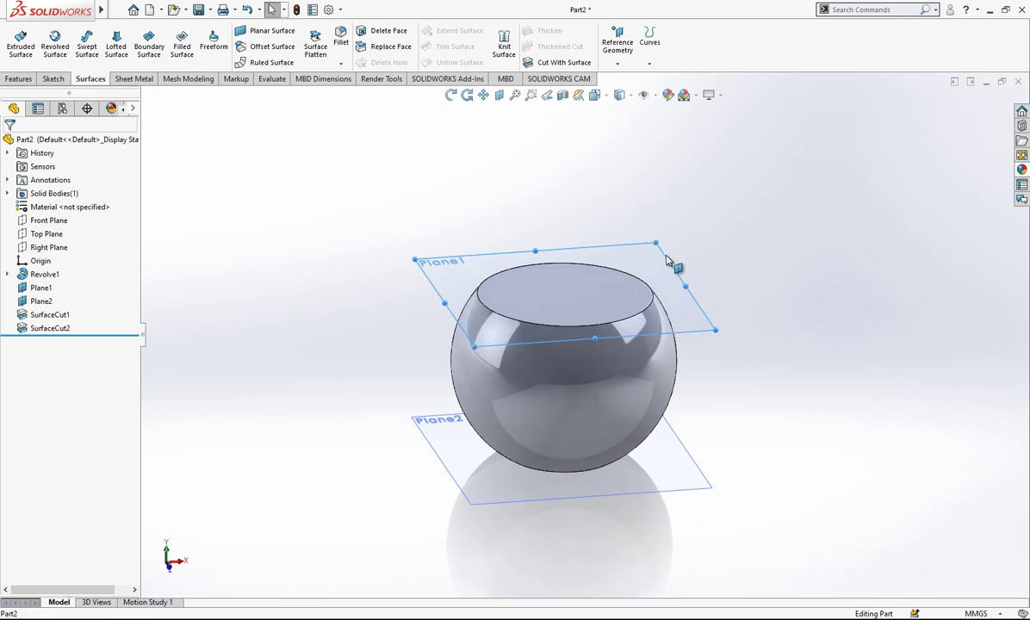
left_click(696, 207)
left_click(699, 475)
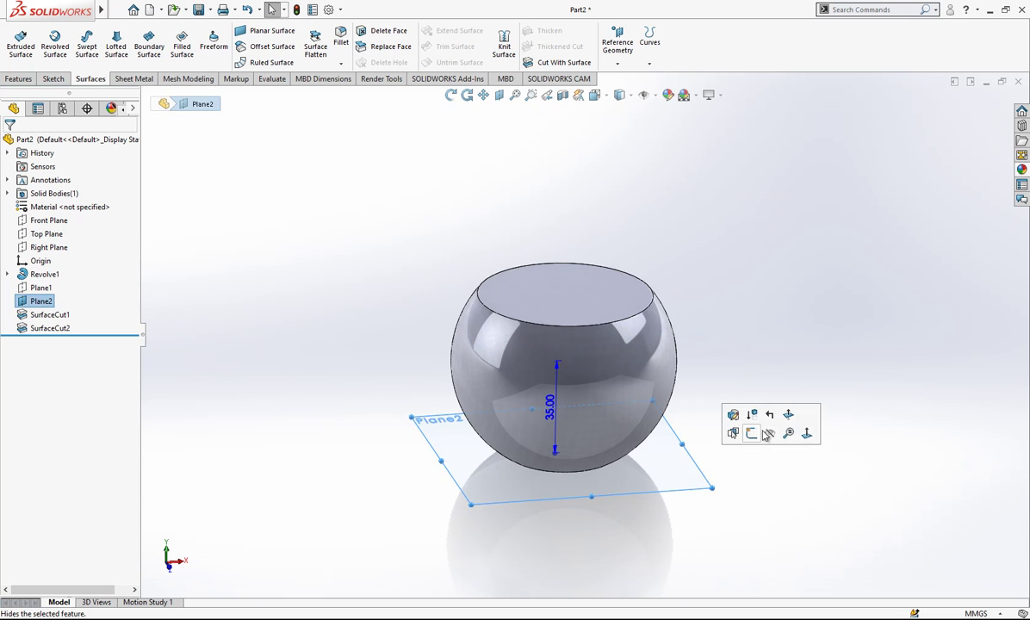
left_click(704, 381)
middle_click_drag(572, 376, 434, 298)
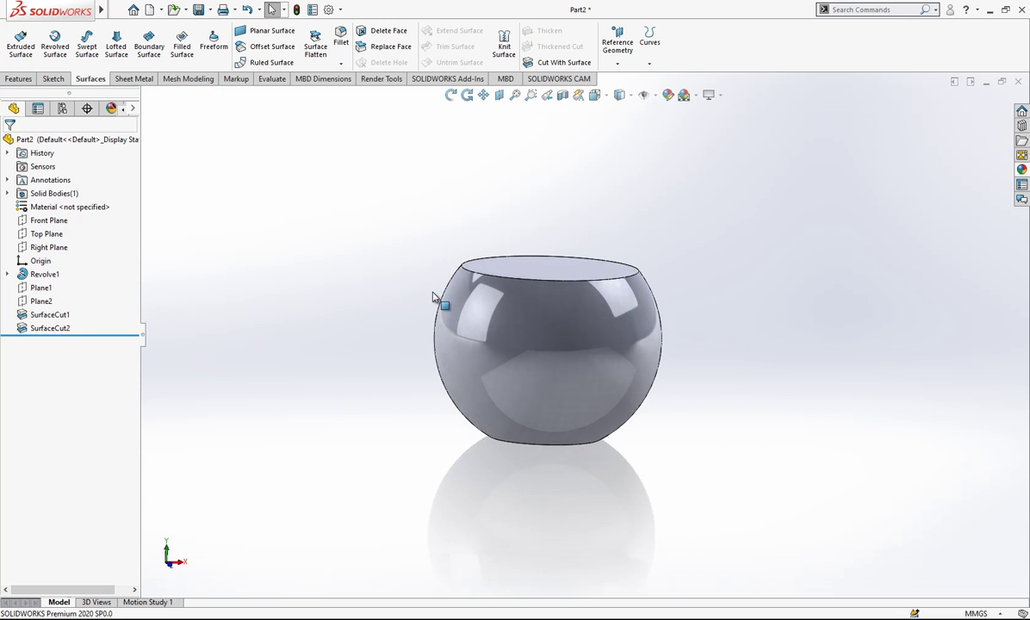
Copy the sphere's outer face with a 0 mm Offset Surface and hide the solid body
left_click(127, 79)
left_click(89, 79)
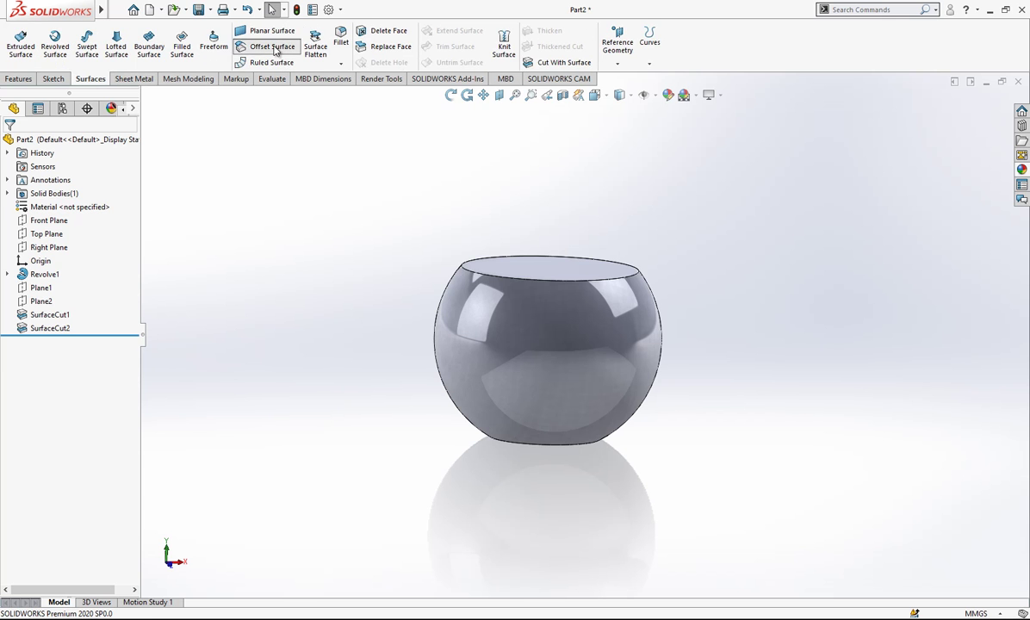
left_click(267, 46)
left_click(520, 336)
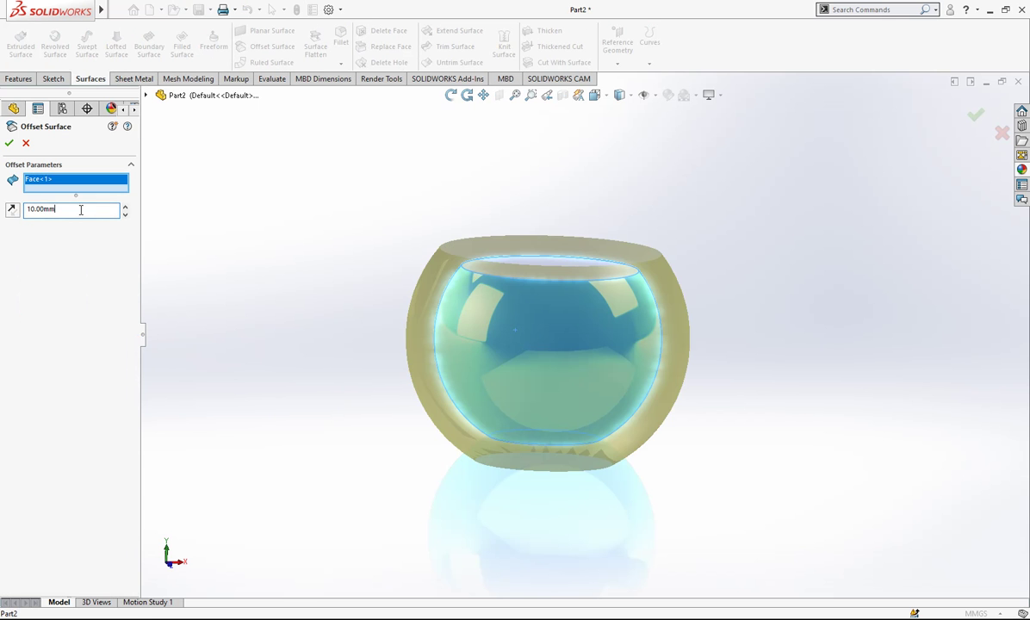
type("0")
key("Return")
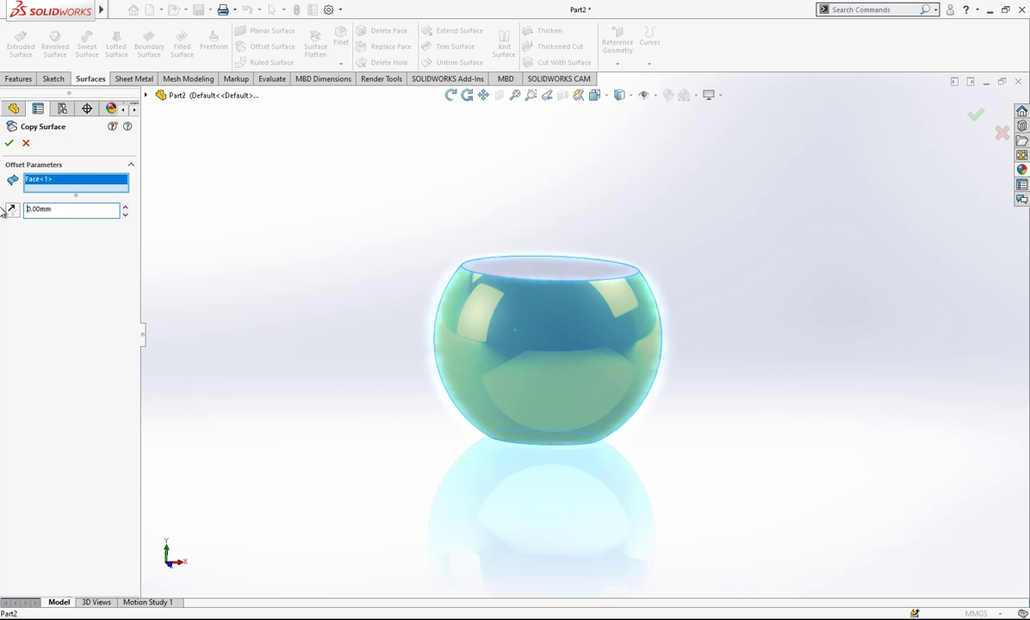
left_click(515, 256)
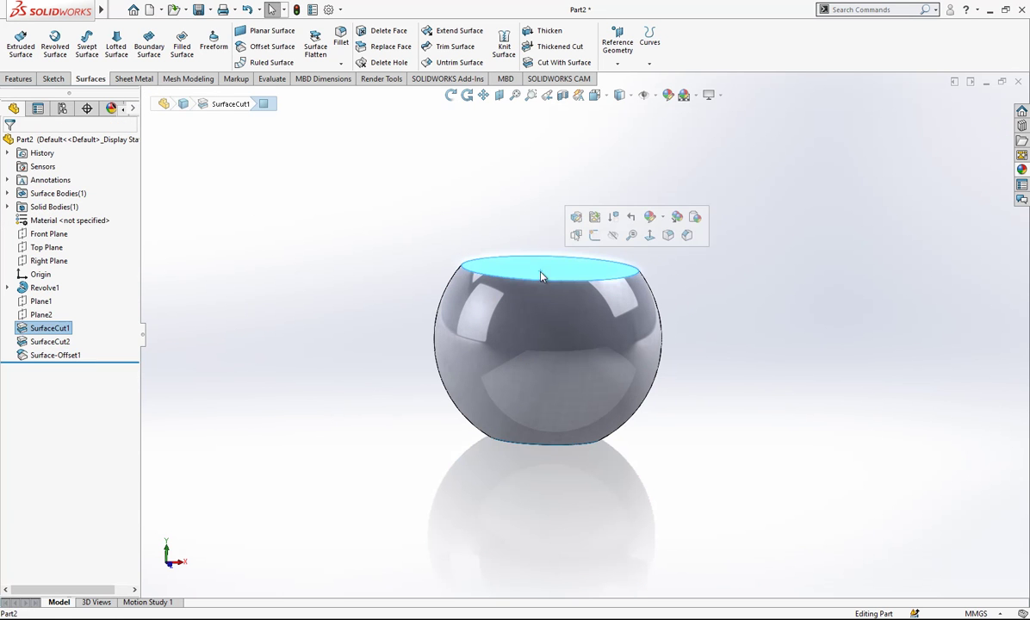
left_click(614, 236)
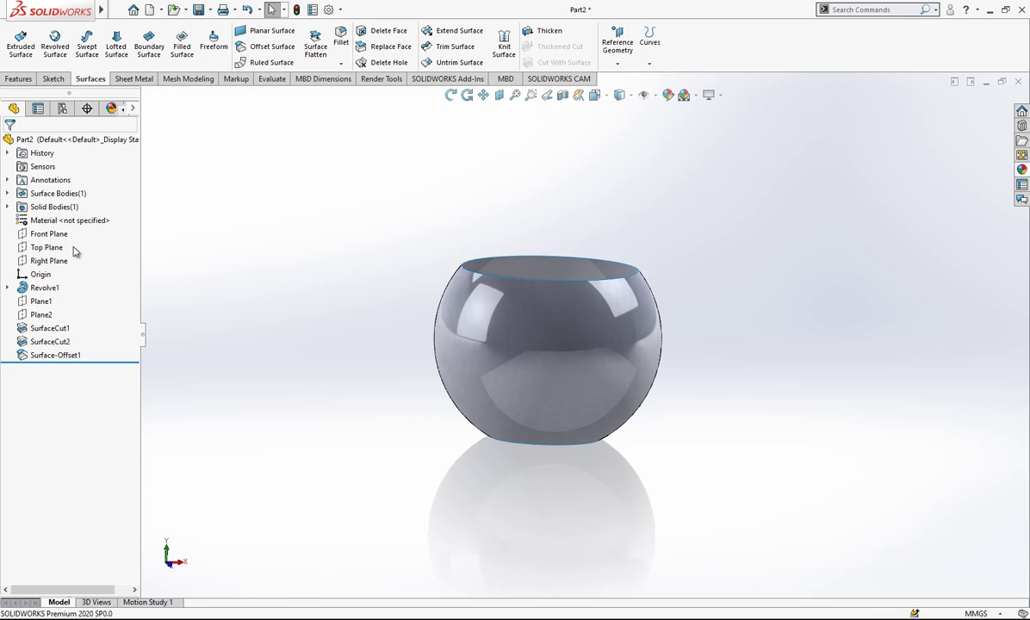
Create a reference plane 5 mm below Plane1 using a flipped offset
left_click(41, 301)
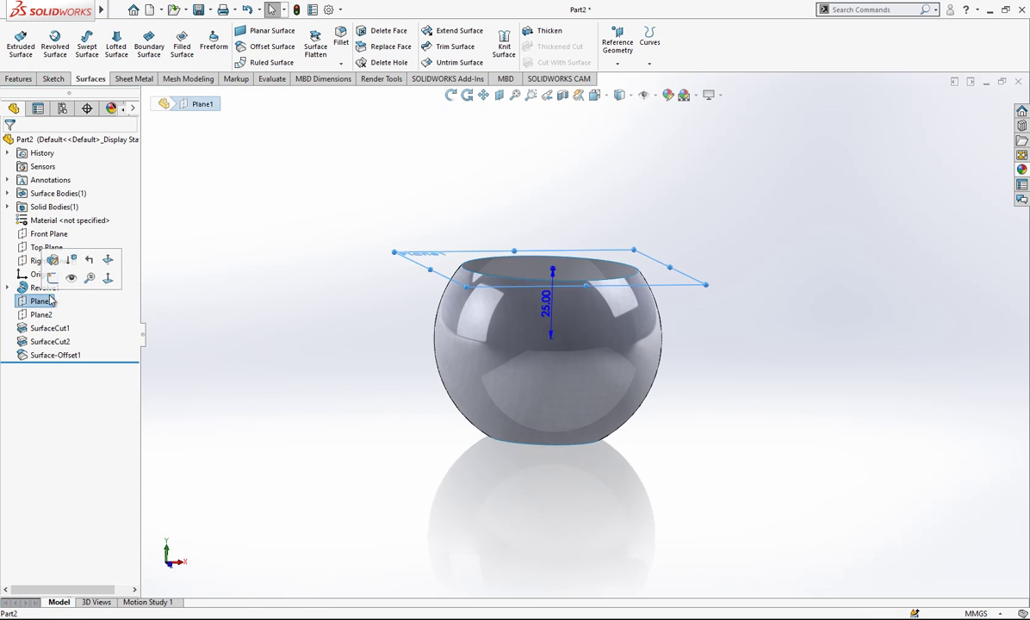
left_click(618, 43)
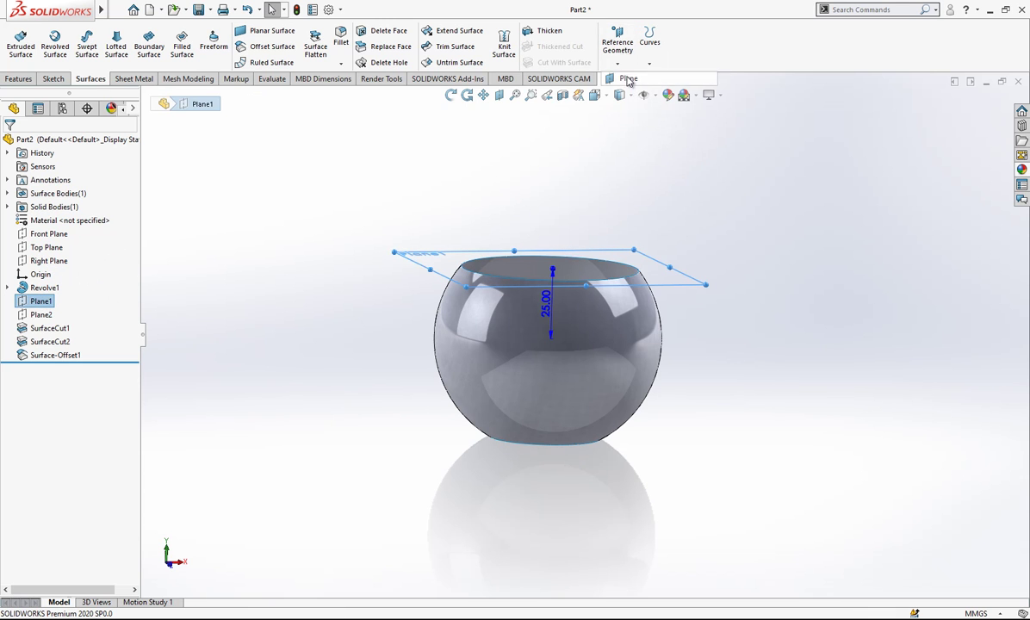
left_click(621, 80)
left_click(27, 313)
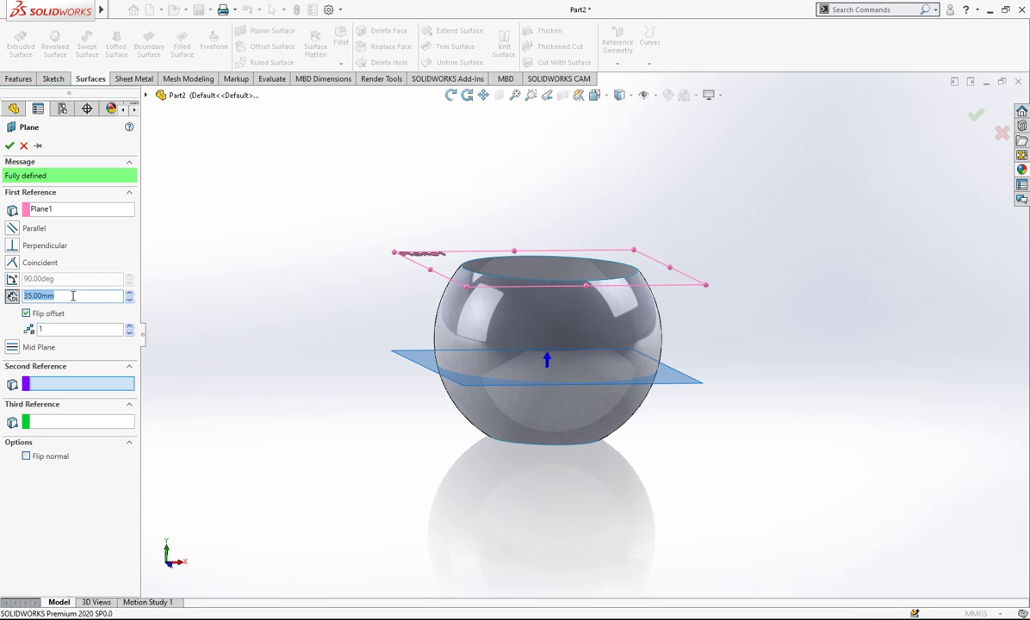
type("5")
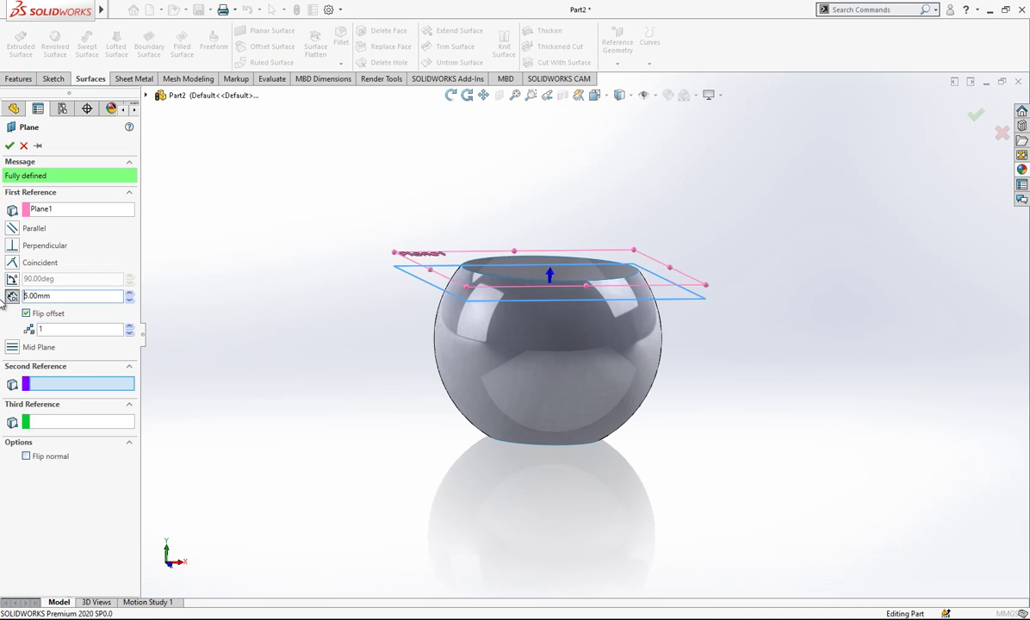
key("Return")
Split the surface's outer face with an Intersection split line using Plane3
middle_click_drag(488, 239, 517, 293)
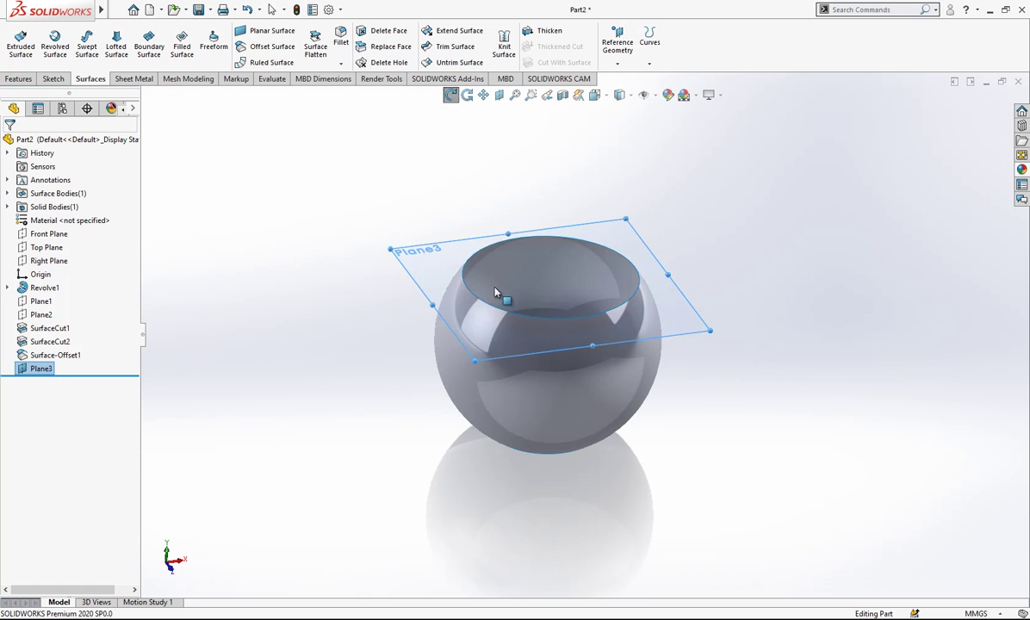
left_click(650, 41)
left_click(670, 76)
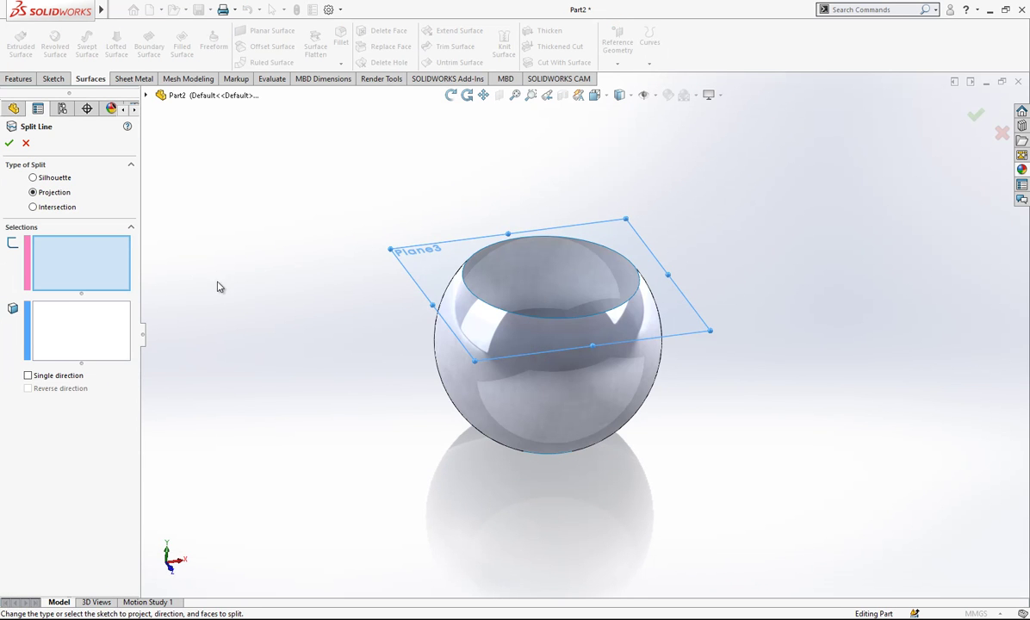
left_click(34, 207)
left_click(521, 338)
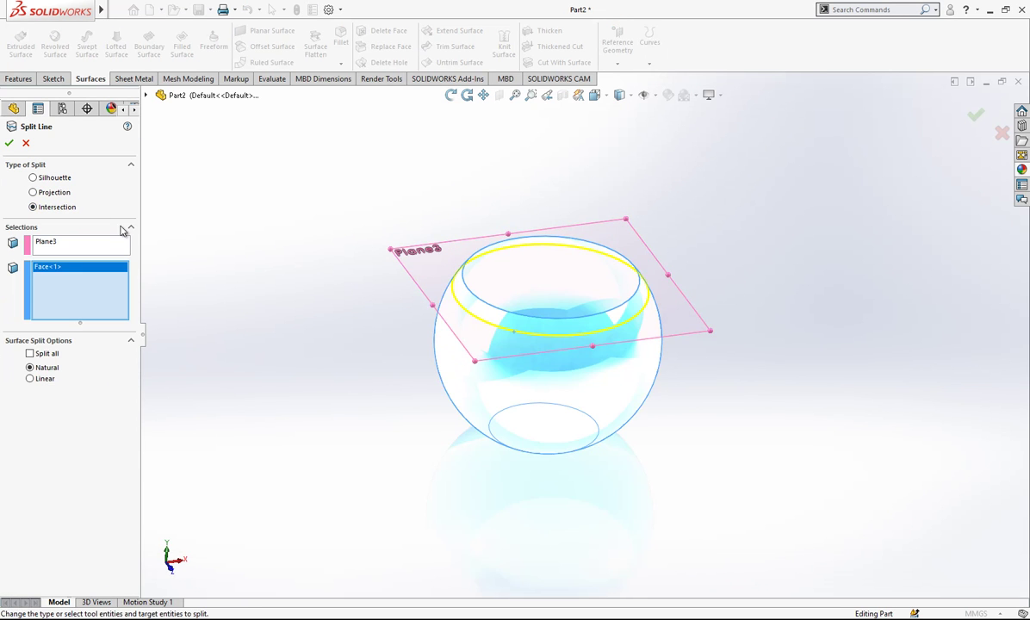
left_click(8, 144)
Split the large face below the rim band with an Intersection split line using the Front Plane
mouse_move(529, 338)
middle_mouse_down()
mouse_move(598, 237)
mouse_move(618, 312)
mouse_move(586, 356)
mouse_move(516, 340)
middle_mouse_up()
left_click(49, 233)
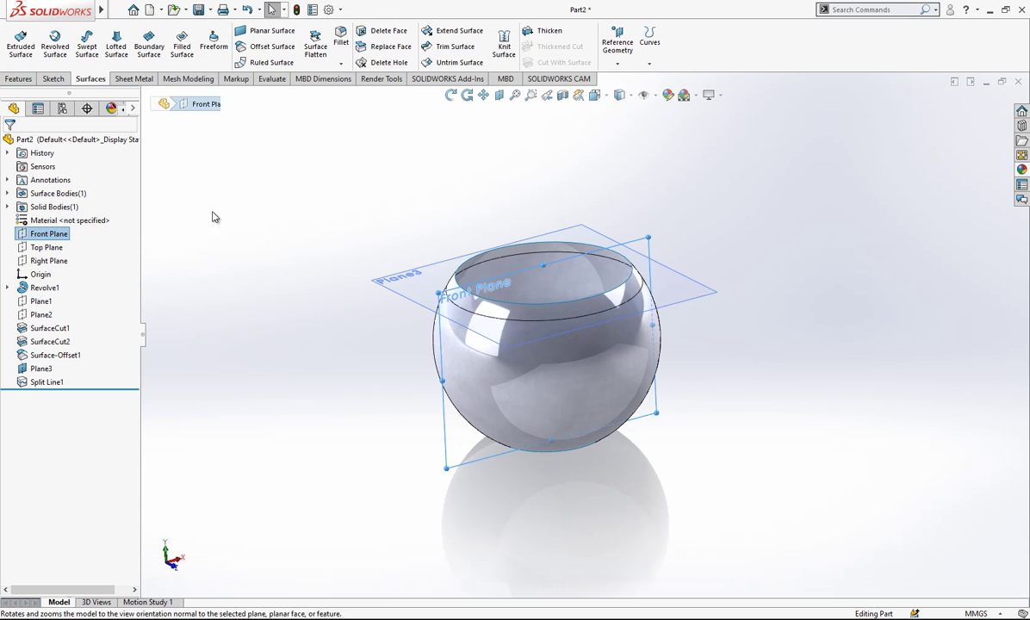
left_click(651, 62)
left_click(660, 140)
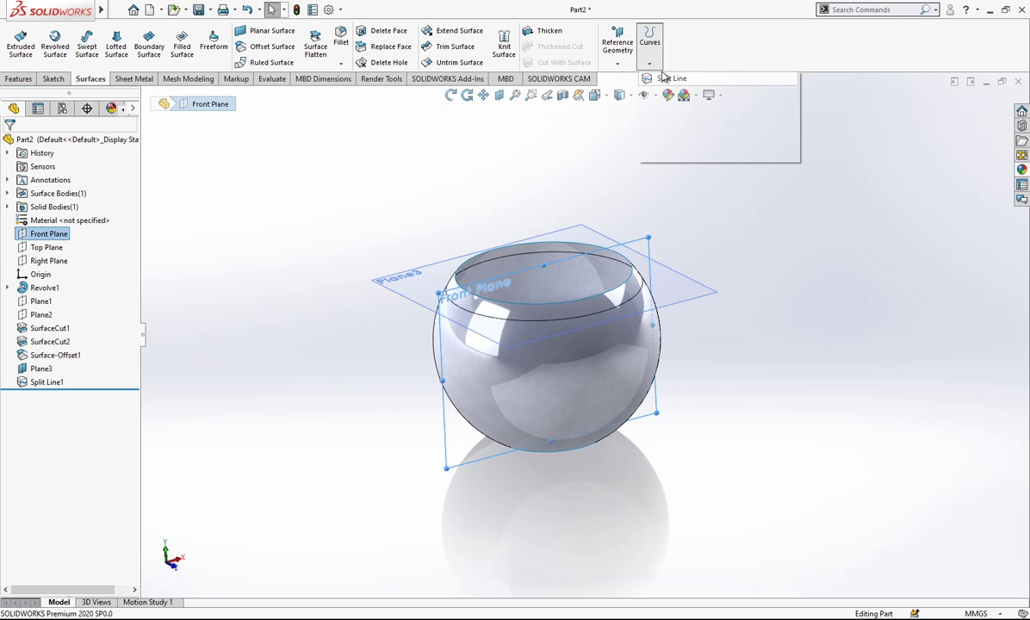
left_click(530, 377)
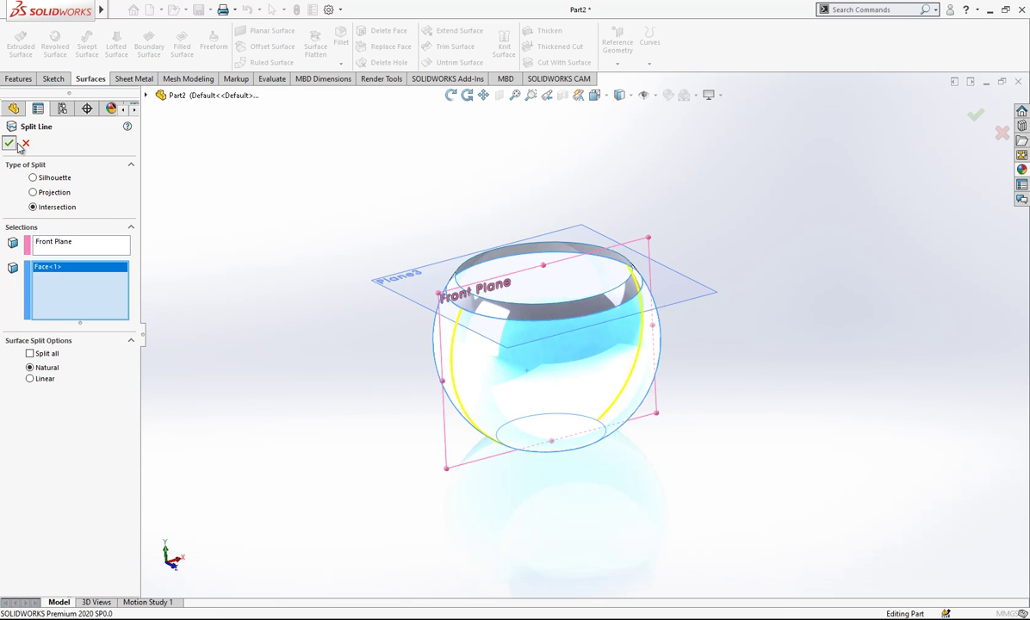
left_click(12, 144)
Split both half faces below the rim band with an Intersection split line using the Right Plane
left_click(41, 261)
left_click(656, 61)
left_click(672, 78)
left_click(523, 360)
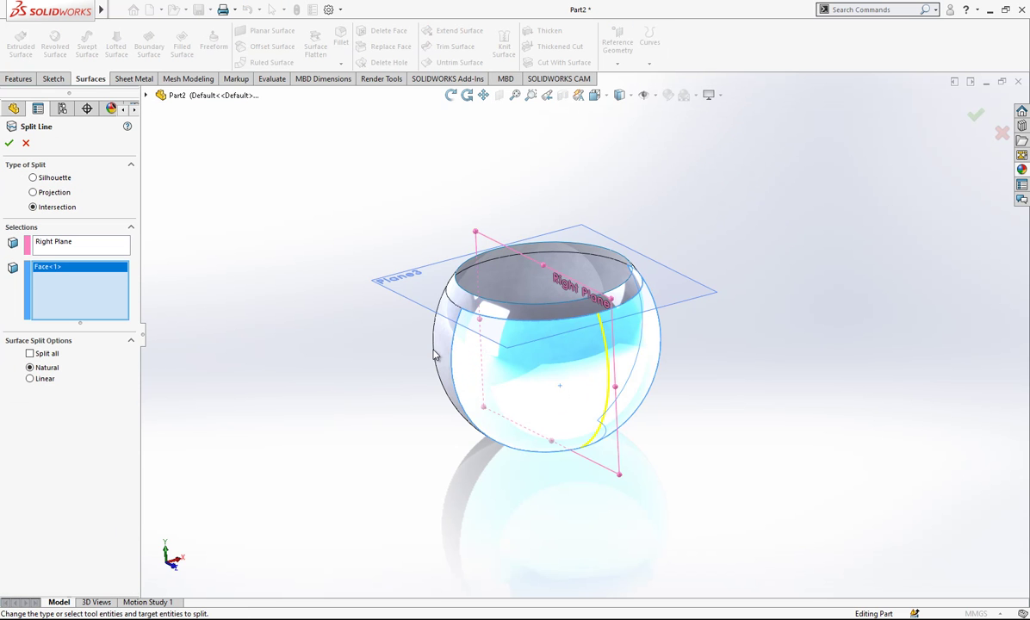
left_click(437, 355)
key("Return")
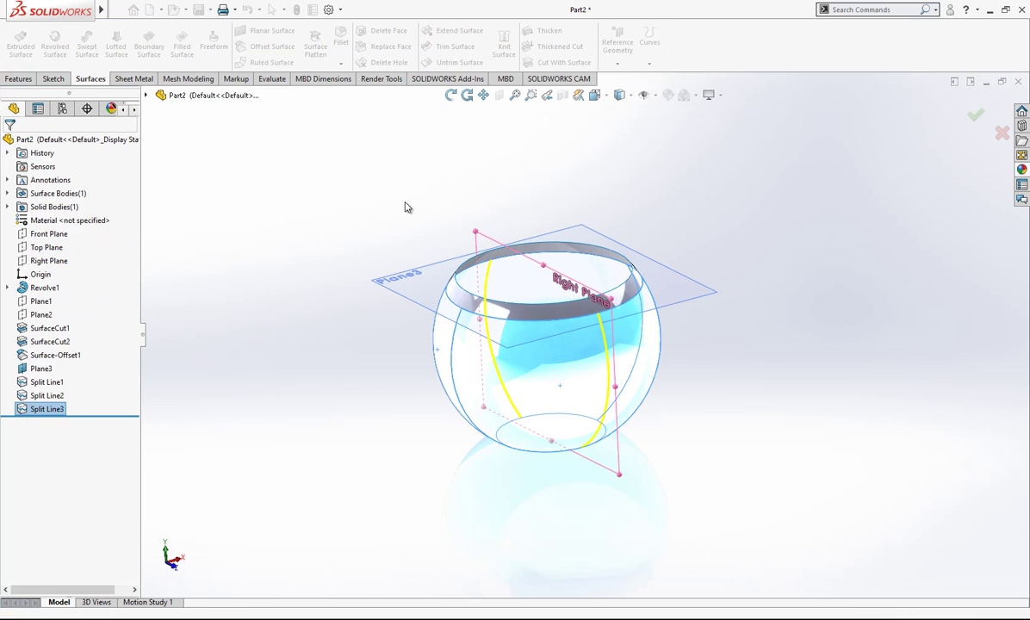
Hide Plane3, the reference plane just below the rim
middle_click_drag(466, 233, 599, 323)
left_click(618, 228)
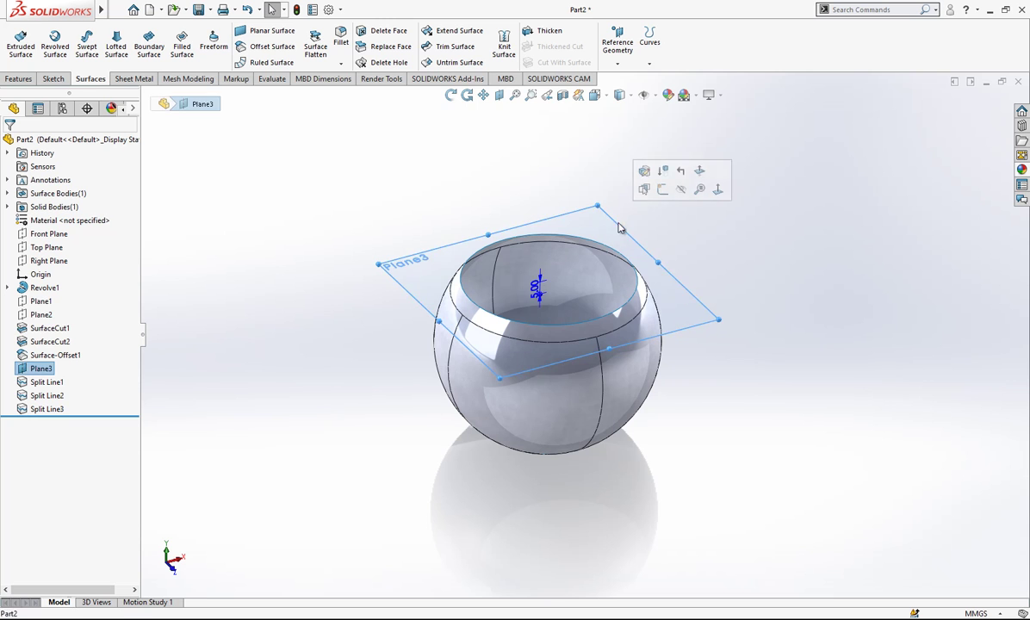
left_click(681, 189)
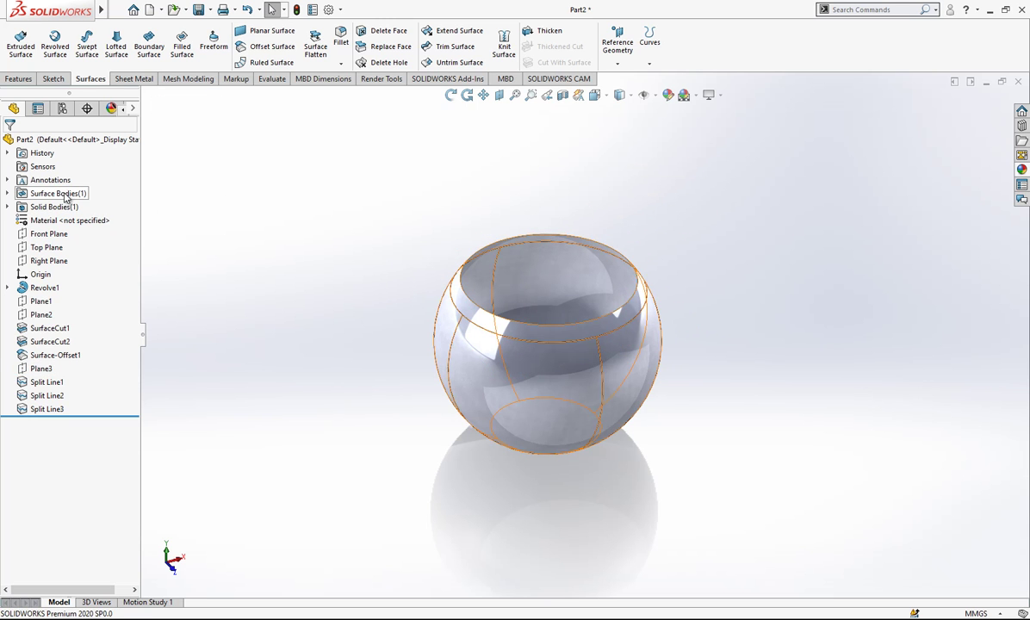
Show the hidden solid body for inspection and hide it again
left_click(66, 196)
left_click(28, 213)
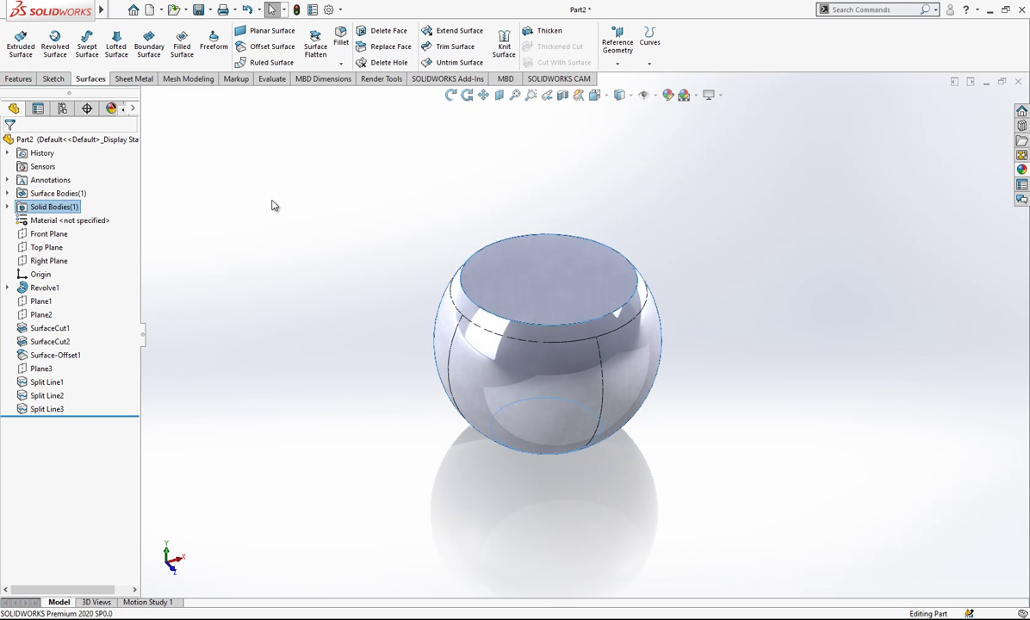
scroll(586, 339, "down", 1)
middle_click_drag(587, 339, 568, 280)
left_click(567, 278)
left_click(641, 246)
Sketch a line on Plane2, about 49 mm long, from the origin along the Z direction past the bowl's outer edge, and close the sketch
middle_click_drag(729, 239, 607, 310)
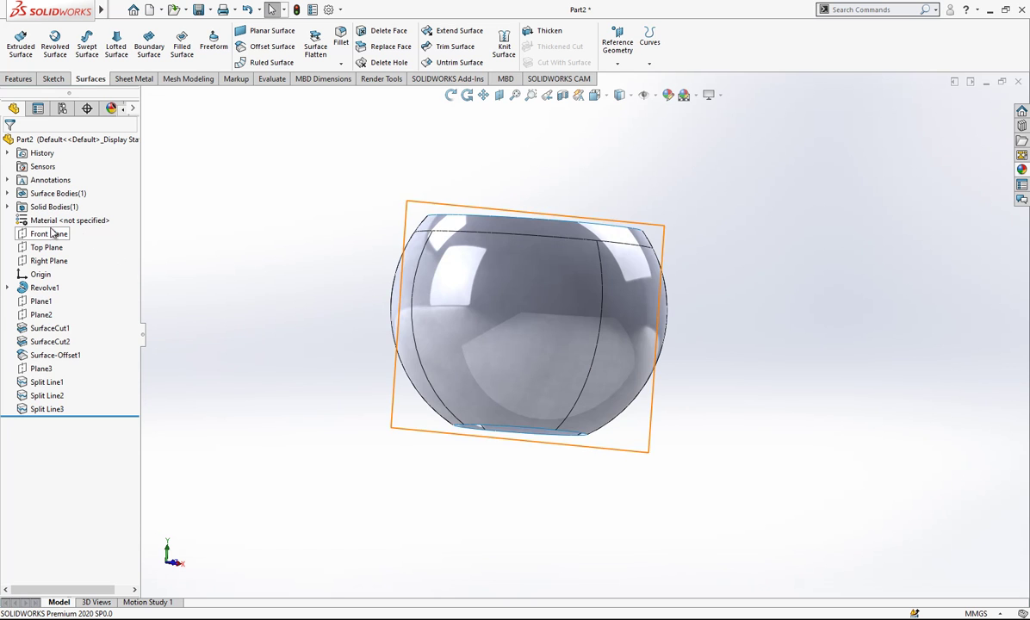
left_click(46, 262)
left_click(40, 236)
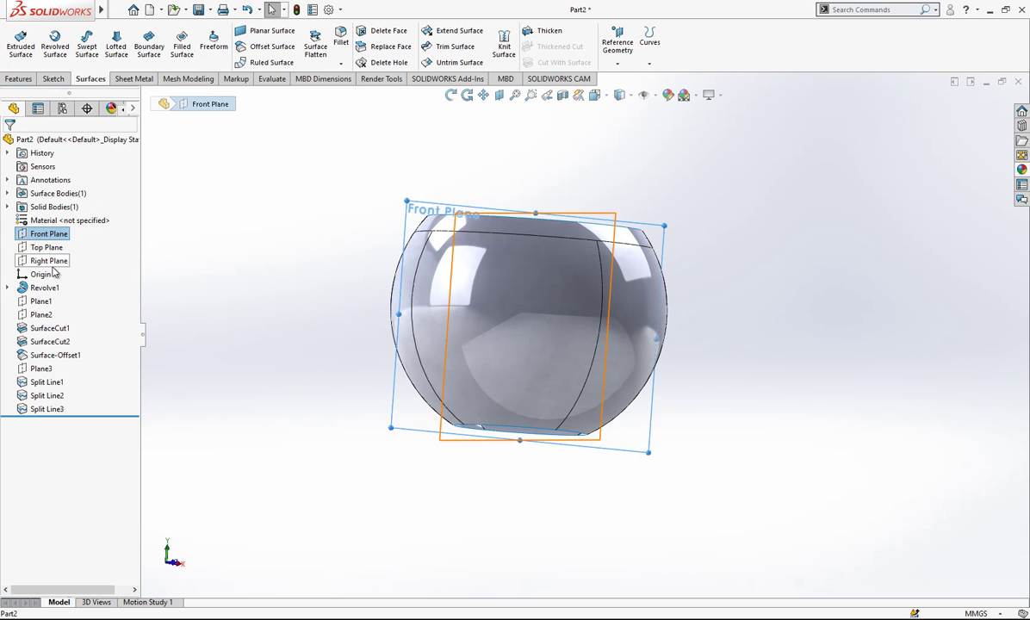
left_click(43, 313)
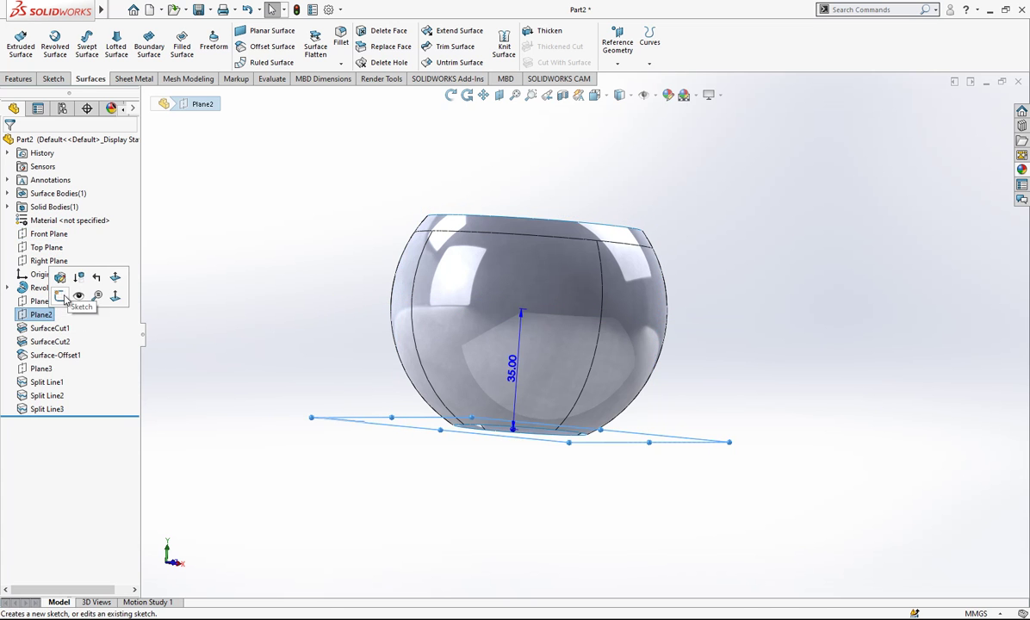
left_click(62, 297)
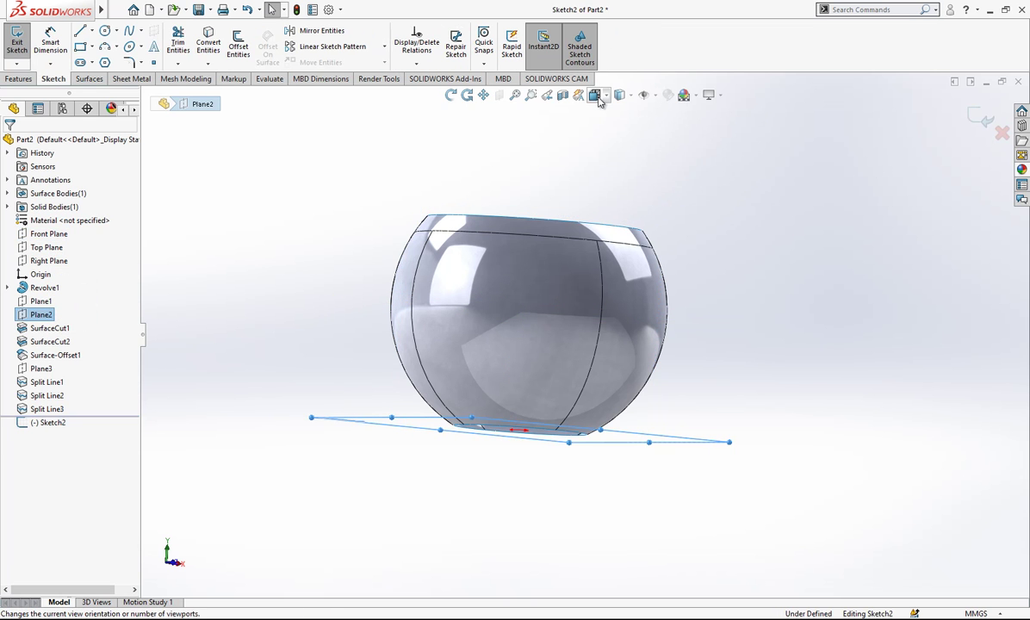
left_click(597, 98)
left_click(504, 235)
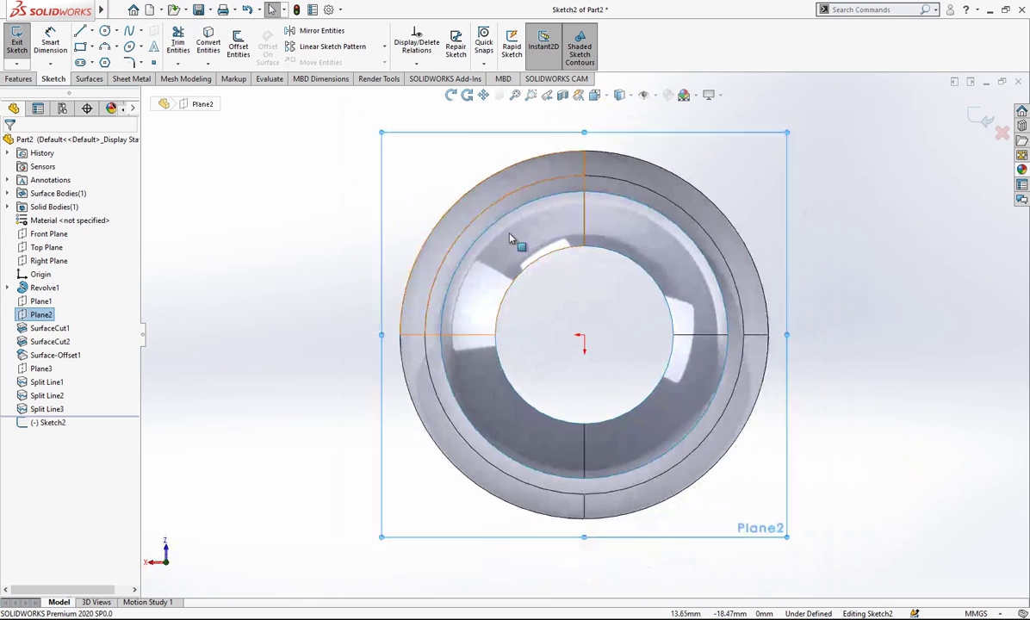
left_click(83, 32)
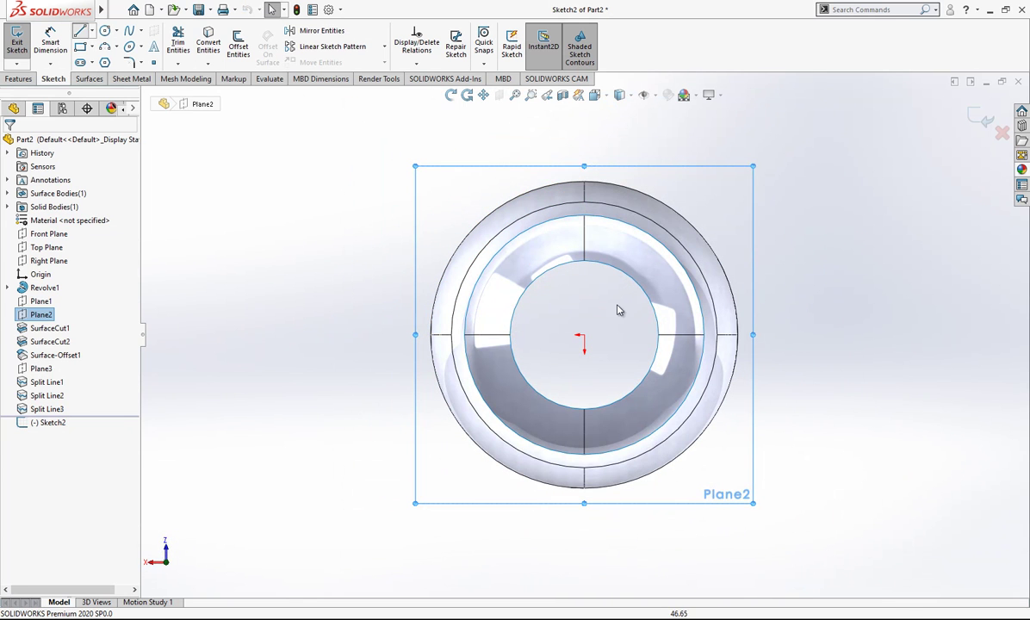
left_click(583, 335)
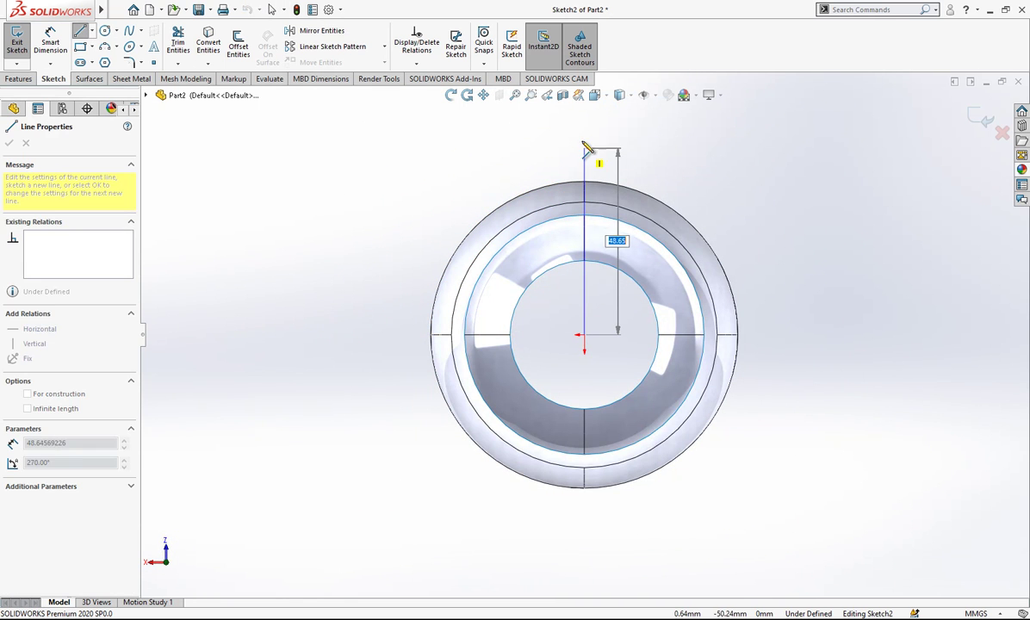
left_click(587, 148)
key("Escape")
middle_click_drag(656, 237, 564, 139)
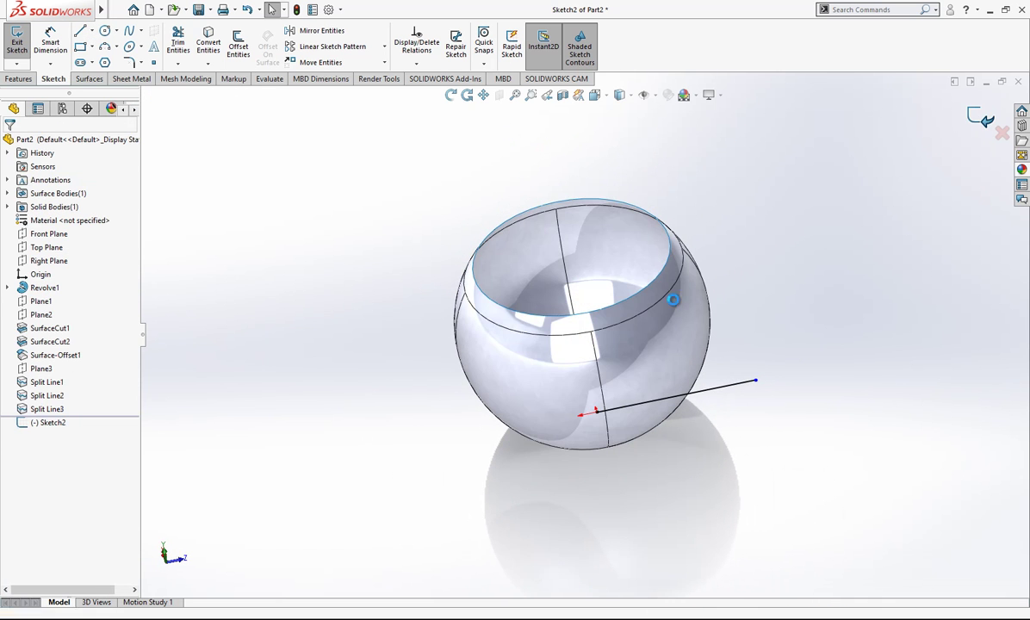
mouse_move(664, 260)
middle_mouse_down()
mouse_move(587, 221)
mouse_move(579, 246)
middle_mouse_up()
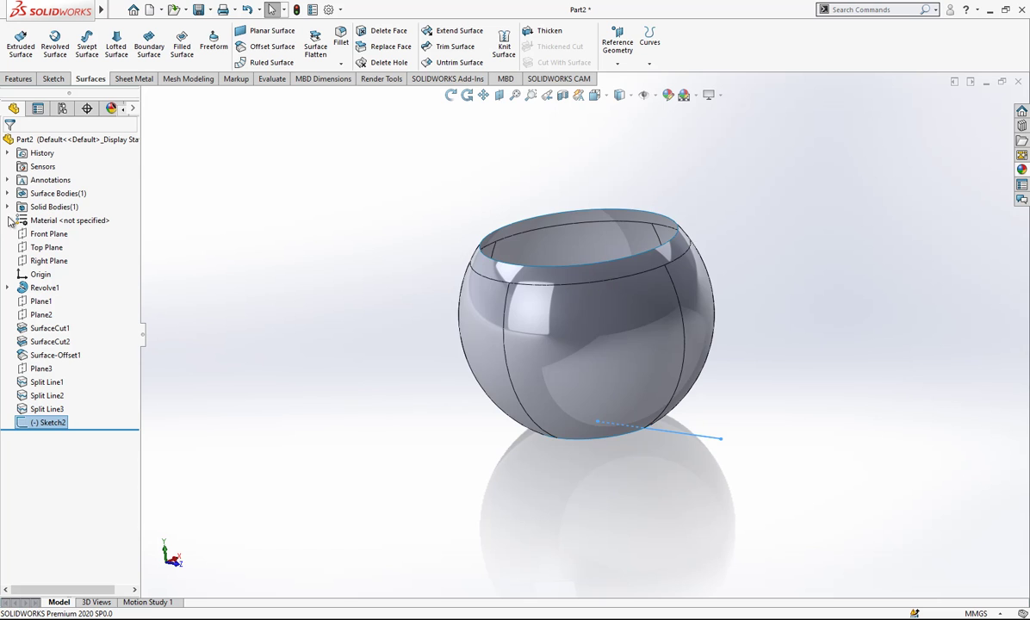
Sketch a 60 mm vertical line on the Right Plane along the bowl's axis from the base centre to the top rim, and close the sketch
left_click(48, 260)
left_click(129, 239)
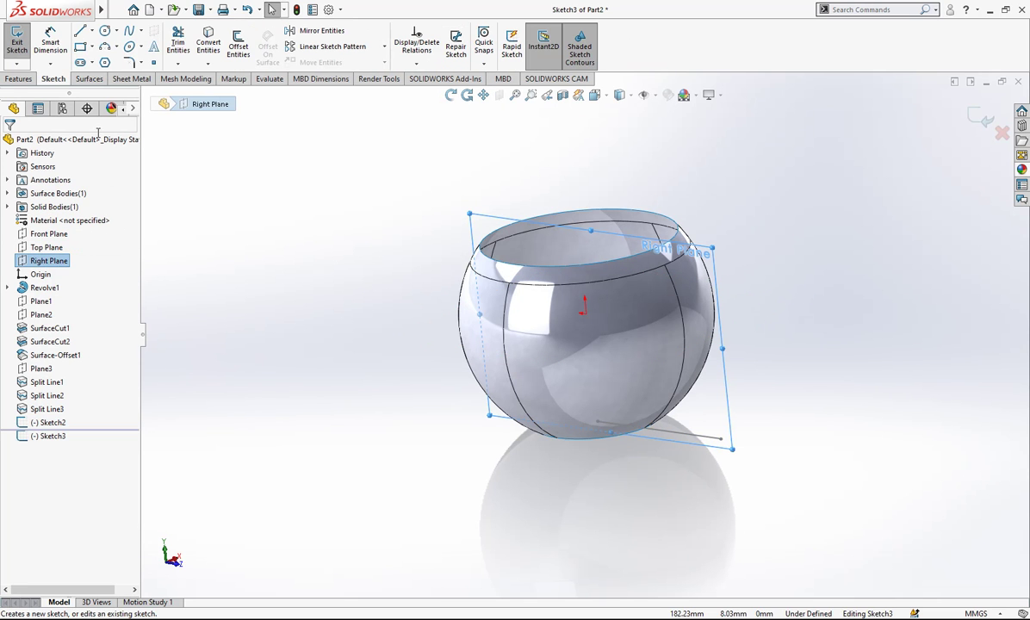
left_click(79, 32)
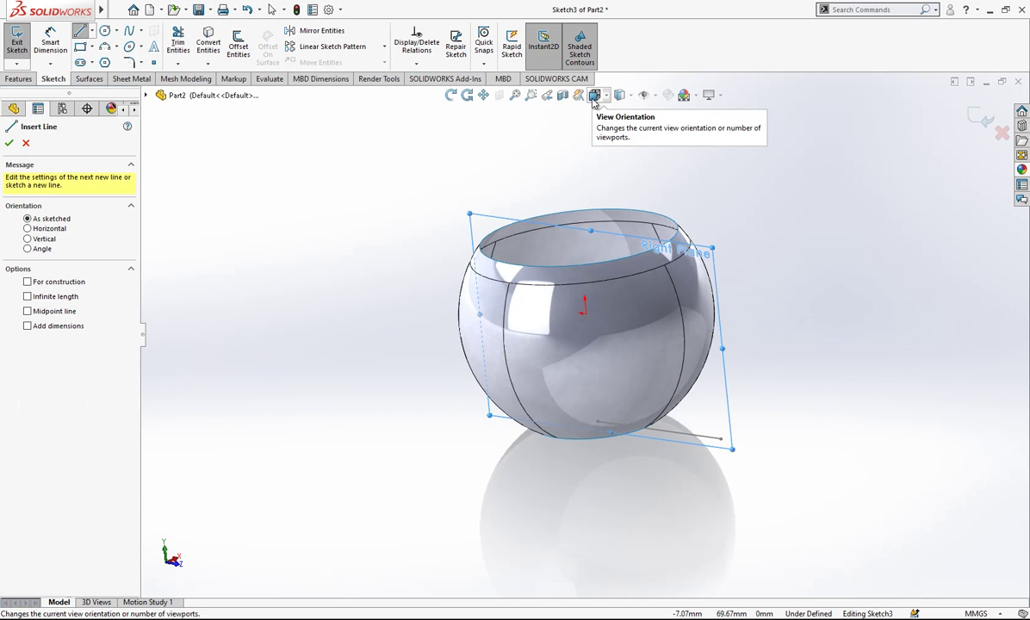
left_click(594, 95)
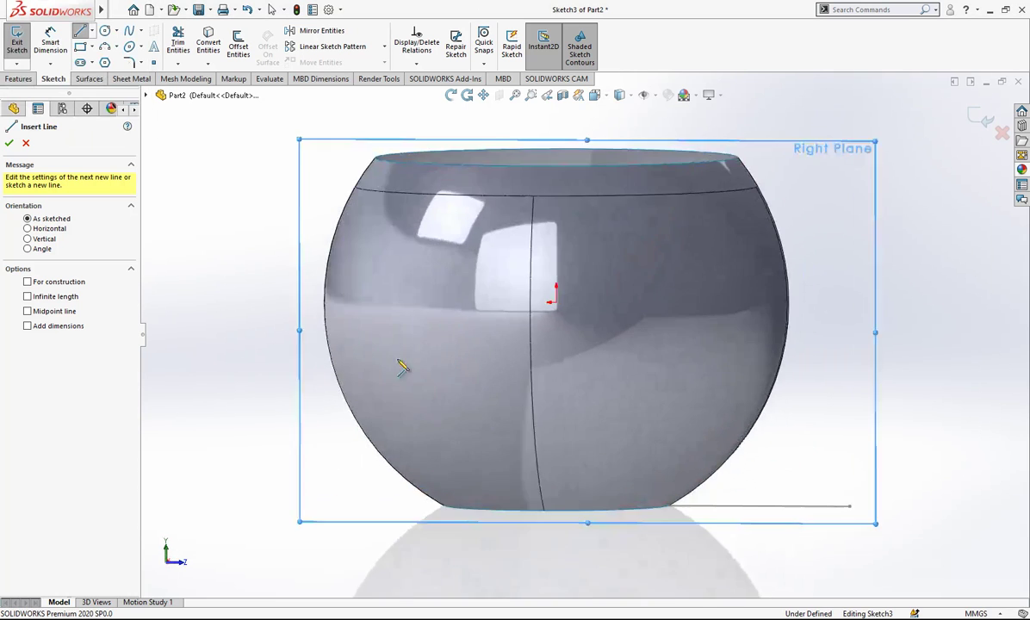
left_click(549, 523)
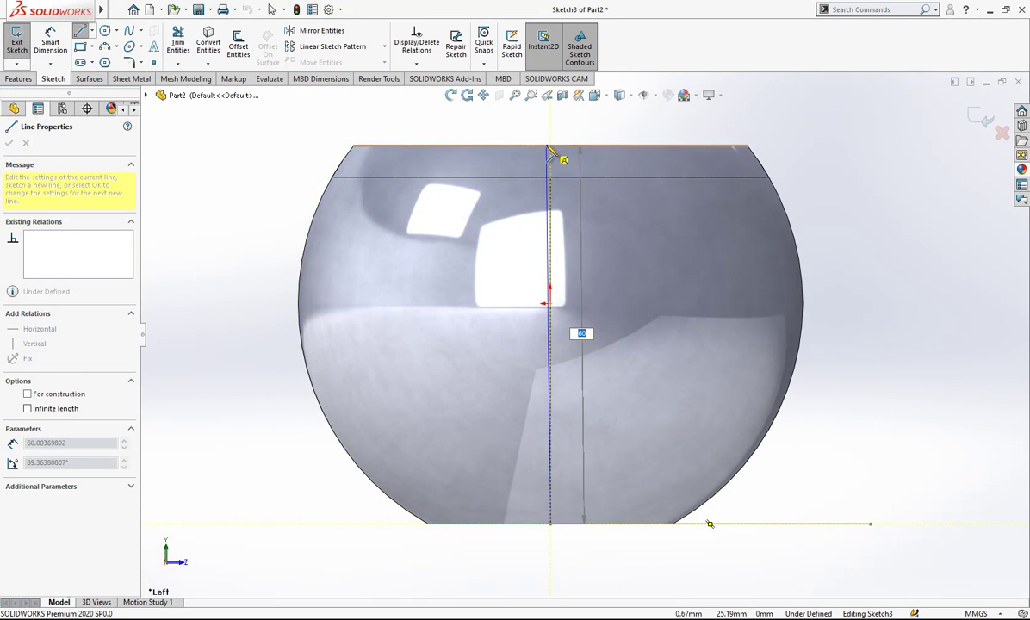
left_click(549, 145)
right_click(569, 125)
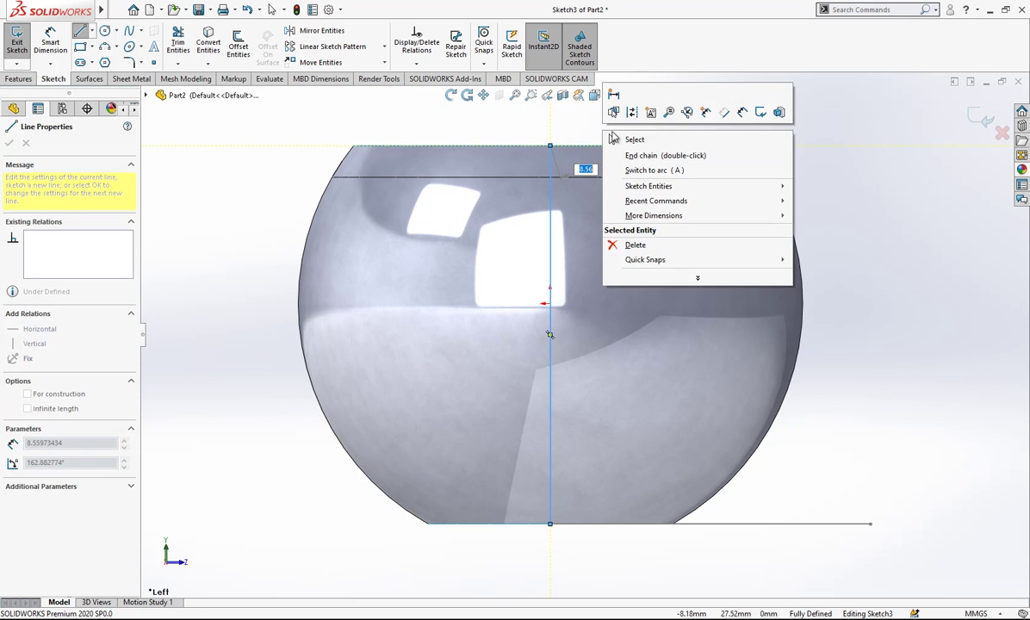
left_click(594, 136)
scroll(579, 241, "up", 2)
mouse_move(579, 242)
middle_mouse_down()
mouse_move(533, 279)
mouse_move(565, 353)
middle_mouse_up()
scroll(566, 356, "down", 1)
left_click(981, 116)
scroll(585, 335, "up", 2)
left_click(349, 255)
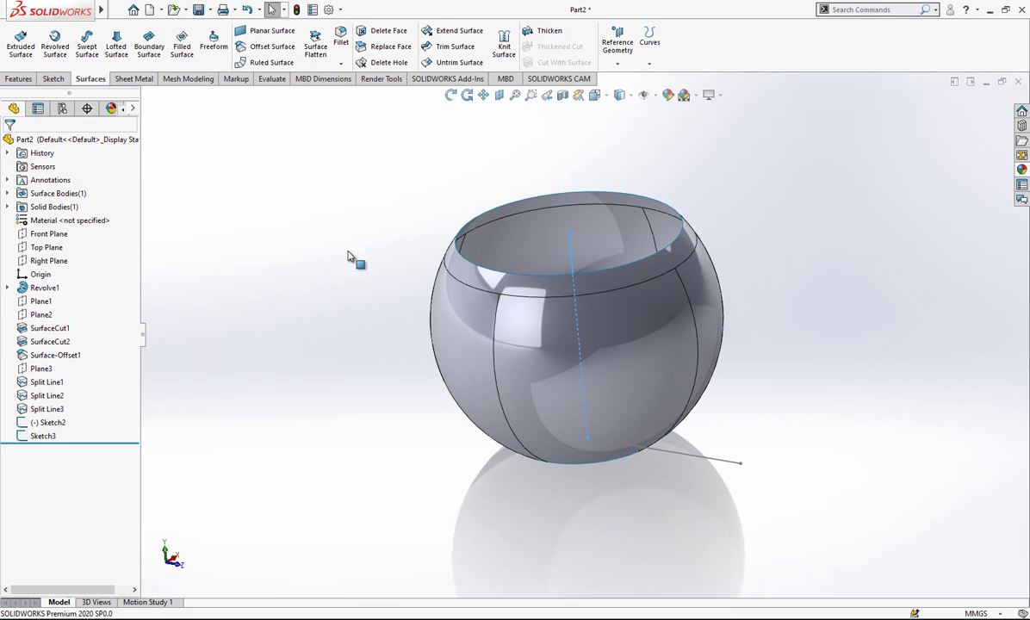
Create a swept surface from the Plane2 line along the vertical axis line, with a specified twist of 0.25 revolutions
left_click(86, 44)
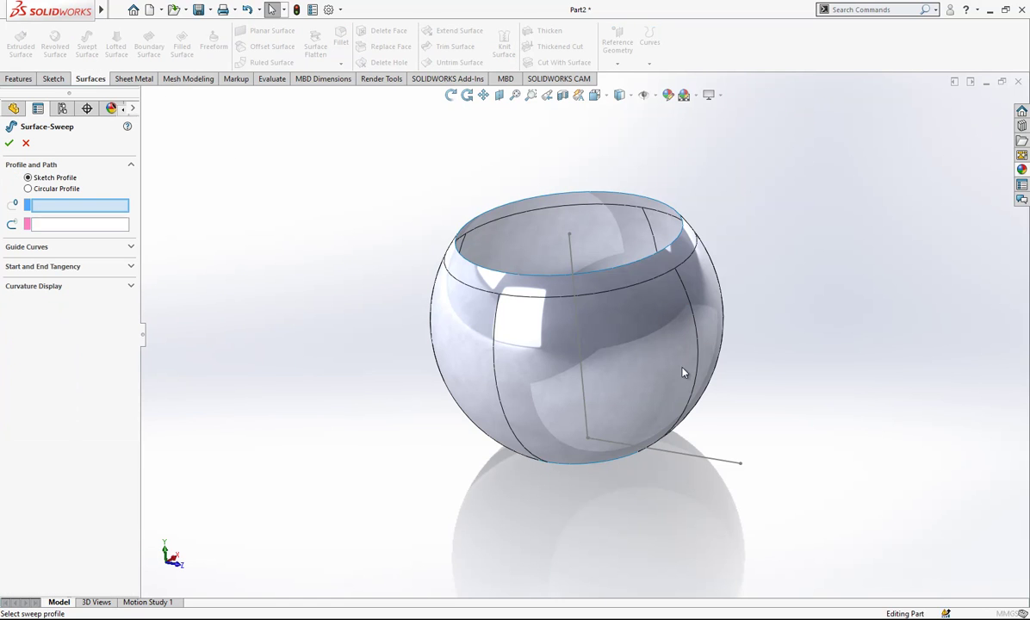
left_click(703, 463)
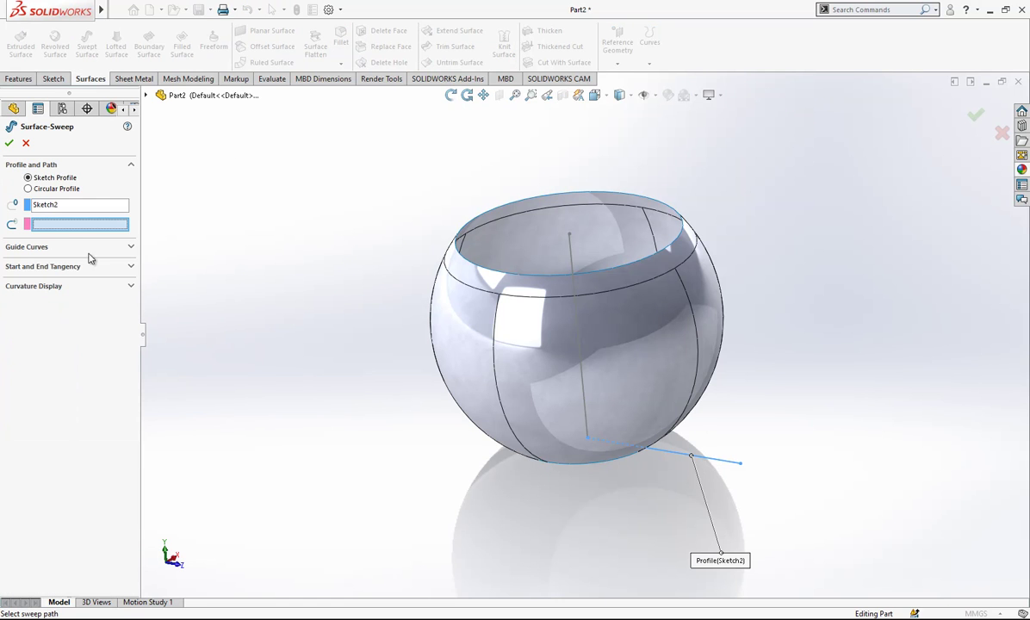
left_click(571, 264)
left_click(76, 265)
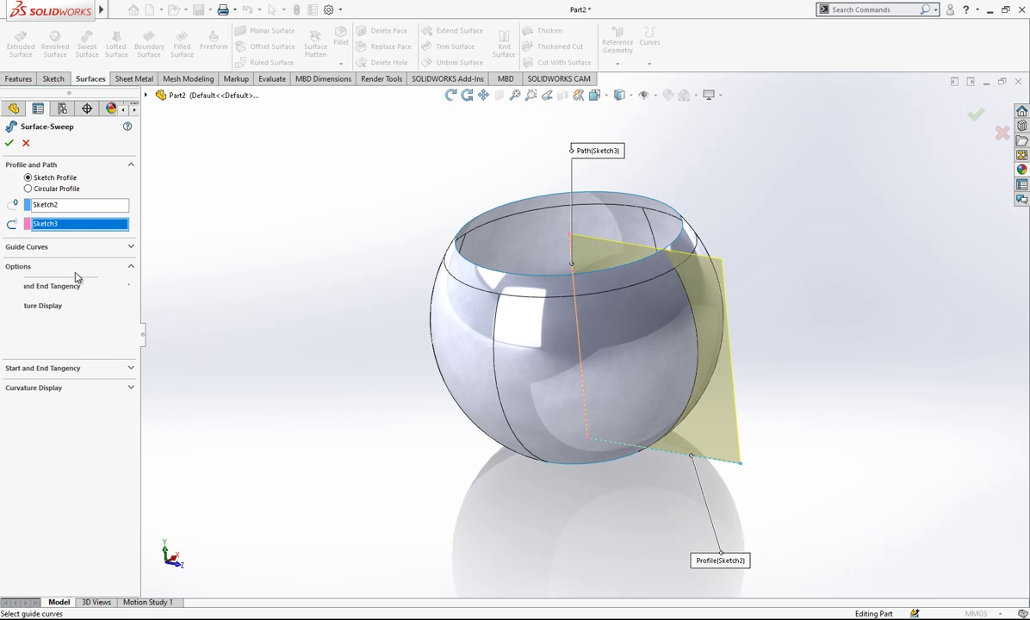
left_click(83, 318)
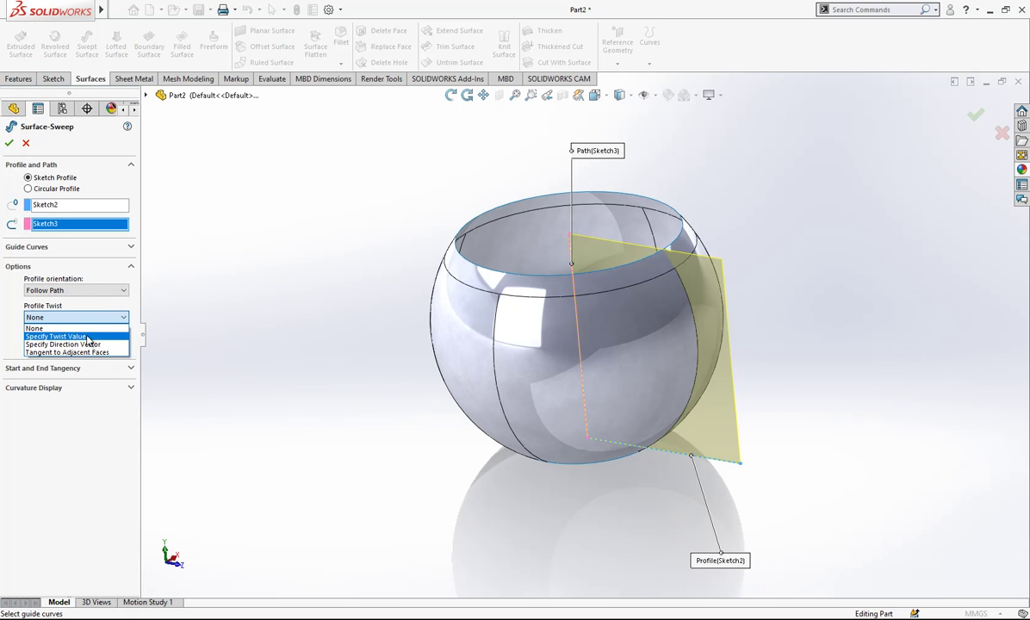
left_click(87, 336)
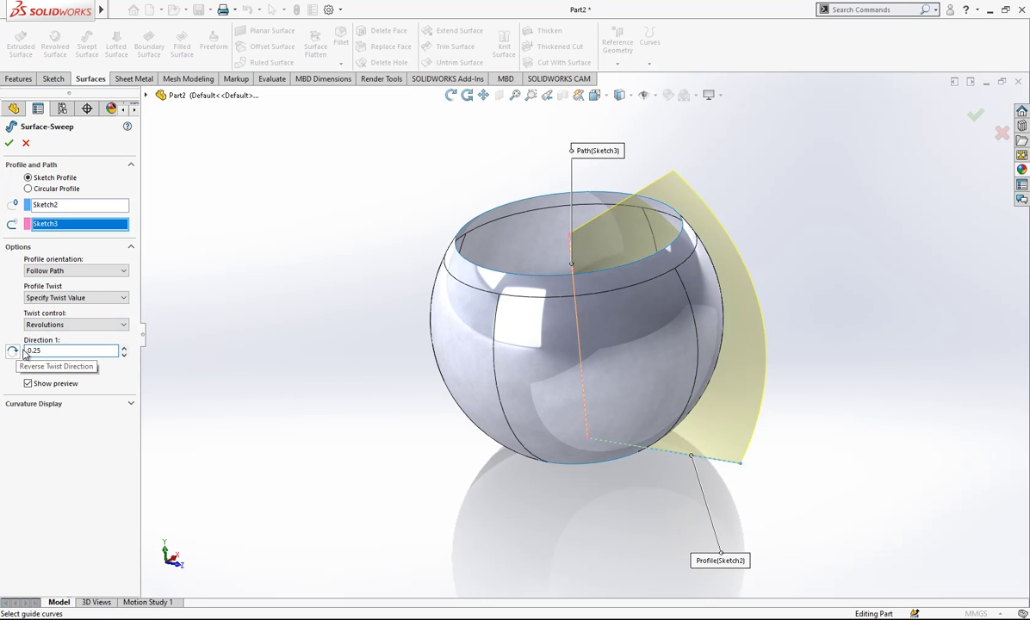
middle_click_drag(415, 371, 278, 428)
left_click(9, 144)
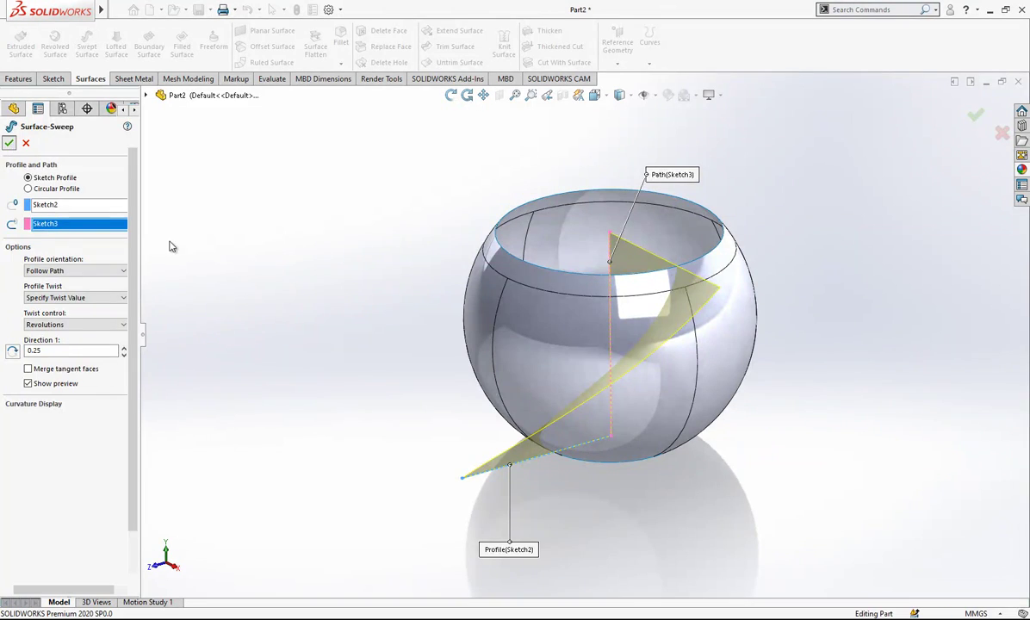
middle_click_drag(560, 362, 655, 357)
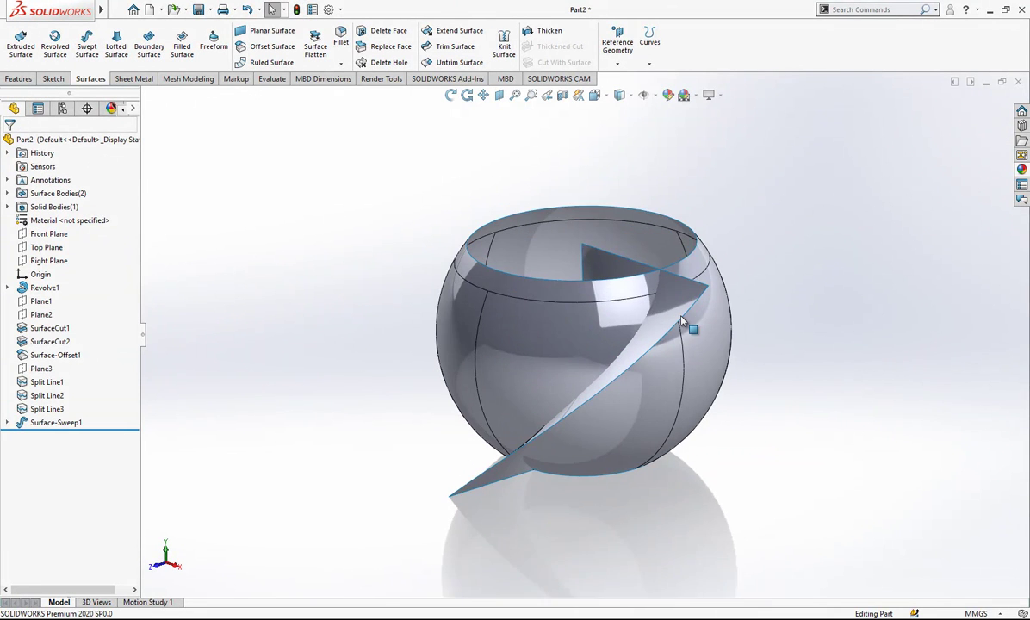
scroll(681, 316, "down", 1)
left_click(682, 288)
left_click(283, 203)
left_click(694, 291)
left_click(289, 160)
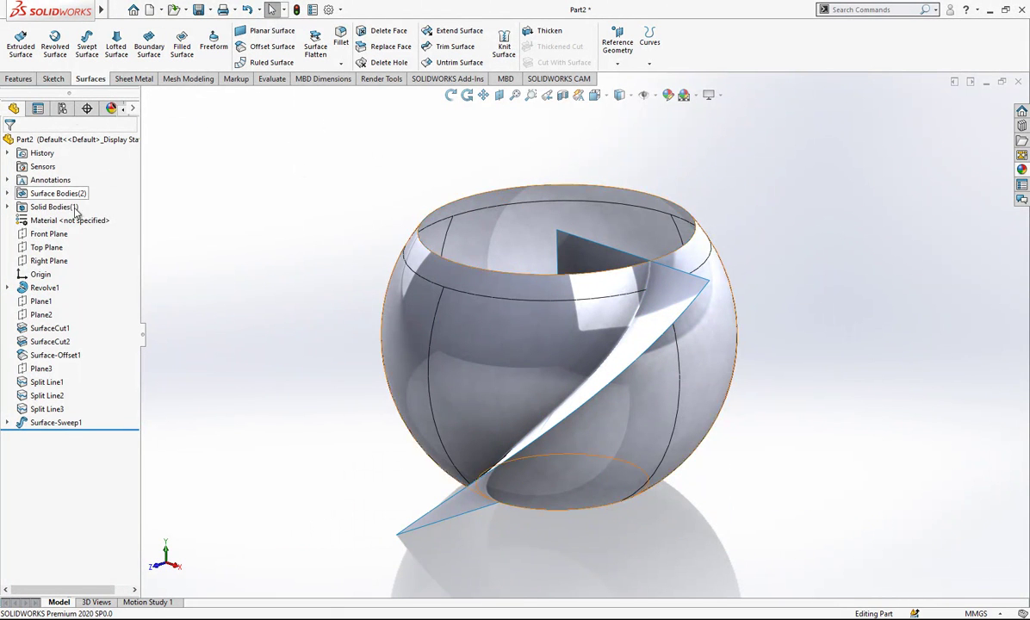
Create a reference axis through the origin perpendicular to the Top Plane
left_click(617, 64)
left_click(637, 95)
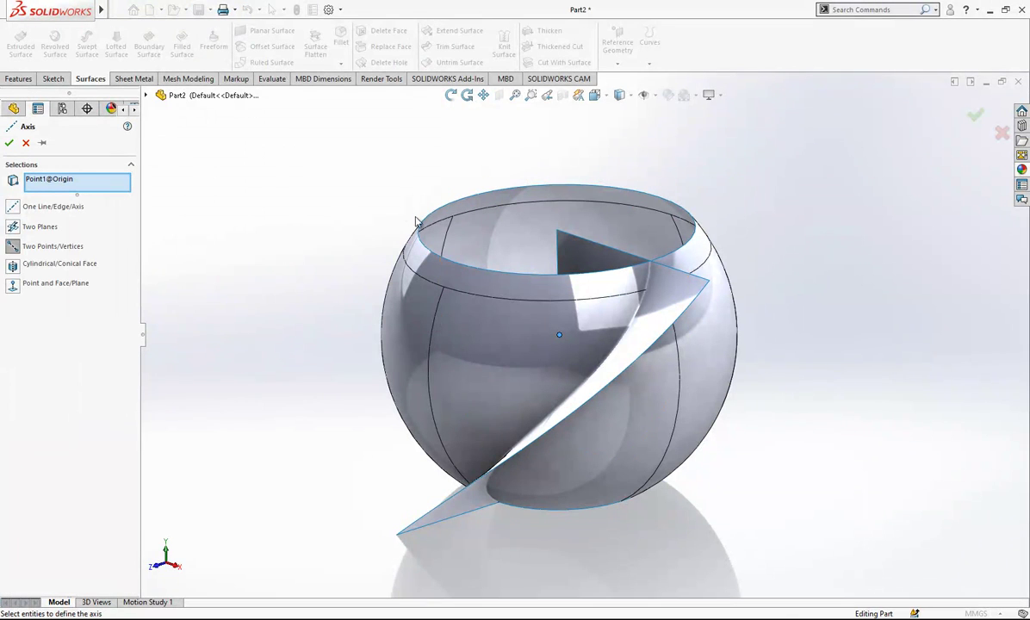
left_click(147, 96)
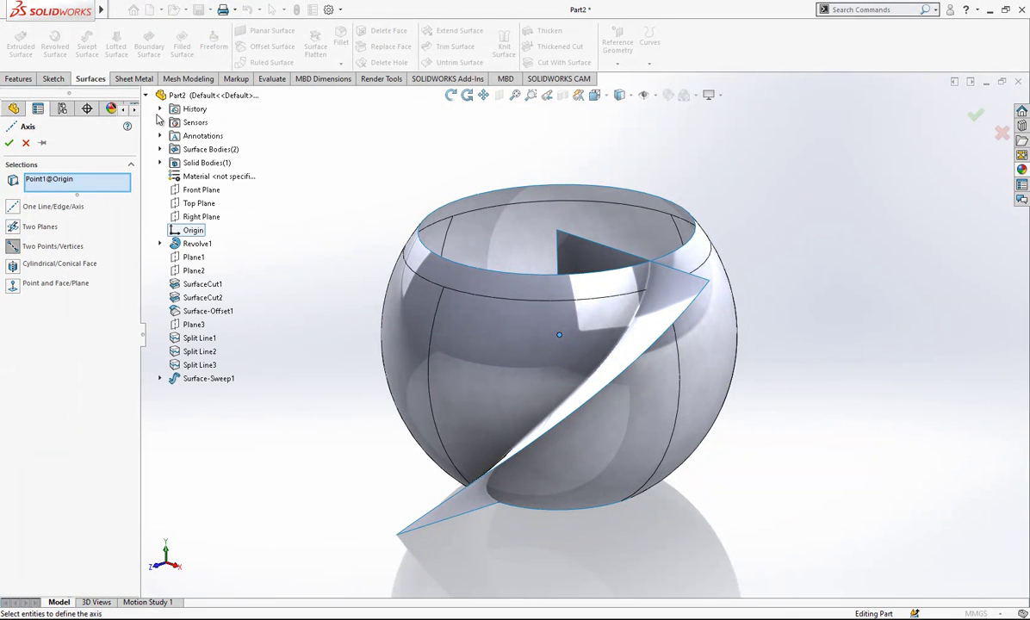
left_click(201, 204)
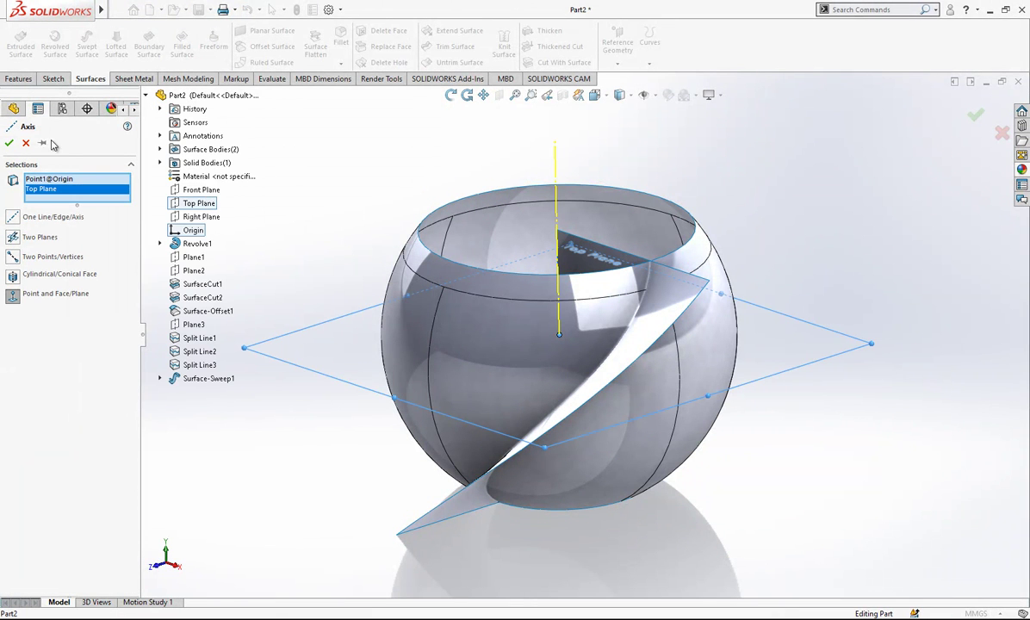
left_click(13, 144)
Circular-pattern the twisted surface body about the vertical axis with 2 instances spaced 8 degrees, symmetrically in both directions
middle_click_drag(409, 168, 284, 138)
left_click(19, 79)
left_click(366, 64)
left_click(386, 90)
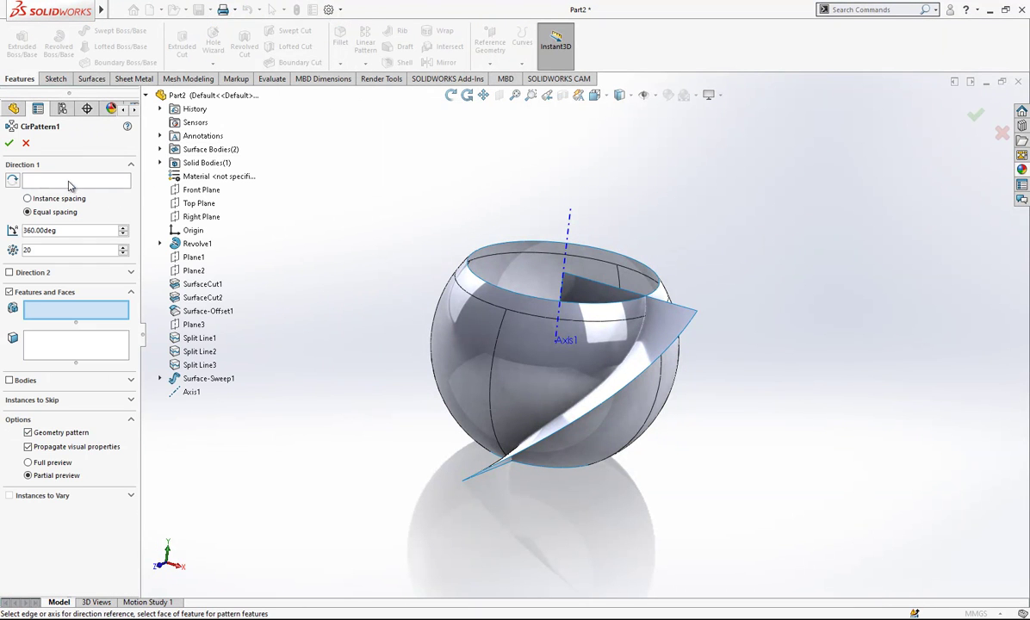
left_click(69, 182)
left_click(567, 227)
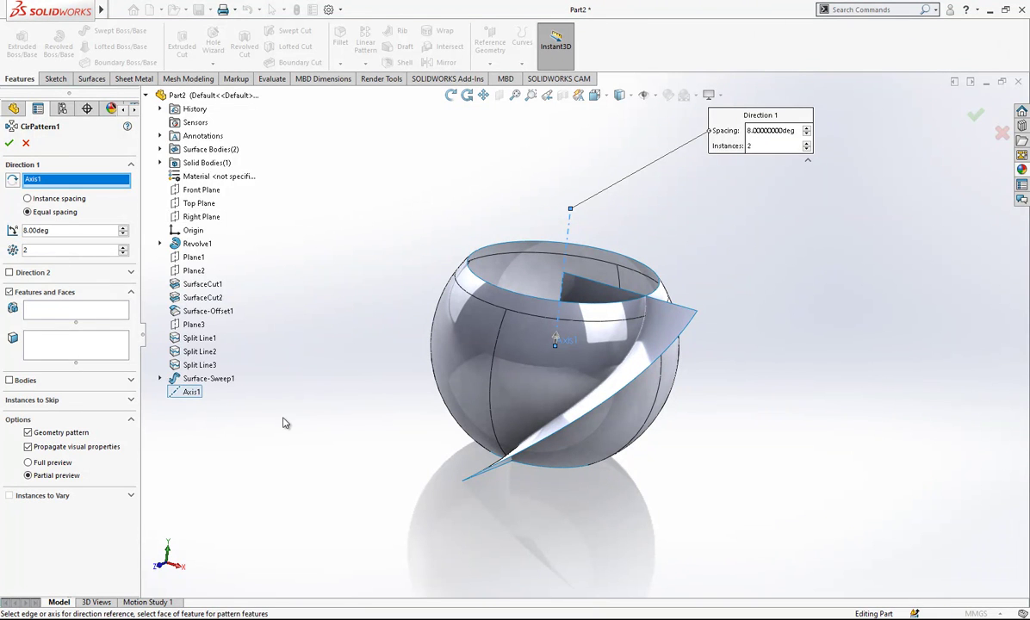
left_click(29, 382)
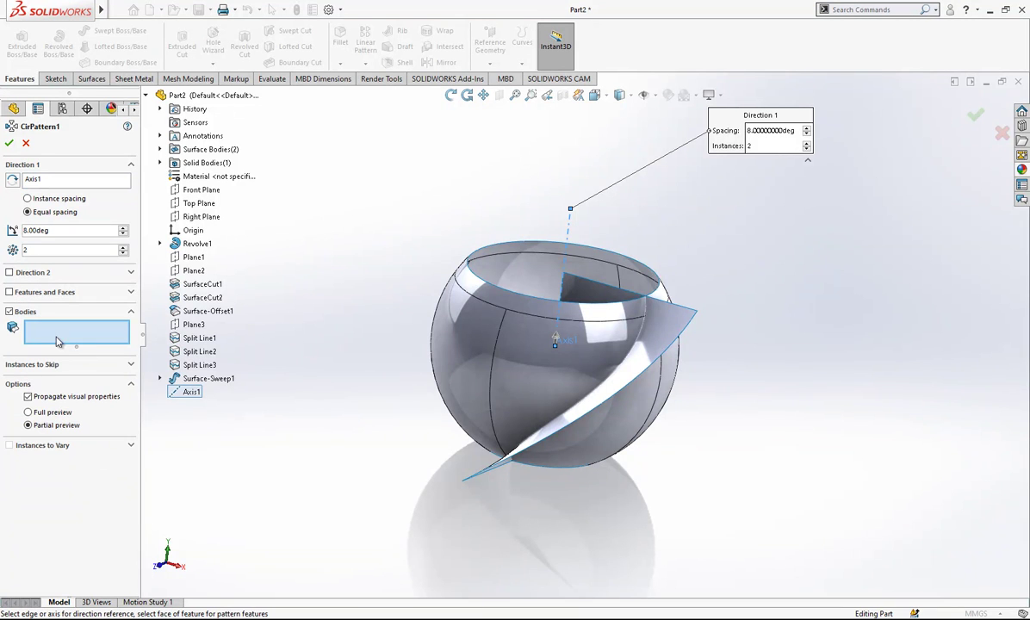
left_click(657, 356)
middle_click_drag(657, 357, 428, 281)
left_click(47, 272)
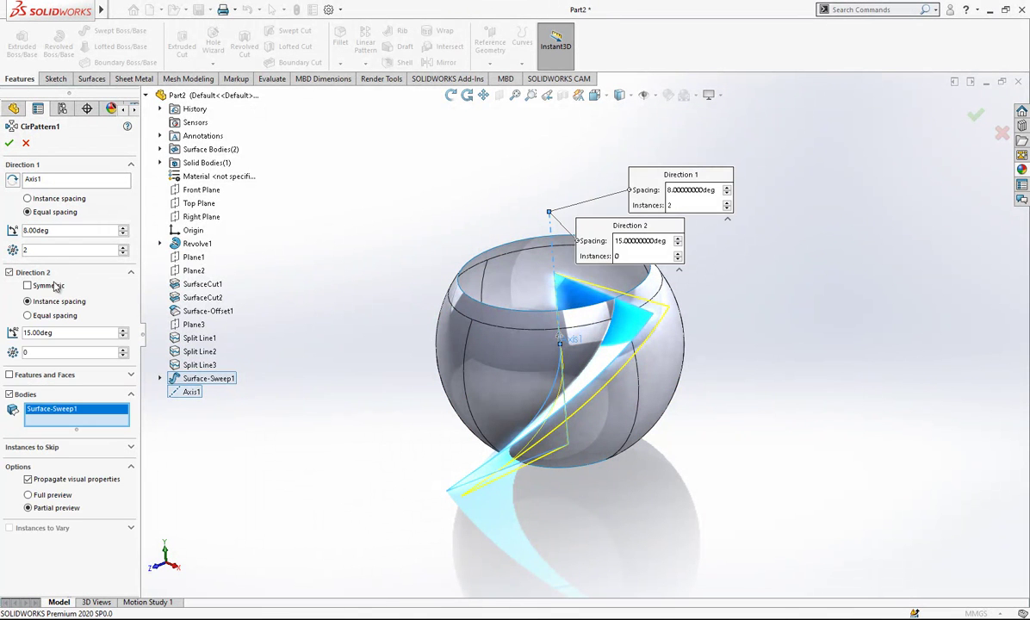
left_click(9, 143)
Hide the original twisted surface between its two patterned copies
middle_click_drag(789, 439, 593, 275)
left_click(636, 296)
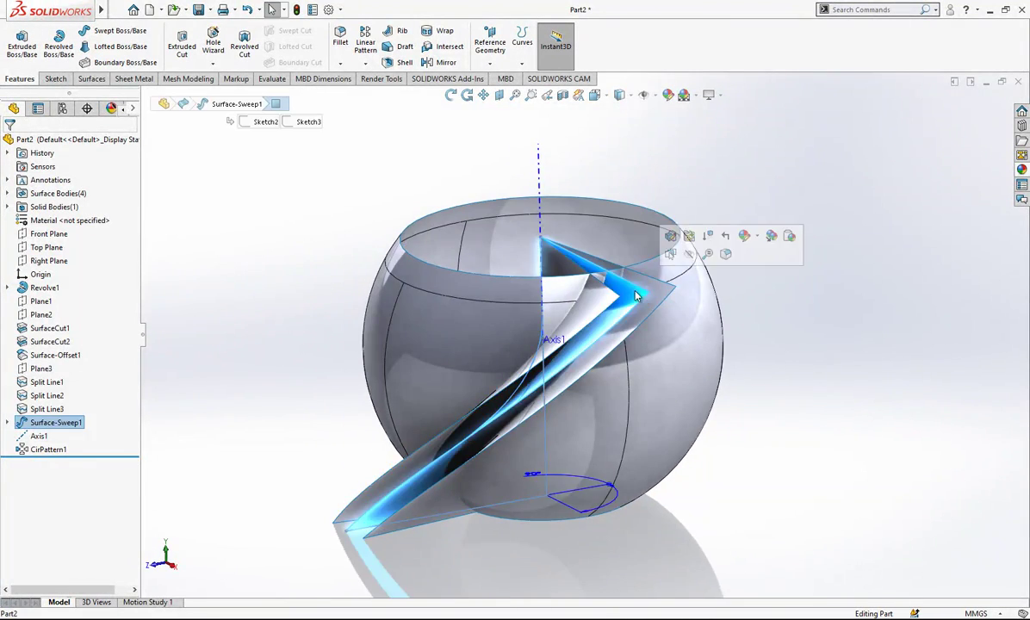
left_click(818, 330)
middle_click_drag(819, 330, 605, 242)
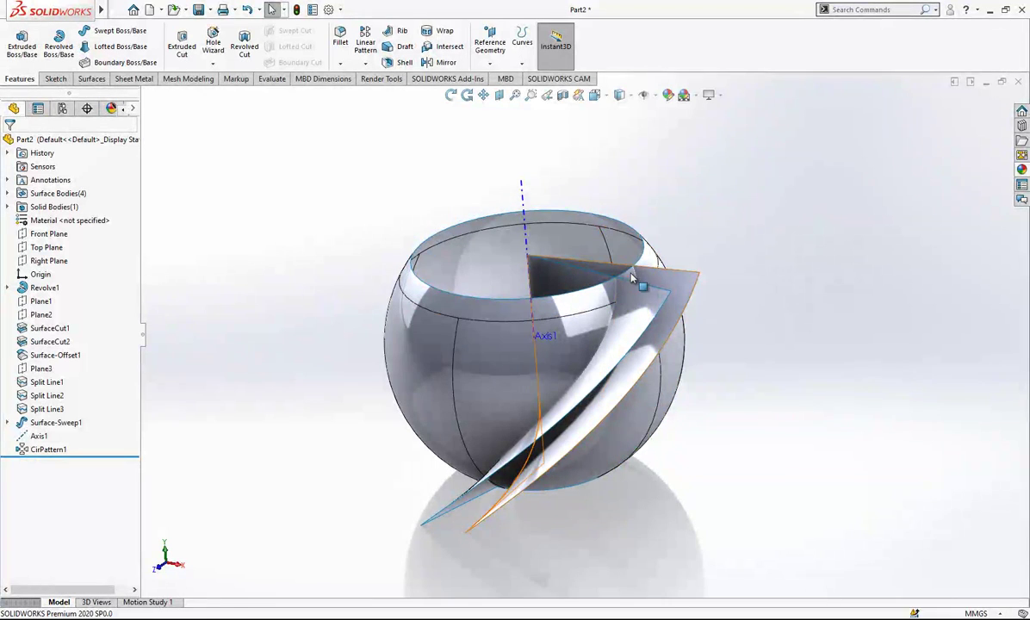
middle_click_drag(641, 304, 564, 387)
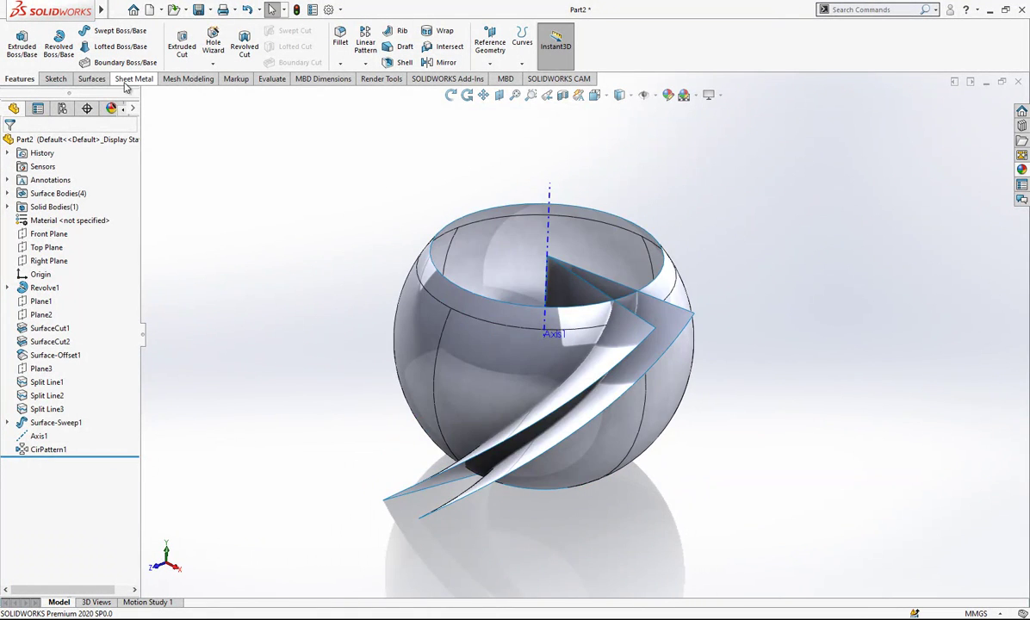
left_click(92, 78)
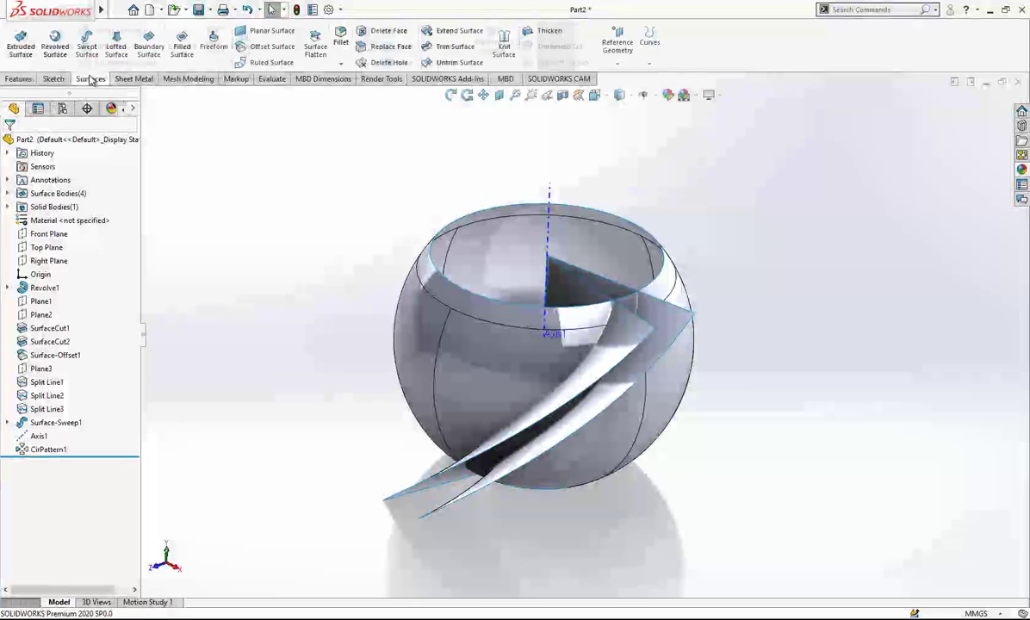
left_click(650, 65)
left_click(668, 78)
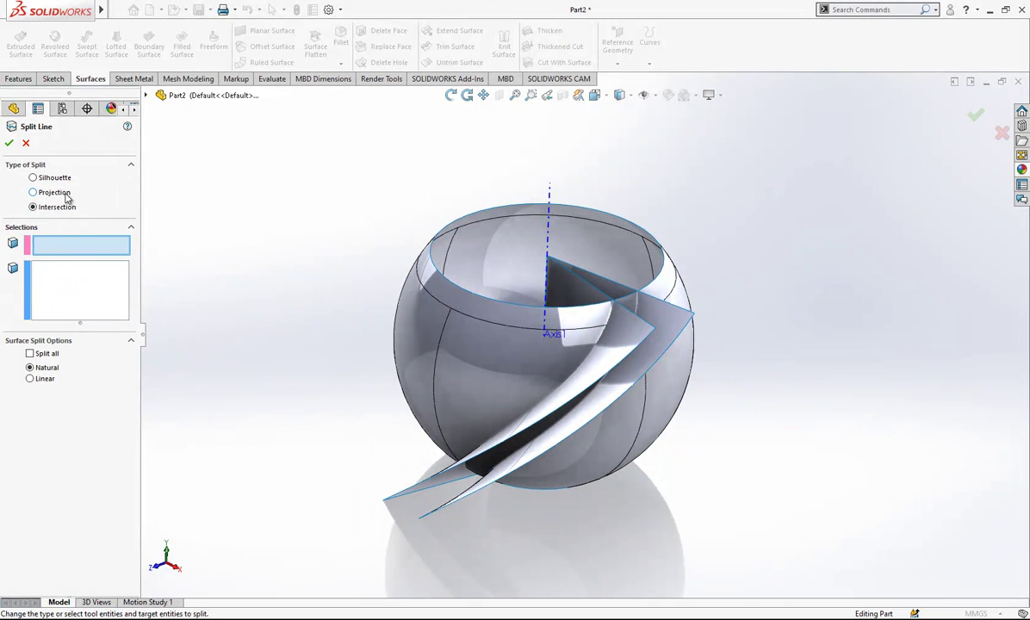
left_click(626, 331)
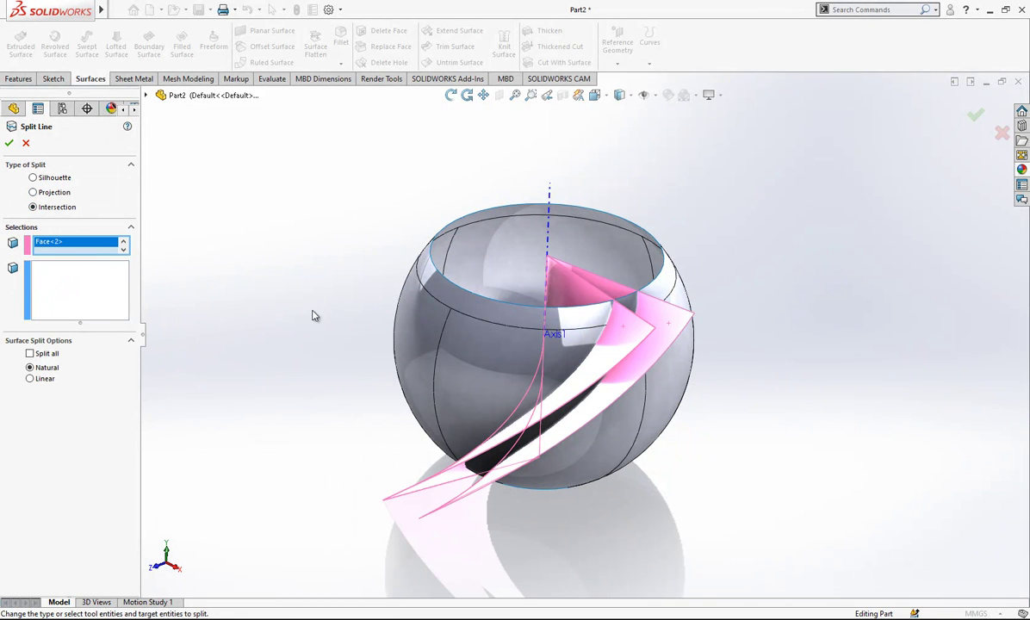
left_click(86, 289)
scroll(570, 330, "down", 2)
left_click(593, 340)
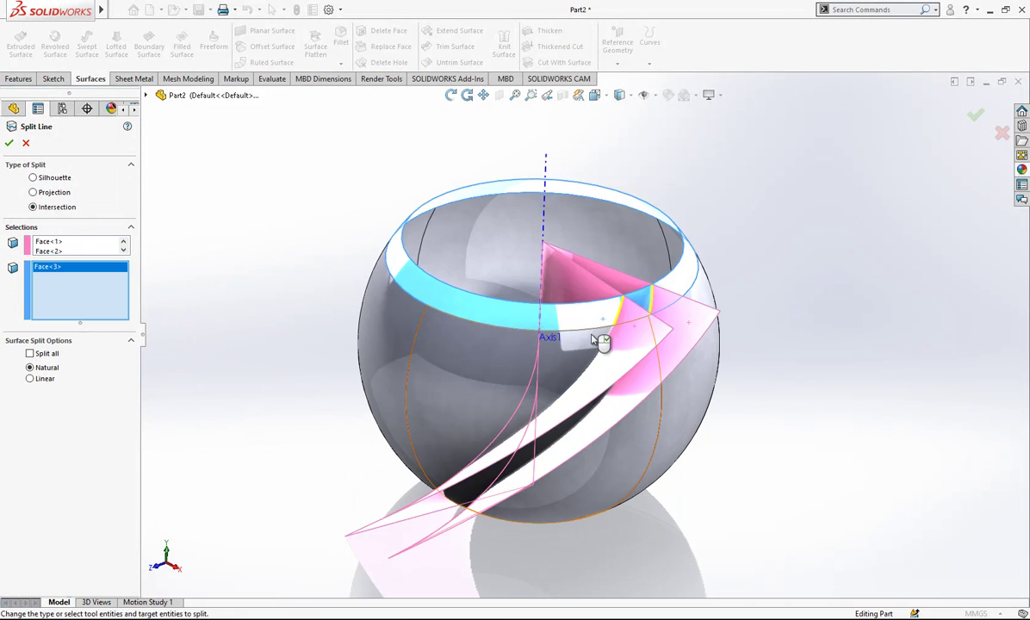
middle_click_drag(586, 353, 551, 502)
middle_click_drag(680, 369, 683, 269)
scroll(620, 212, "down", 3)
scroll(622, 215, "down", 2)
left_click(663, 269)
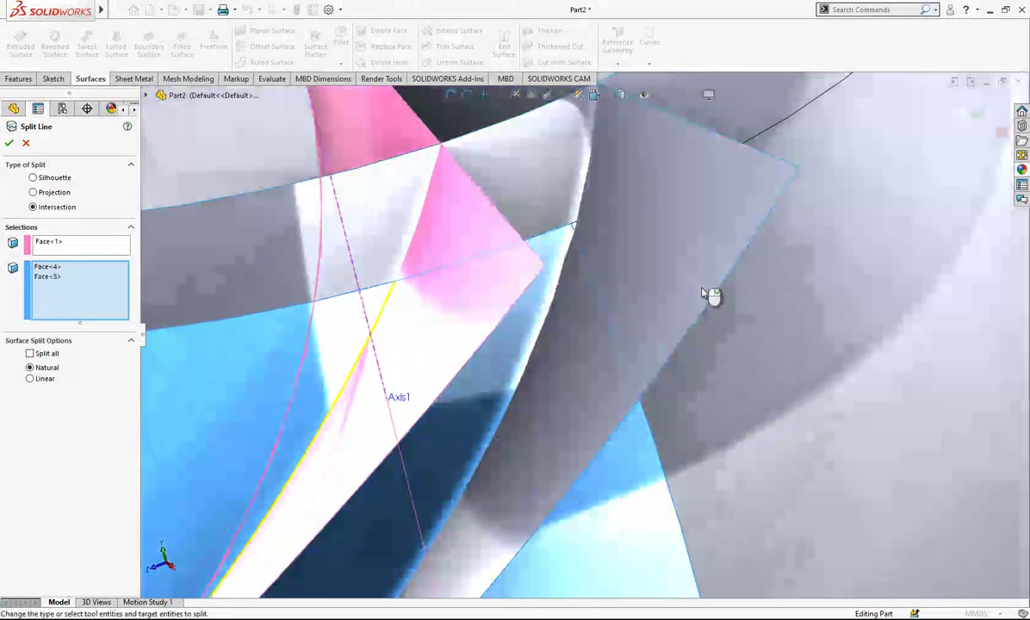
left_click(71, 253)
left_click(709, 239)
left_click(97, 290)
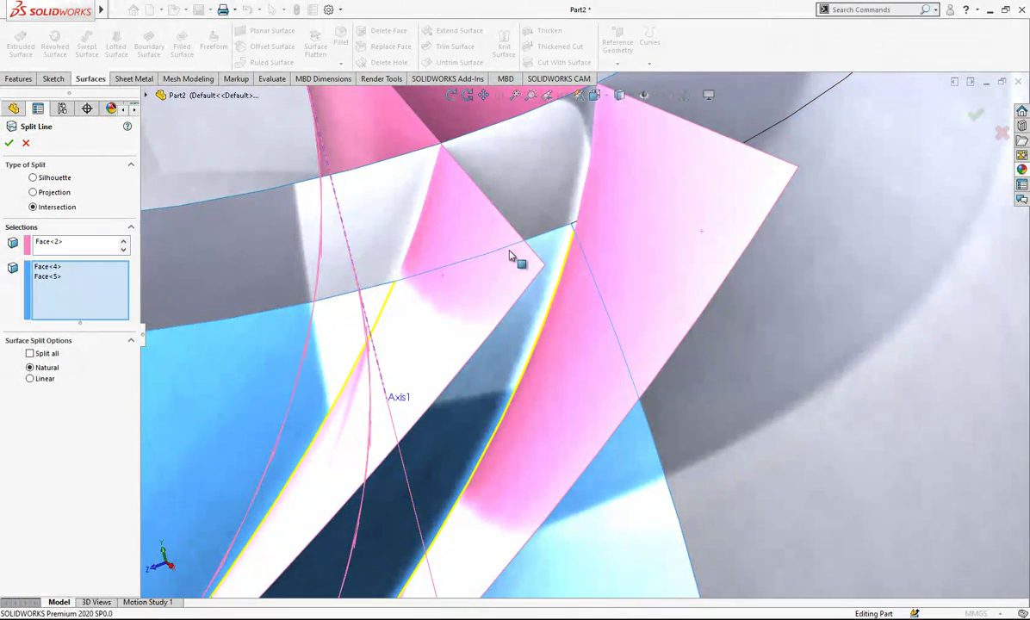
left_click(741, 279)
mouse_move(569, 262)
middle_mouse_down()
mouse_move(526, 225)
mouse_move(547, 266)
mouse_move(565, 269)
middle_mouse_up()
scroll(565, 268, "up", 2)
left_click(25, 143)
left_click(26, 143)
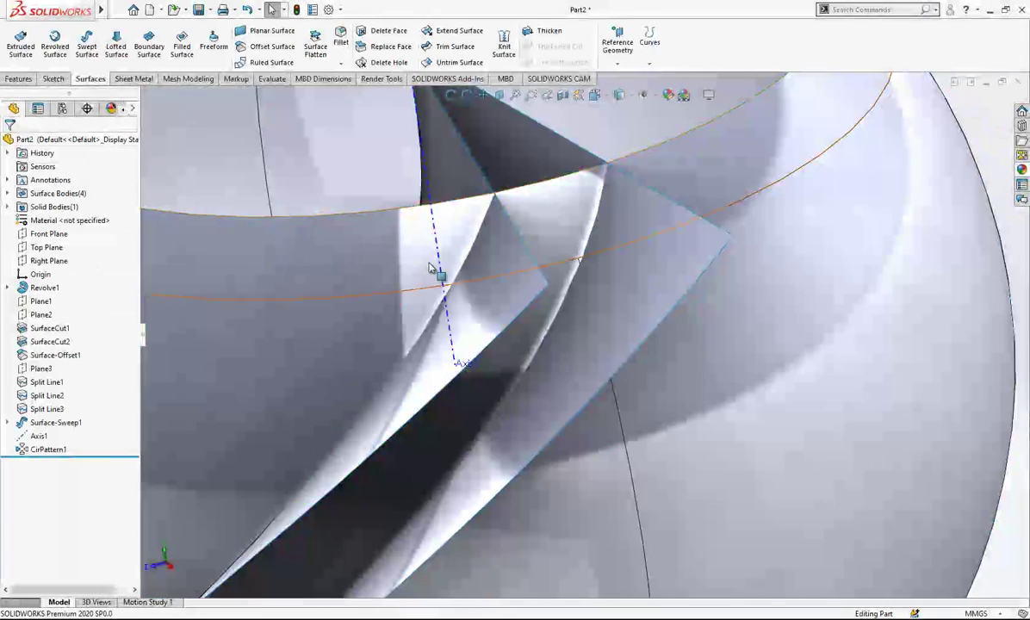
Split the bowl's spherical faces below the rim band with an Intersection split line, using the two visible twisted surfaces as splitting faces
scroll(590, 237, "up", 2)
left_click(655, 54)
left_click(672, 78)
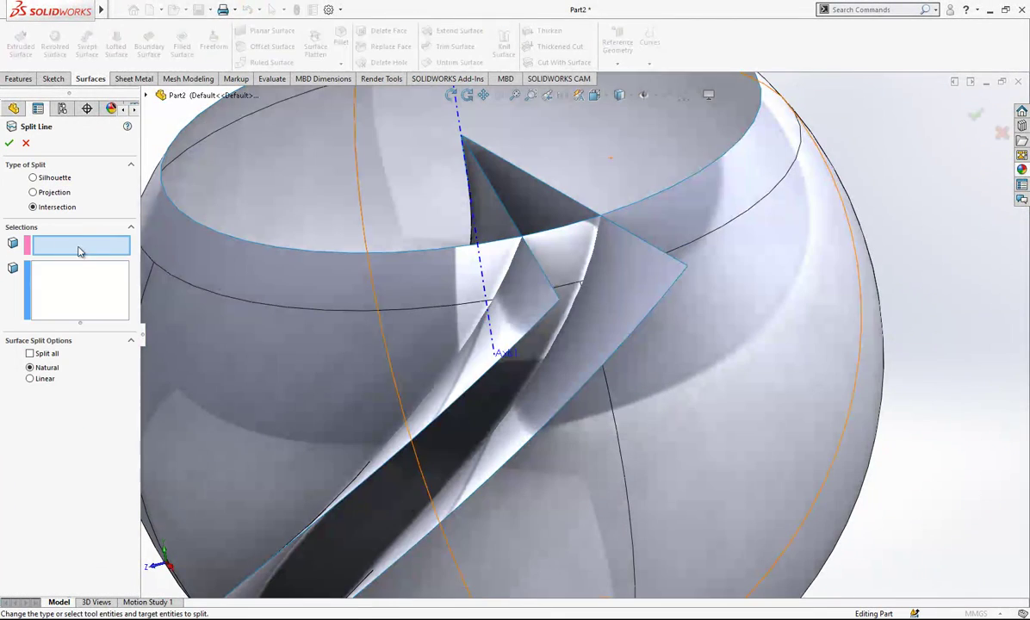
left_click(544, 291)
left_click(625, 292)
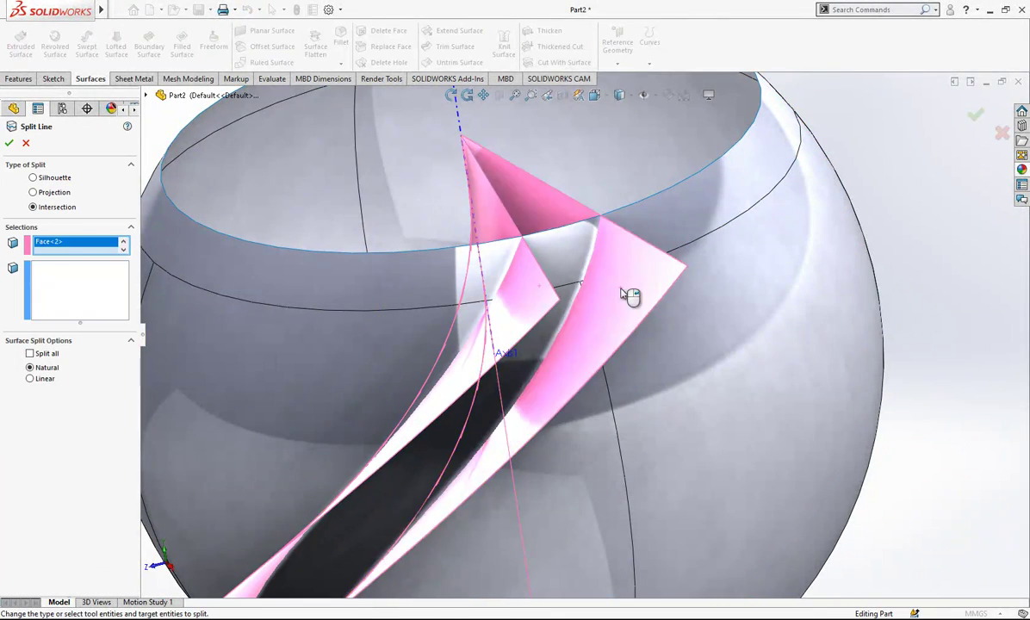
left_click(417, 339)
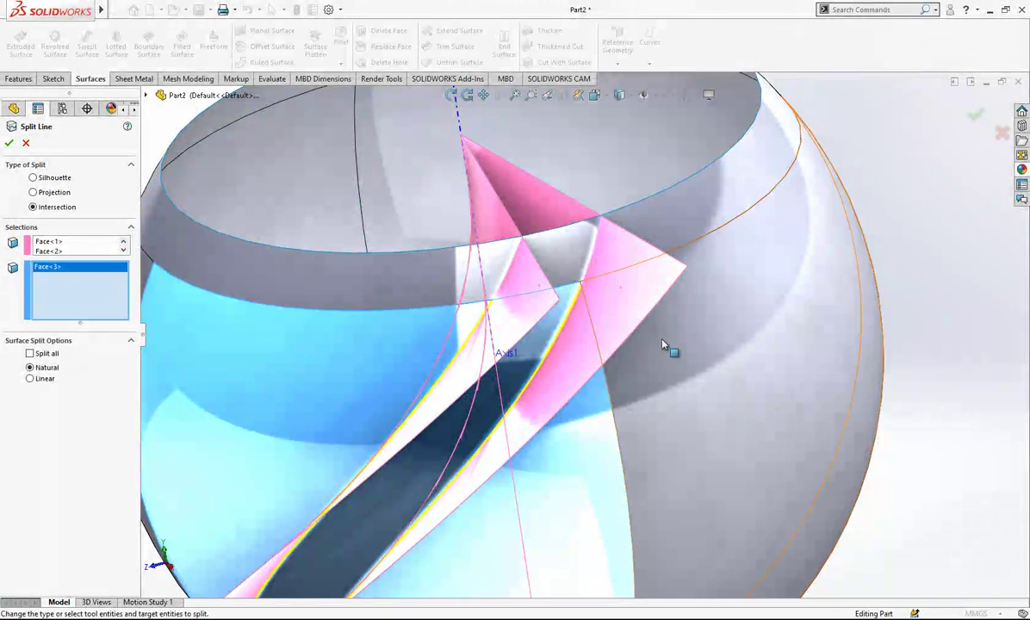
left_click(610, 318)
scroll(624, 332, "up", 2)
scroll(625, 331, "up", 2)
middle_click_drag(625, 332, 579, 383)
left_click(452, 521)
middle_click_drag(452, 521, 463, 555)
key("Return")
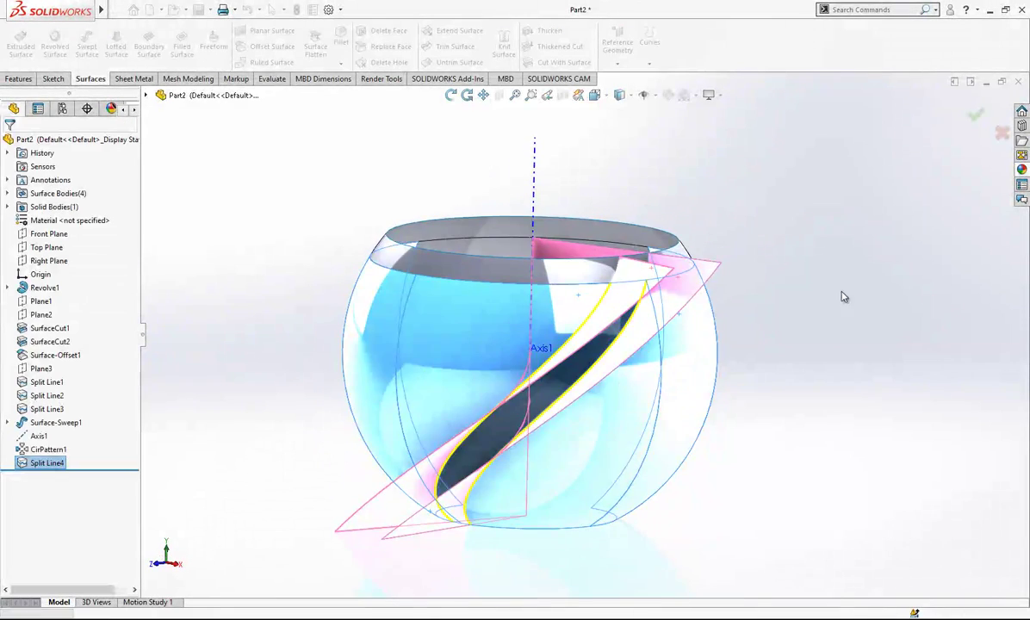
Hide the two remaining twisted surface bodies
left_click(768, 321)
left_click(696, 283)
left_click(749, 245)
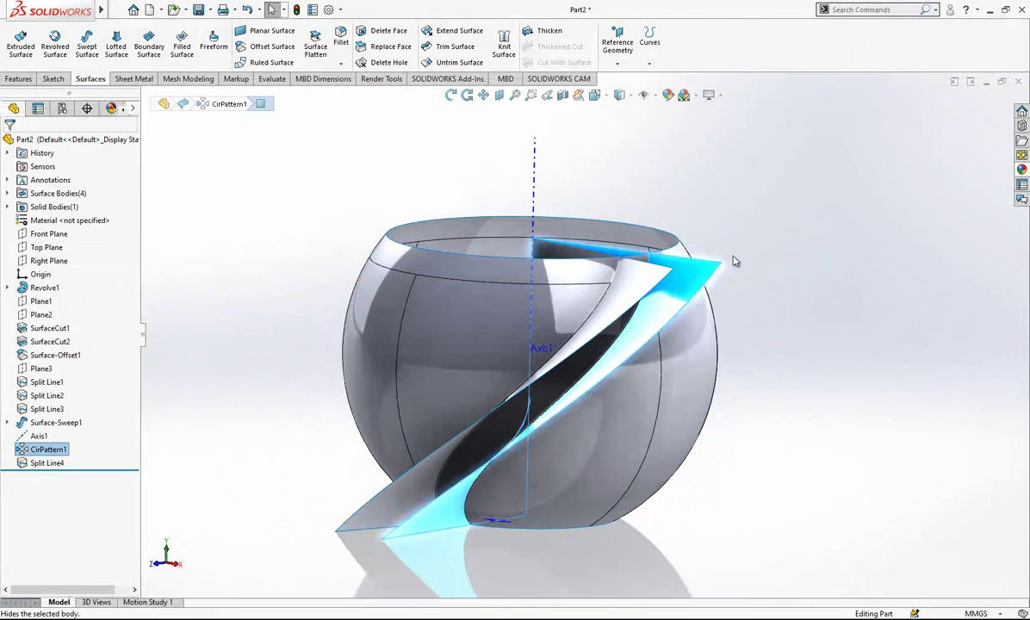
left_click(634, 286)
left_click(687, 248)
Examine the twisted split lines from several sides and the positions of Plane1, Plane3 and Plane2 relative to the bowl
middle_click_drag(665, 335, 657, 306)
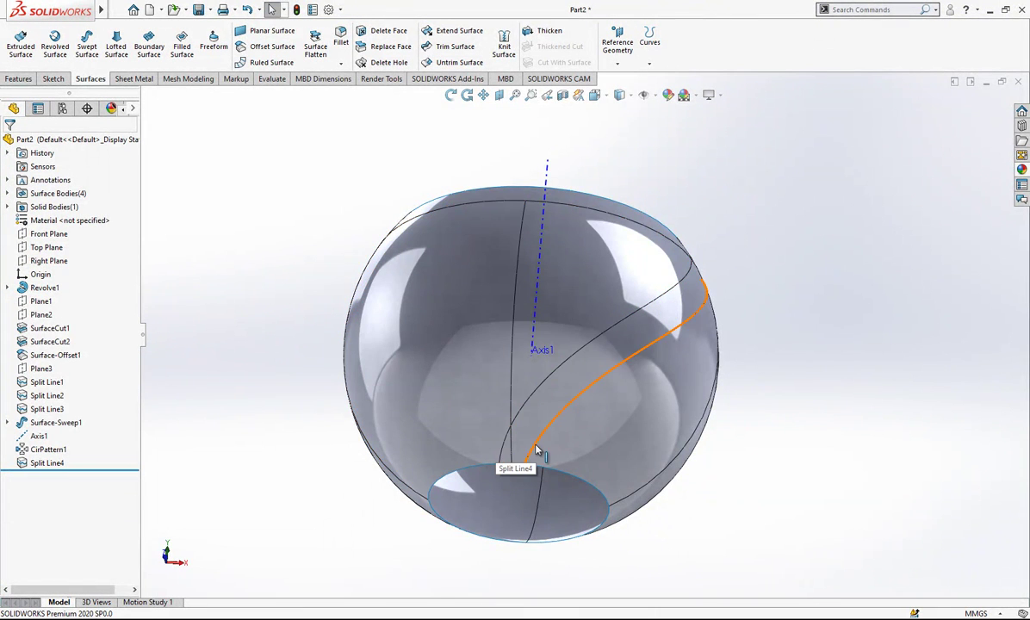
middle_click_drag(673, 351, 586, 458)
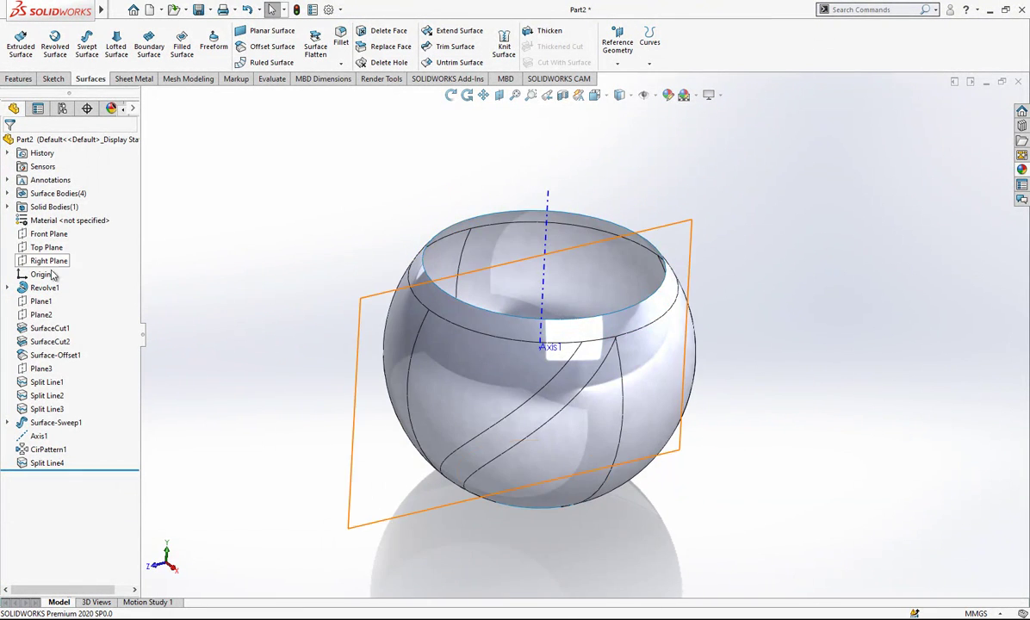
left_click(41, 301)
middle_click_drag(655, 284, 704, 294)
key("Escape")
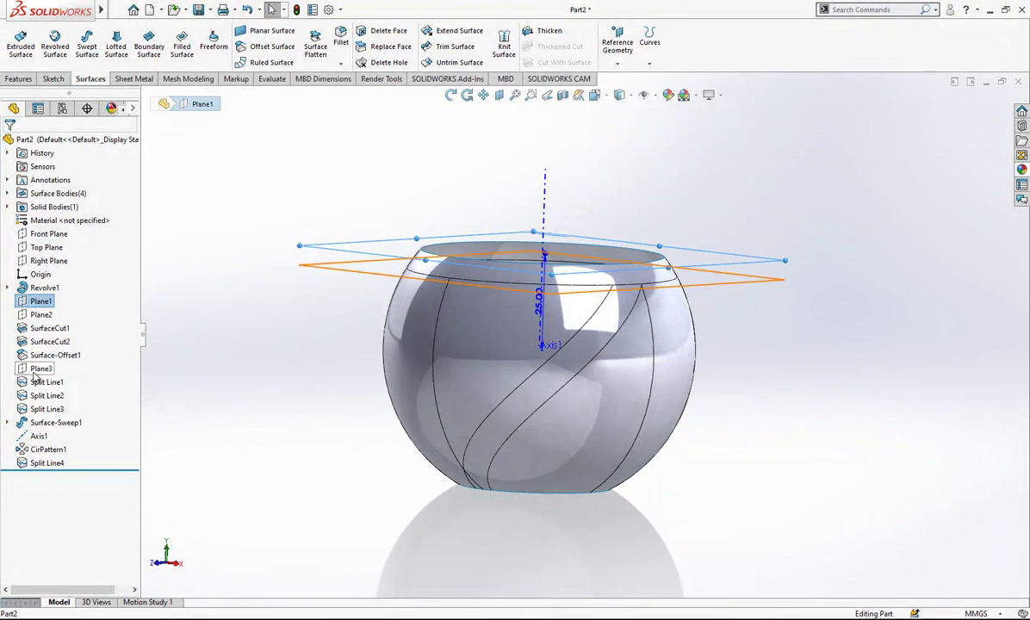
middle_click_drag(603, 348, 621, 288)
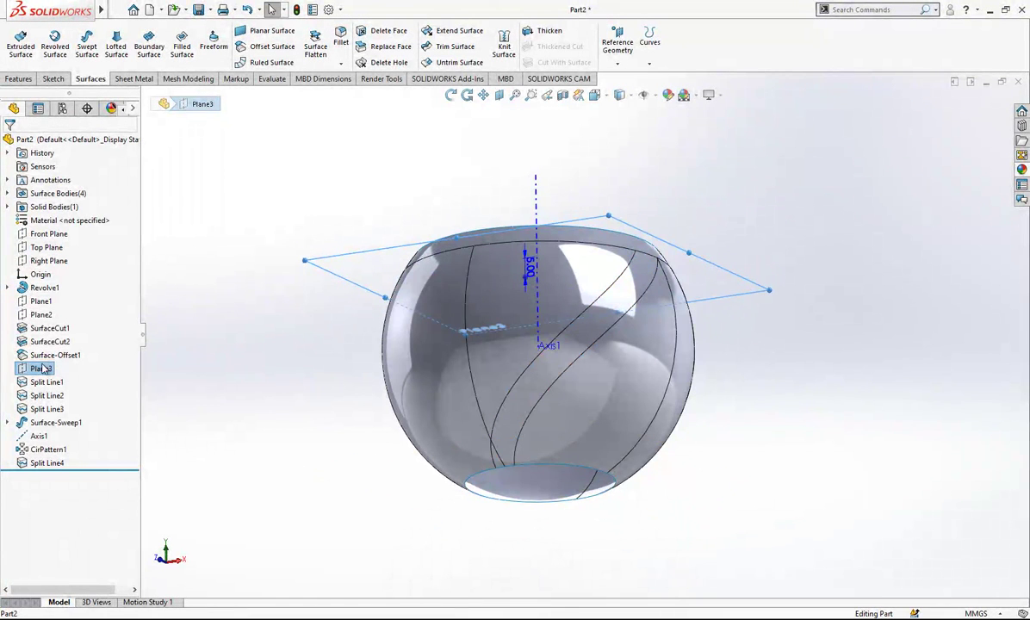
left_click(41, 315)
middle_click_drag(661, 343, 636, 504)
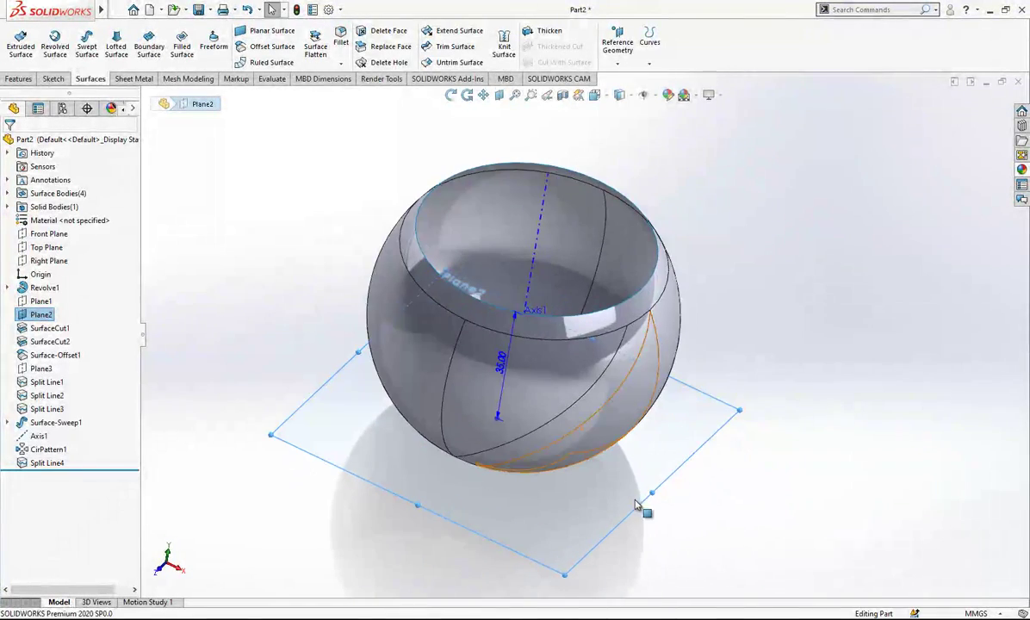
On Plane2, sketch a three-point arc of about 2.85 mm radius between the lower ends of the two twisted split lines
left_click(670, 465)
mouse_move(651, 441)
middle_mouse_down()
mouse_move(534, 457)
mouse_move(521, 413)
mouse_move(558, 506)
mouse_move(536, 517)
middle_mouse_up()
scroll(541, 414, "down", 3)
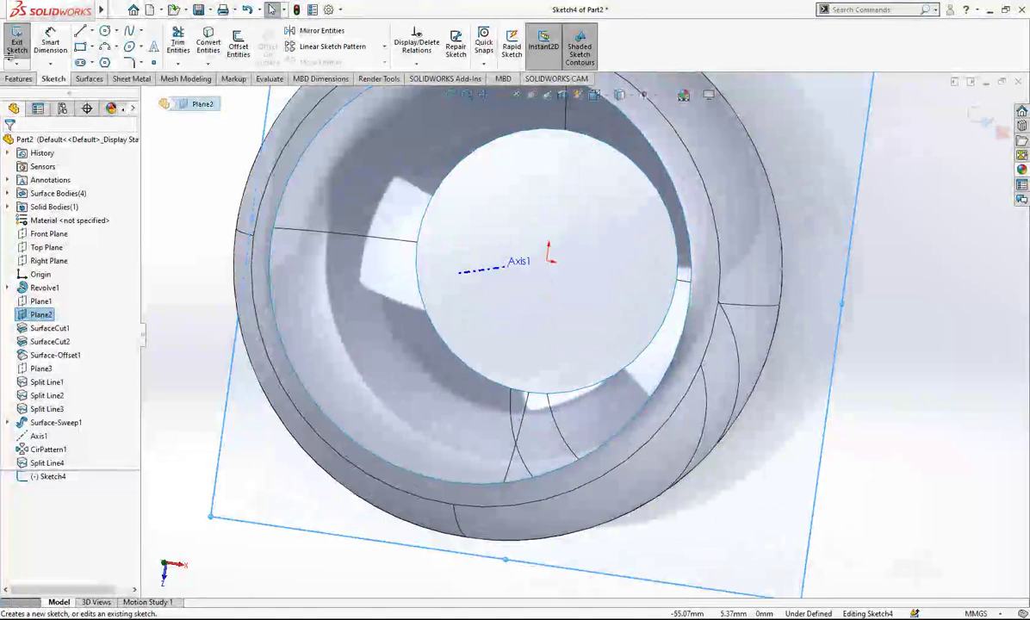
left_click(417, 244)
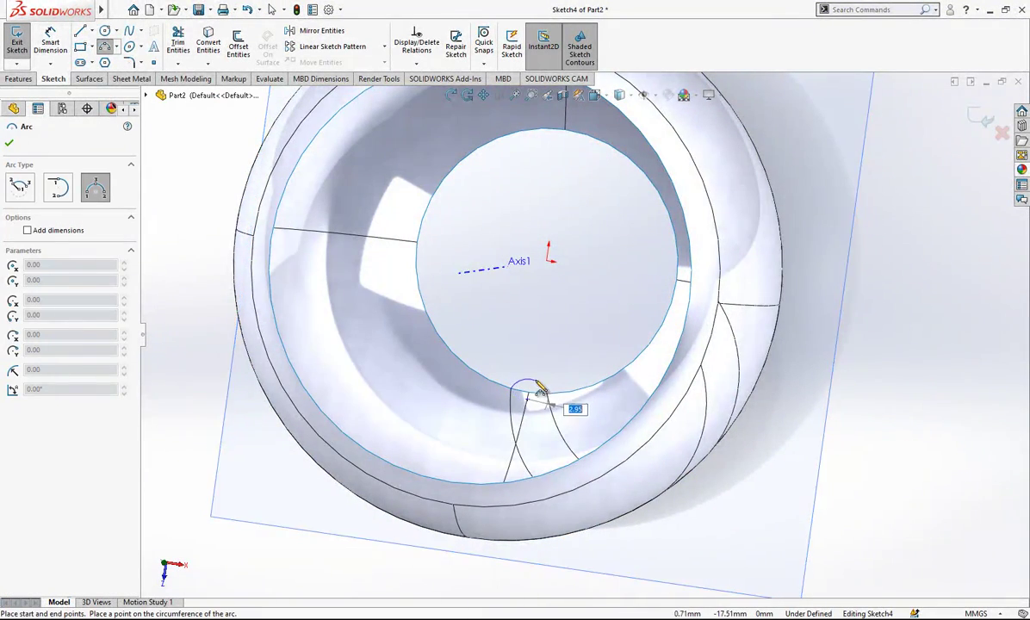
left_click(535, 384)
Set the lower arc's radius to 3 mm and finish its sketch
left_click(68, 42)
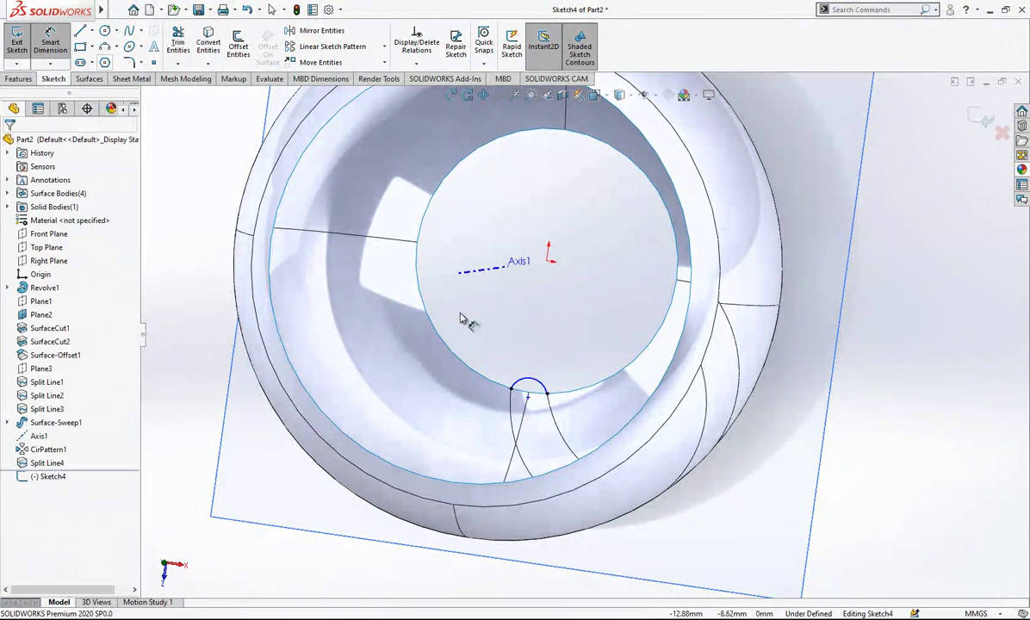
left_click(529, 379)
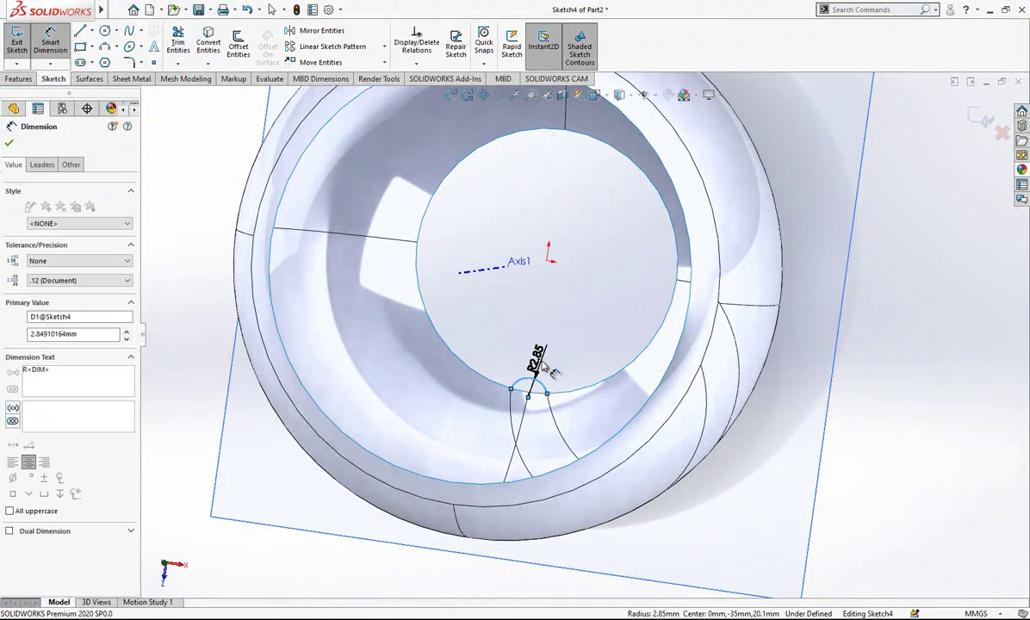
left_click(541, 366)
key("Escape")
middle_click_drag(582, 322, 626, 369)
scroll(508, 535, "down", 3)
middle_click_drag(508, 534, 474, 394)
scroll(474, 389, "down", 4)
middle_click_drag(601, 352, 577, 613)
scroll(583, 331, "up", 5)
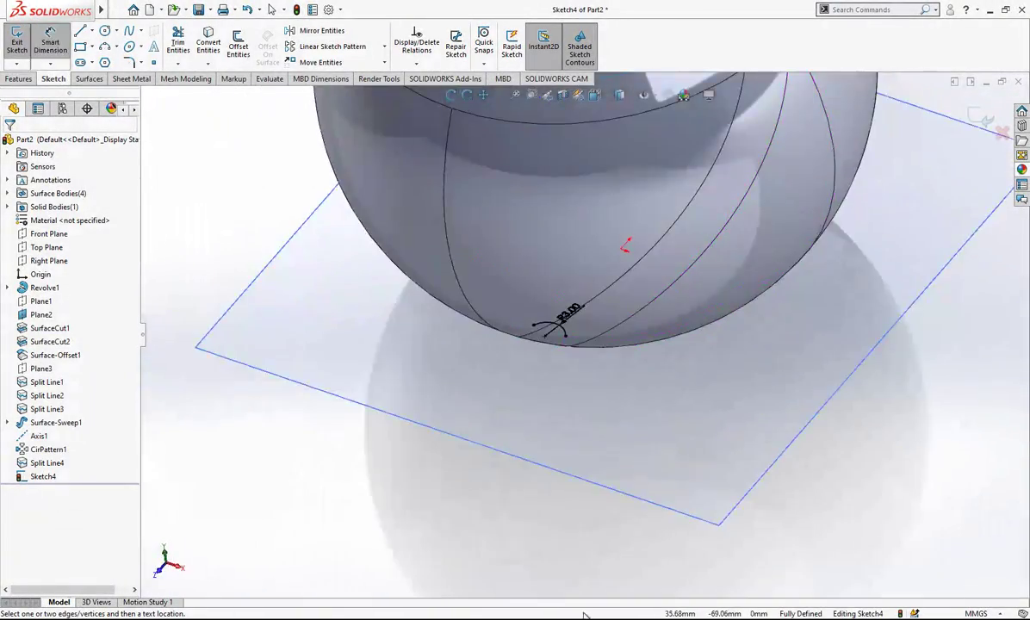
scroll(734, 114, "down", 3)
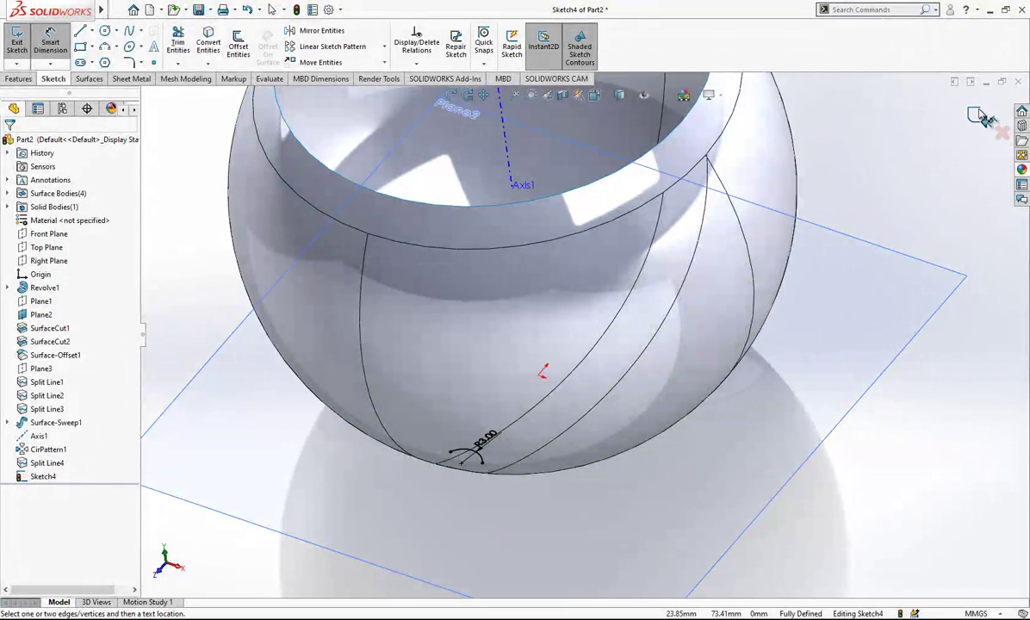
key("ctrl+q")
On Plane3, sketch a three-point arc of about 5.85 mm radius between the upper ends of the two twisted split lines
key("z")
left_click(864, 275)
left_click(919, 258)
key("z")
middle_click_drag(650, 384, 552, 324)
key("z")
middle_click_drag(638, 341, 651, 278)
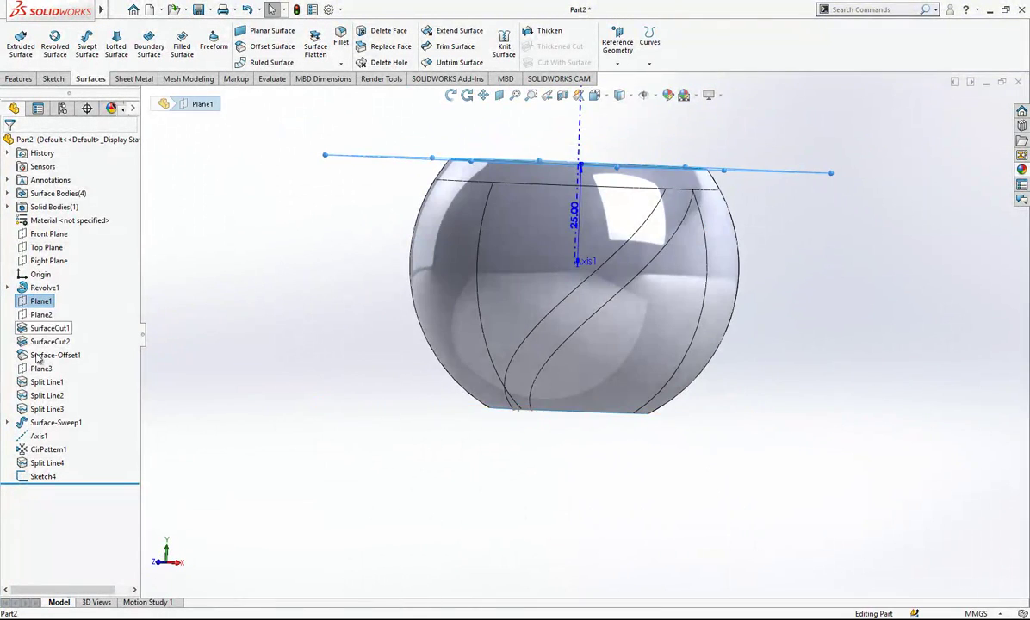
left_click(40, 369)
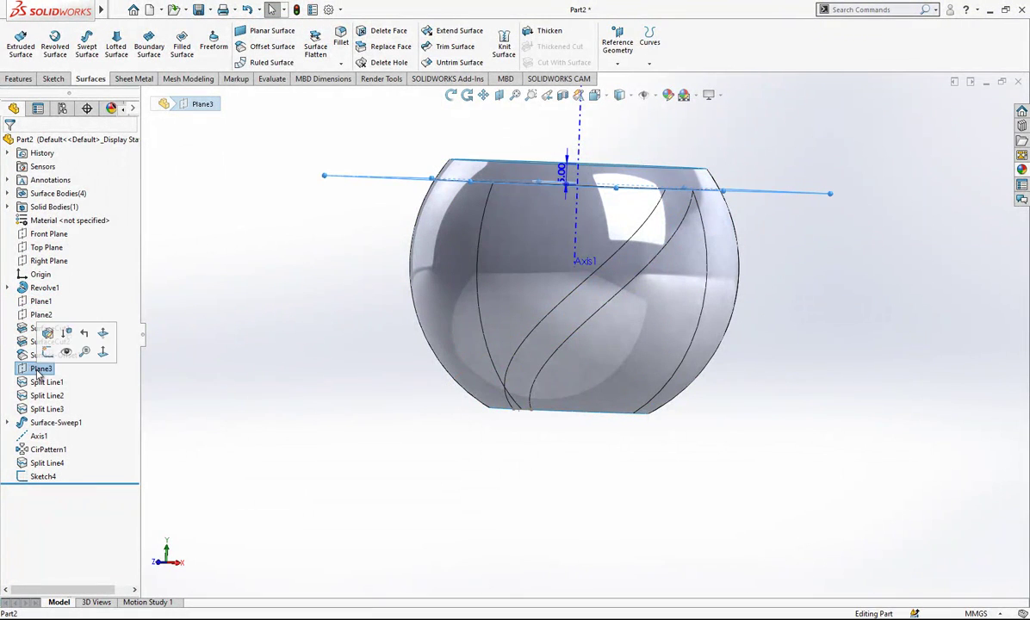
left_click(47, 353)
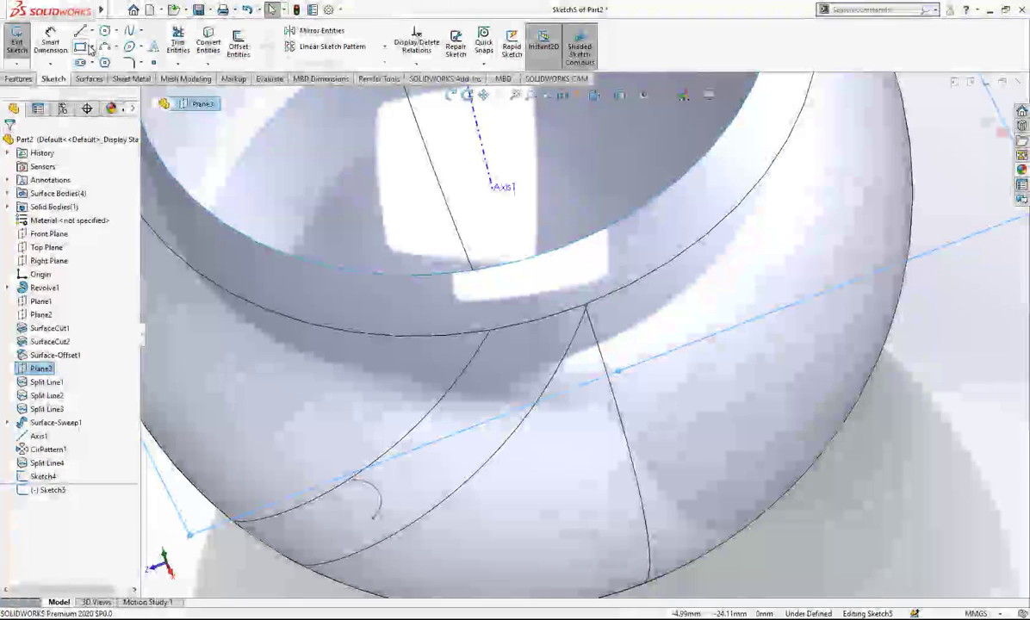
left_click(105, 46)
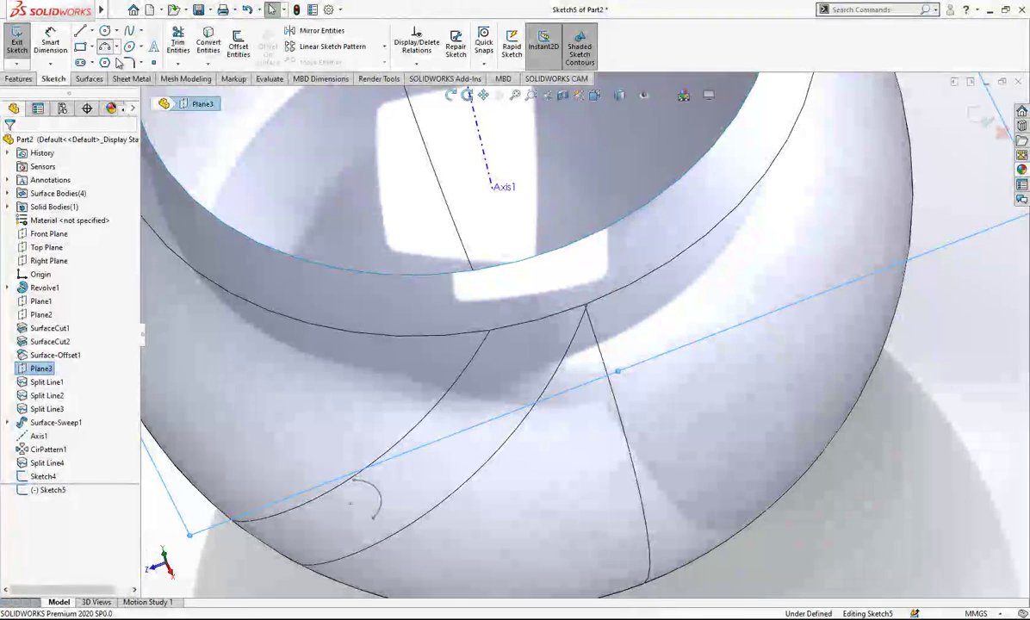
left_click(490, 332)
scroll(564, 293, "down", 4)
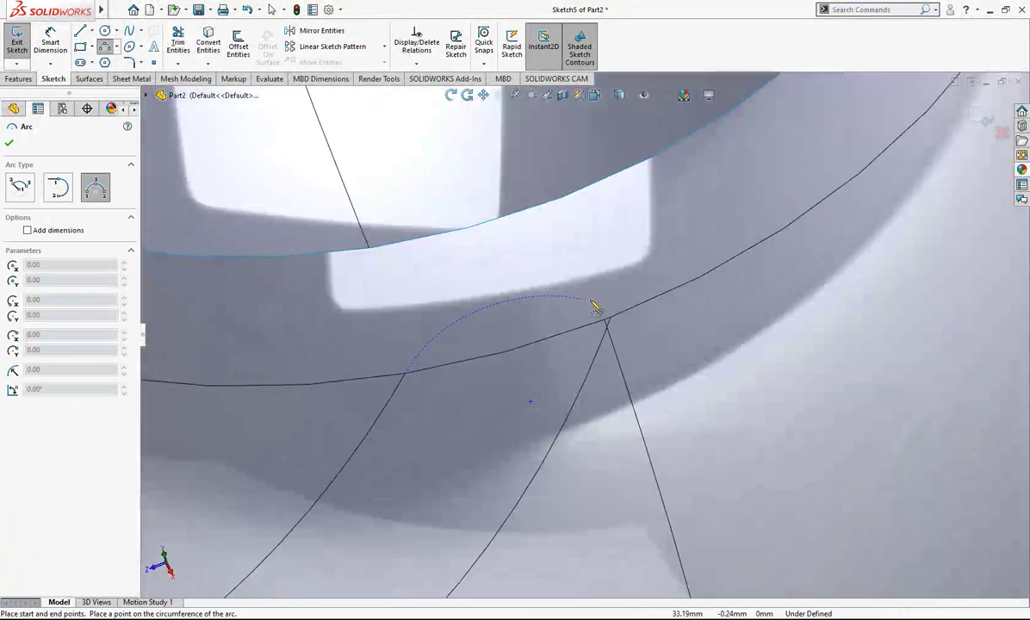
left_click(568, 305)
key("Escape")
Set the upper arc's radius to 6 mm and finish its sketch
left_click(518, 306)
left_click(500, 373)
type("6")
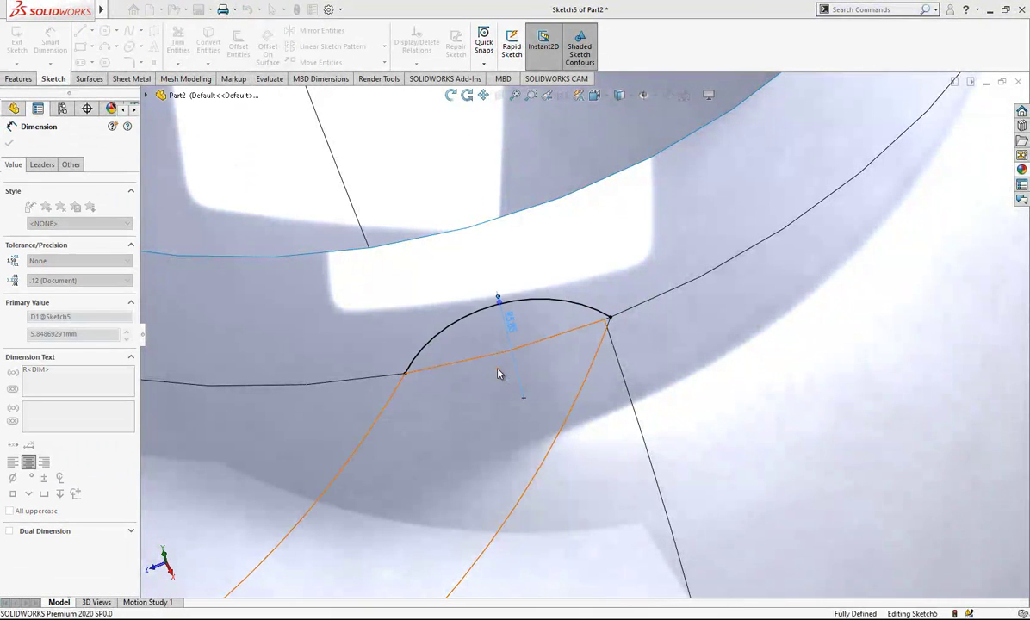
key("Return")
scroll(655, 375, "up", 5)
key("Escape")
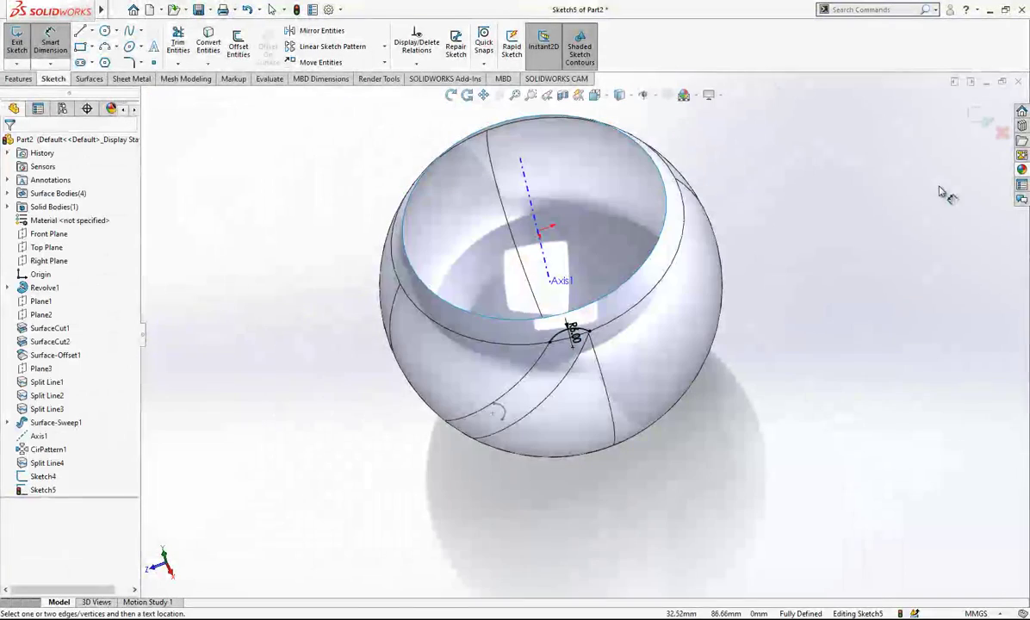
Start a lofted surface with the upper and lower arcs as profiles, aligning the connector to matching arc ends
middle_click_drag(603, 396, 617, 341)
scroll(617, 338, "down", 2)
scroll(617, 334, "up", 2)
left_click(751, 342)
scroll(622, 342, "down", 1)
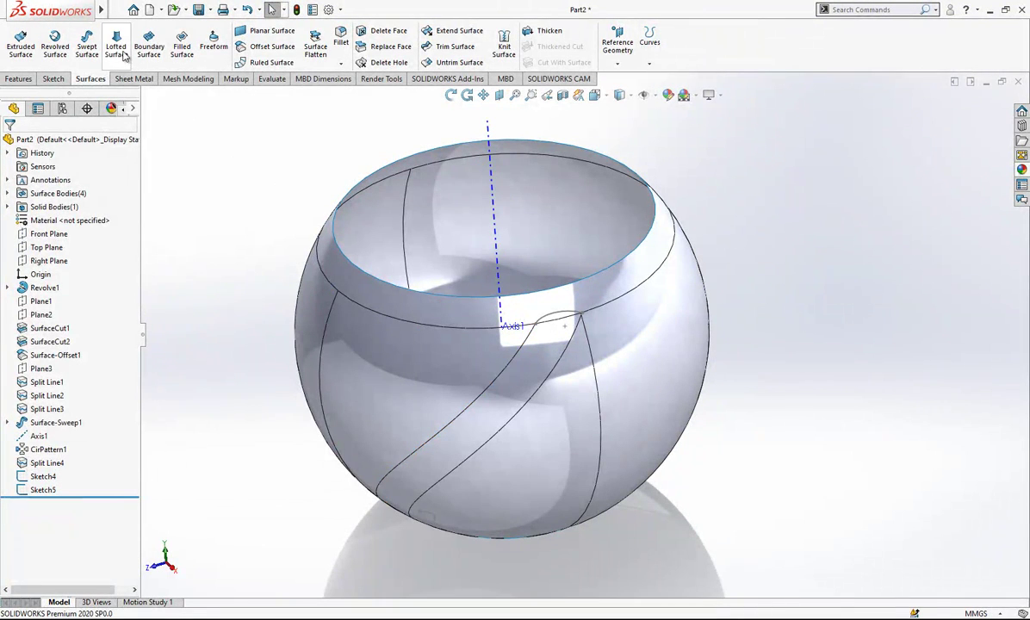
left_click(548, 321)
left_click(441, 521)
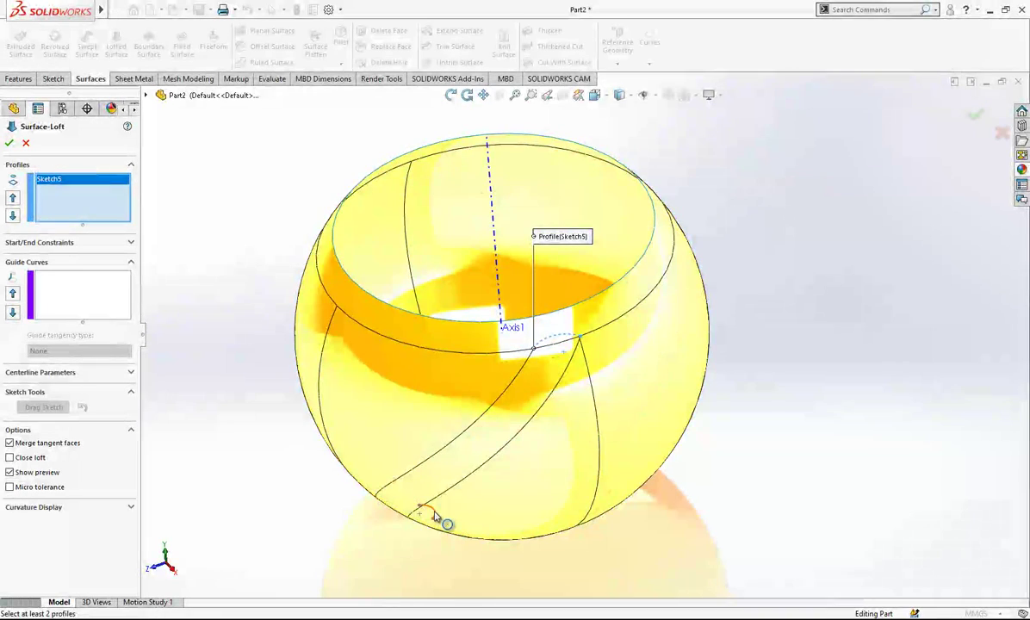
scroll(458, 513, "down", 2)
left_click_drag(436, 505, 417, 485)
Add the connected edges of the first twisted split line as an open-group guide curve for the loft
left_click(83, 294)
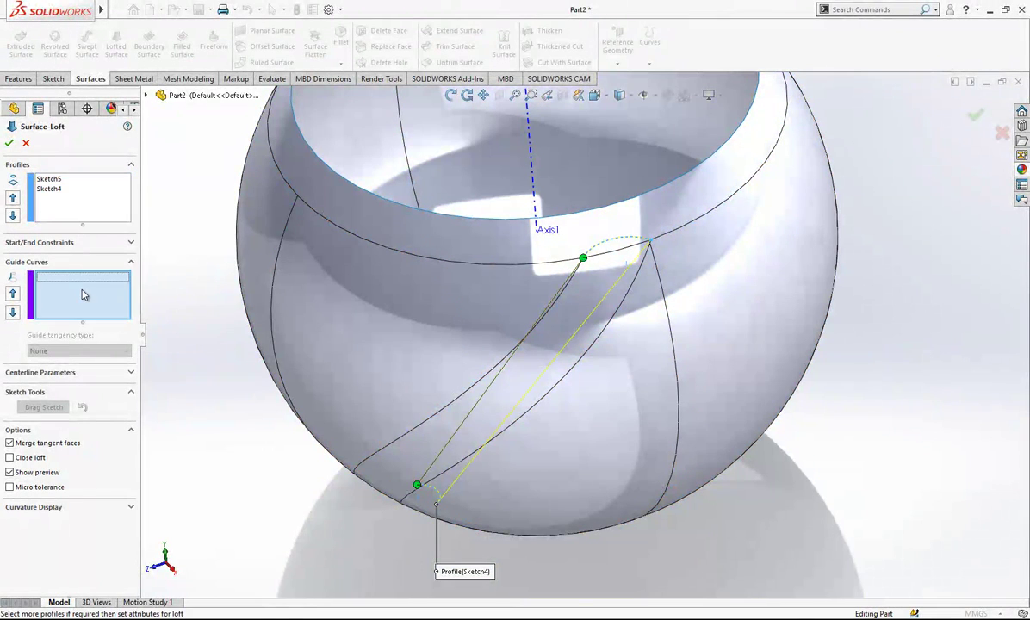
right_click(83, 295)
left_click(108, 313)
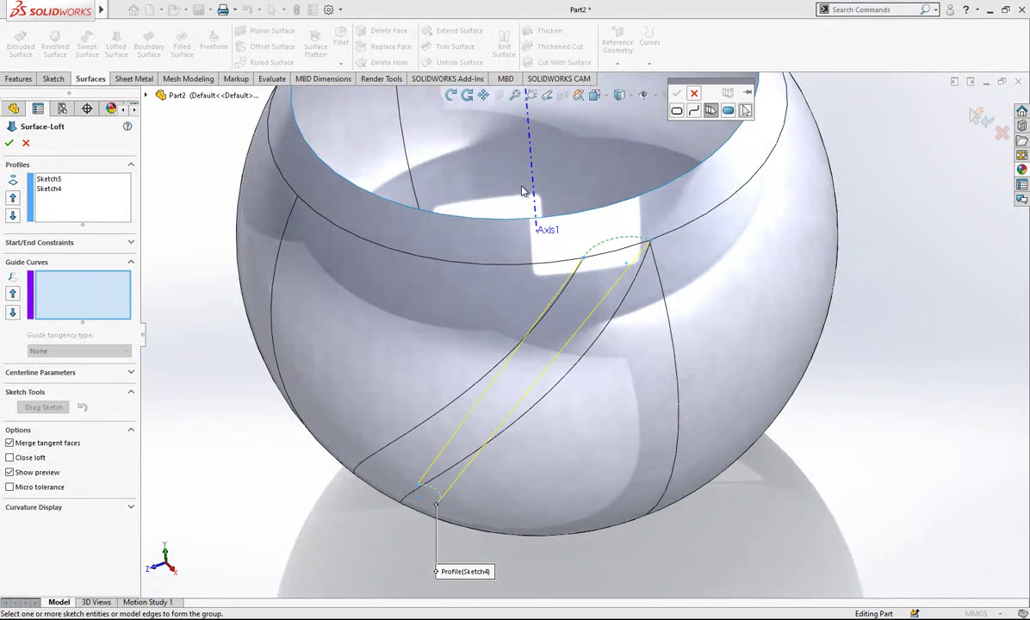
scroll(579, 274, "down", 1)
left_click(578, 274)
scroll(576, 278, "up", 1)
middle_click_drag(543, 339, 609, 254)
scroll(608, 302, "up", 3)
scroll(507, 427, "down", 3)
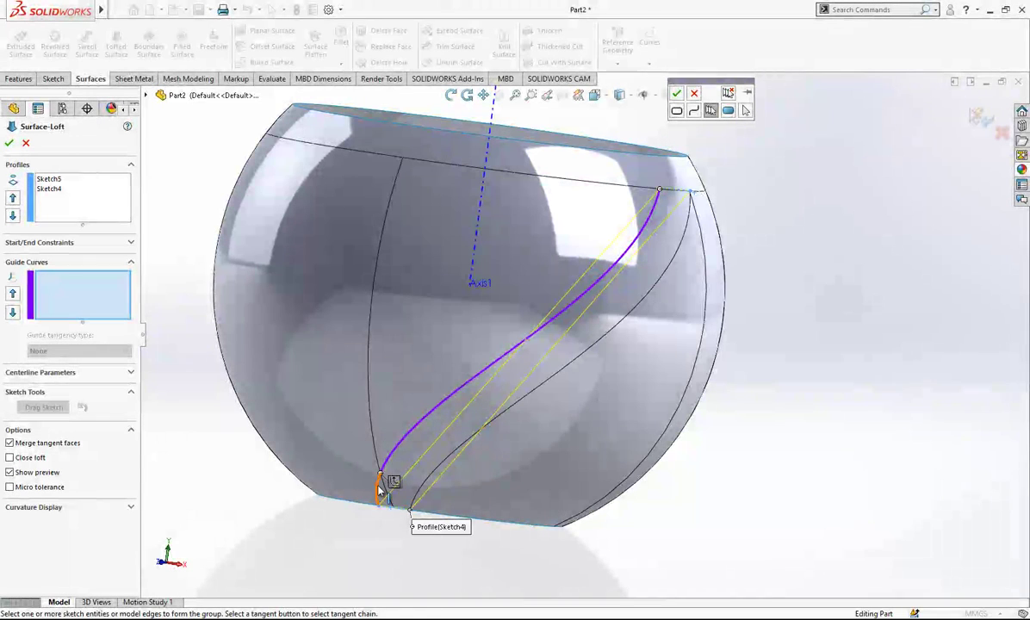
left_click(678, 92)
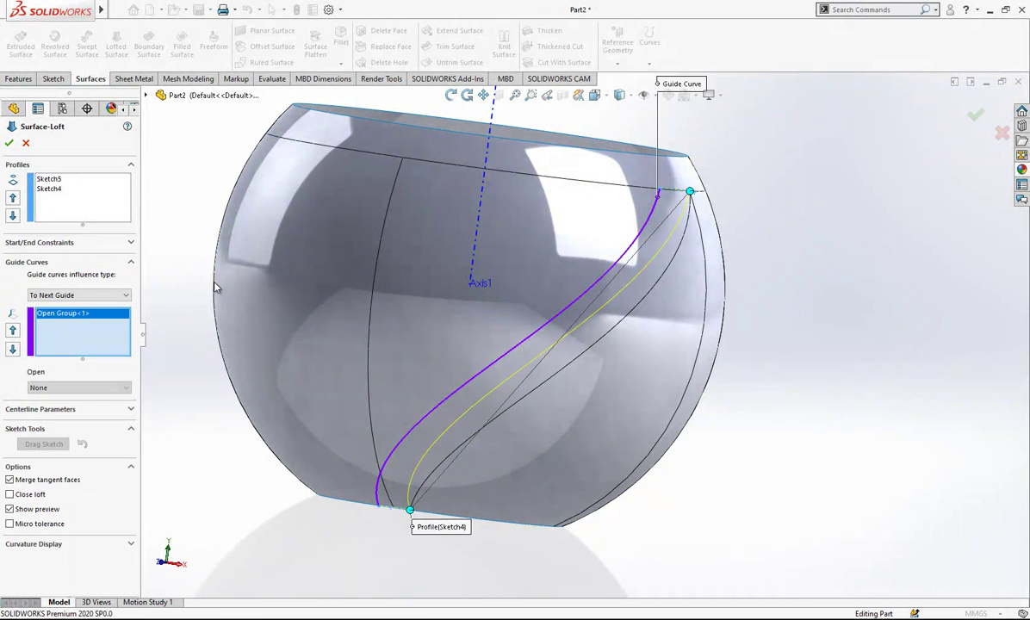
Add the other twisted split line as a second open-group guide curve and create the lofted surface
right_click(80, 348)
left_click(104, 369)
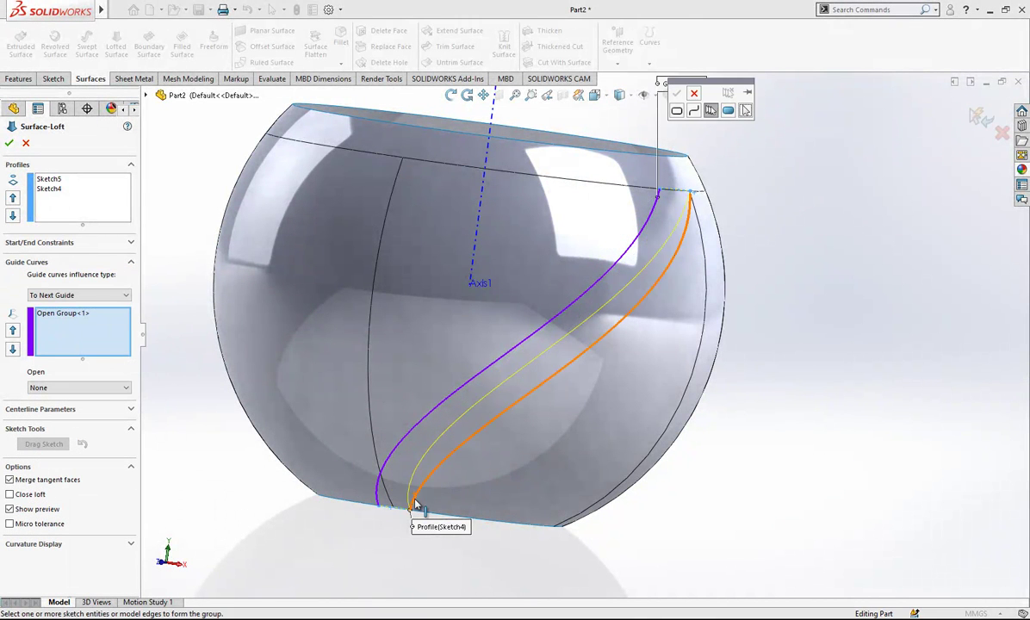
scroll(415, 504, "down", 4)
middle_click_drag(421, 497, 529, 391)
scroll(572, 238, "up", 8)
scroll(572, 238, "up", 2)
left_click(677, 96)
scroll(586, 336, "up", 8)
mouse_move(468, 405)
middle_mouse_down()
mouse_move(409, 473)
mouse_move(423, 574)
mouse_move(427, 517)
mouse_move(472, 383)
middle_mouse_up()
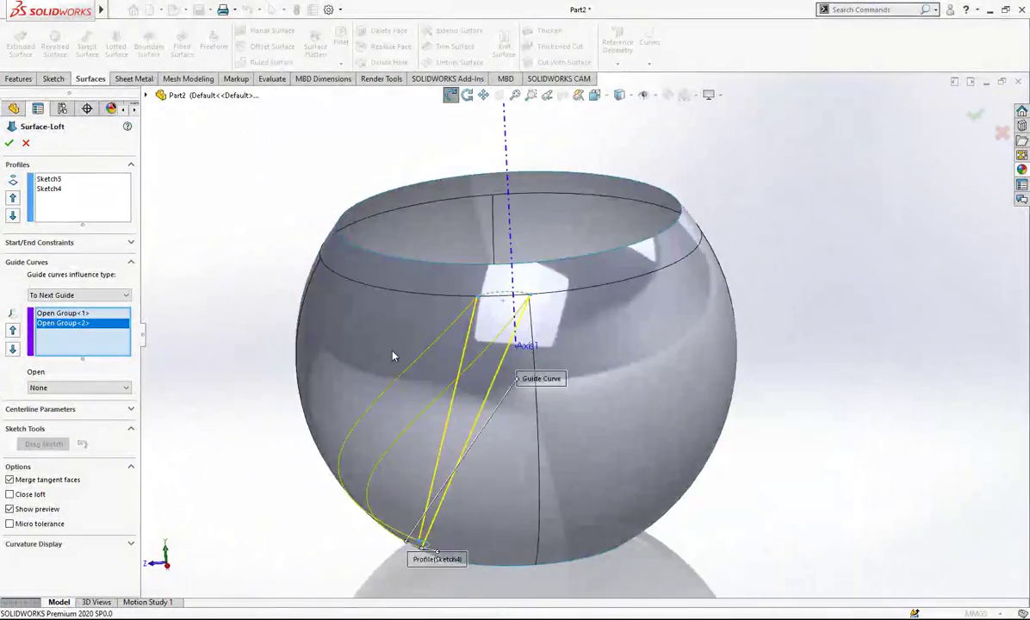
left_click(13, 143)
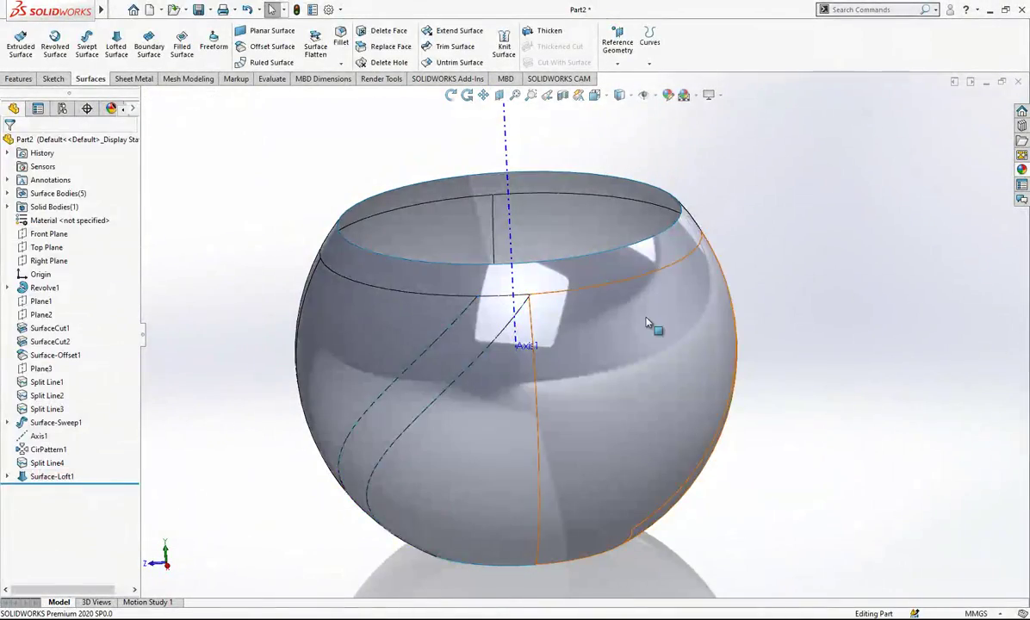
Hide the split spherical surface body and show the solid bowl body alongside the lofted flute surface
left_click(648, 322)
left_click(701, 282)
scroll(541, 412, "up", 2)
middle_click_drag(540, 413, 469, 441)
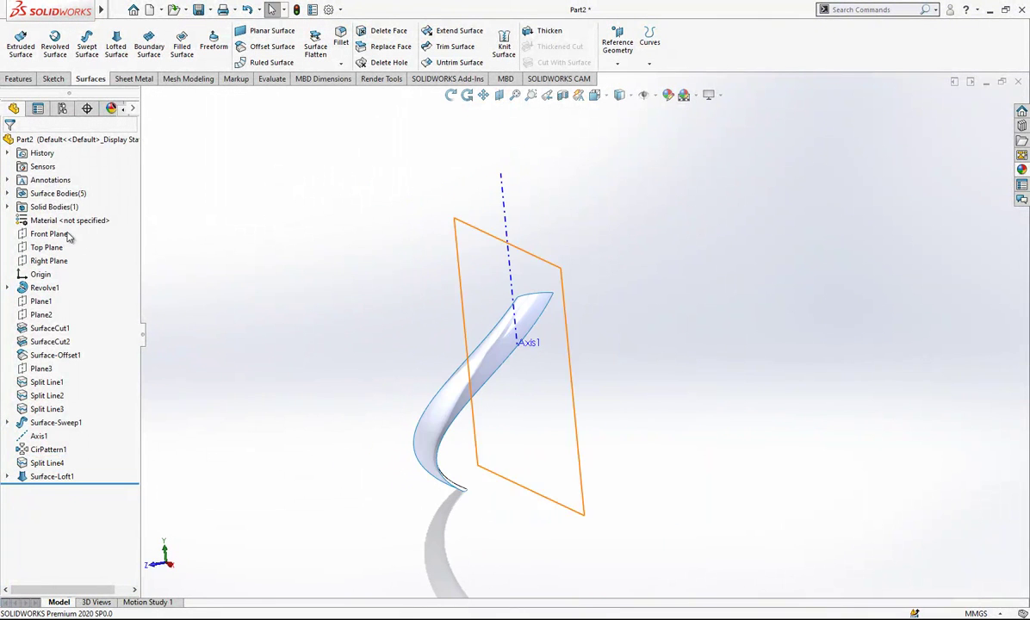
left_click(71, 187)
mouse_move(536, 321)
middle_mouse_down()
mouse_move(490, 414)
mouse_move(563, 286)
mouse_move(584, 219)
mouse_move(552, 302)
middle_mouse_up()
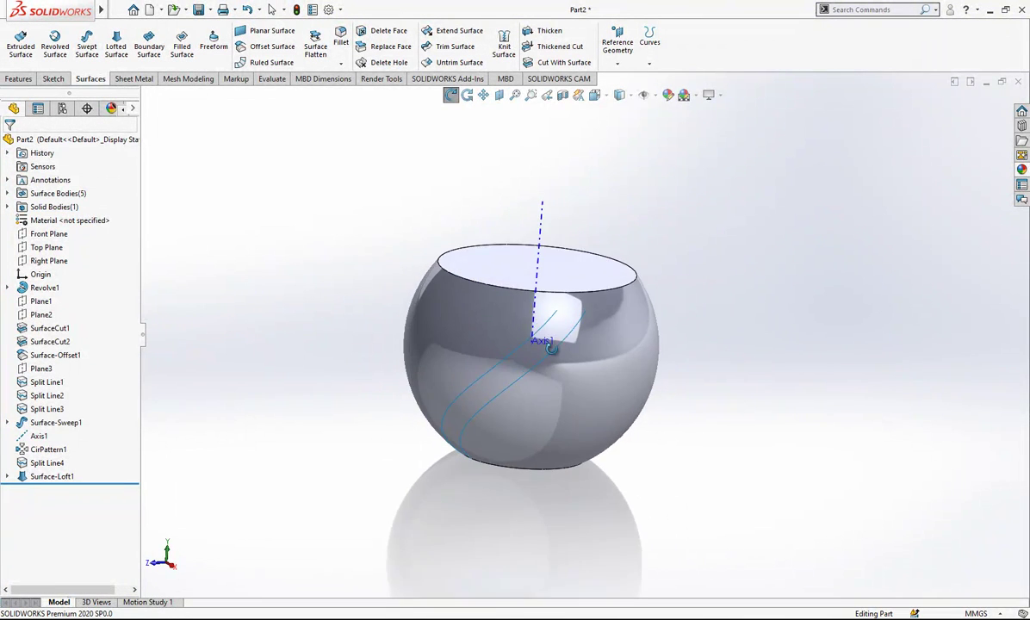
Orient the model to the Right view and hide the solid bowl body
scroll(594, 300, "down", 3)
scroll(595, 300, "up", 2)
middle_click_drag(658, 315, 622, 299)
scroll(627, 314, "up", 1)
scroll(622, 299, "down", 1)
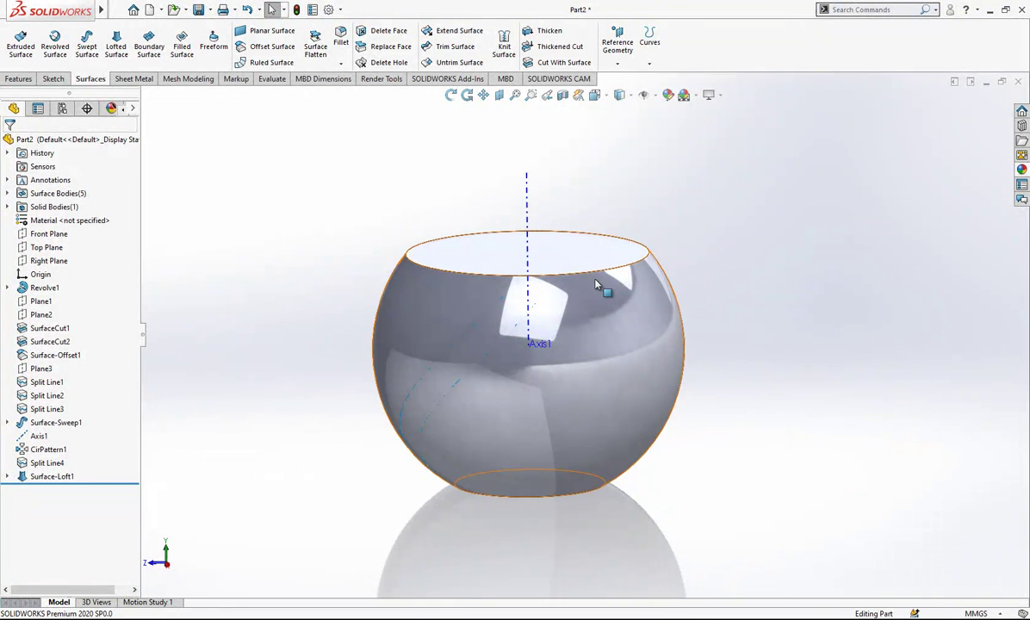
left_click(597, 97)
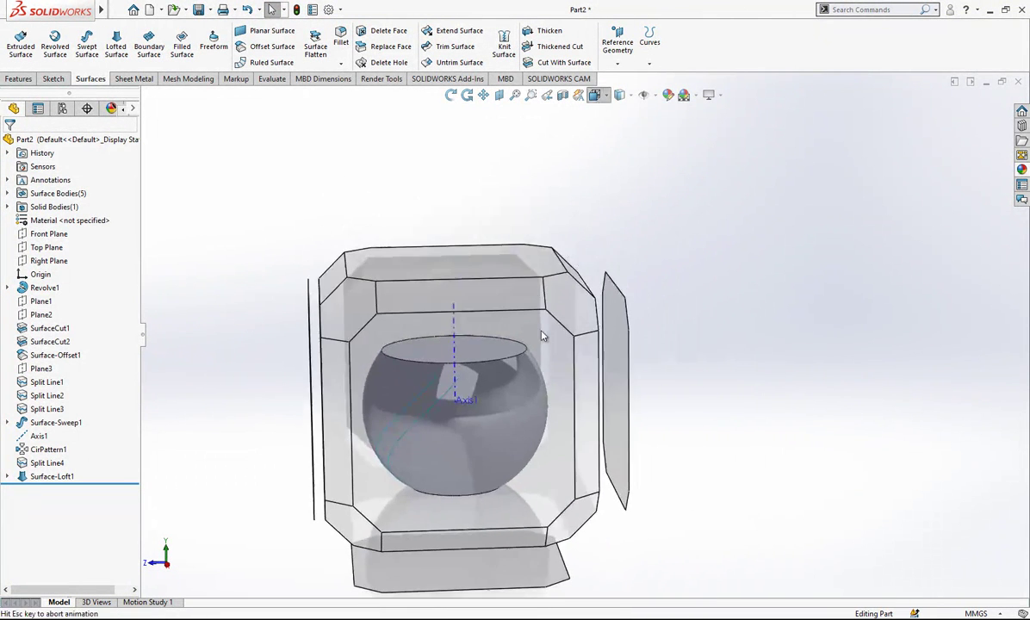
left_click(508, 321)
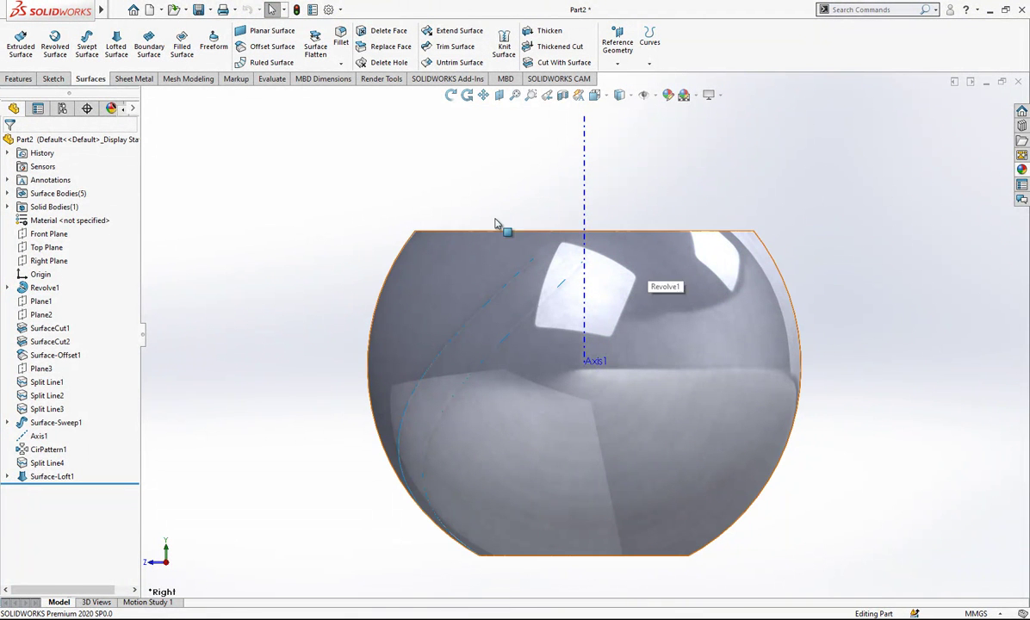
left_click(439, 265)
left_click(502, 222)
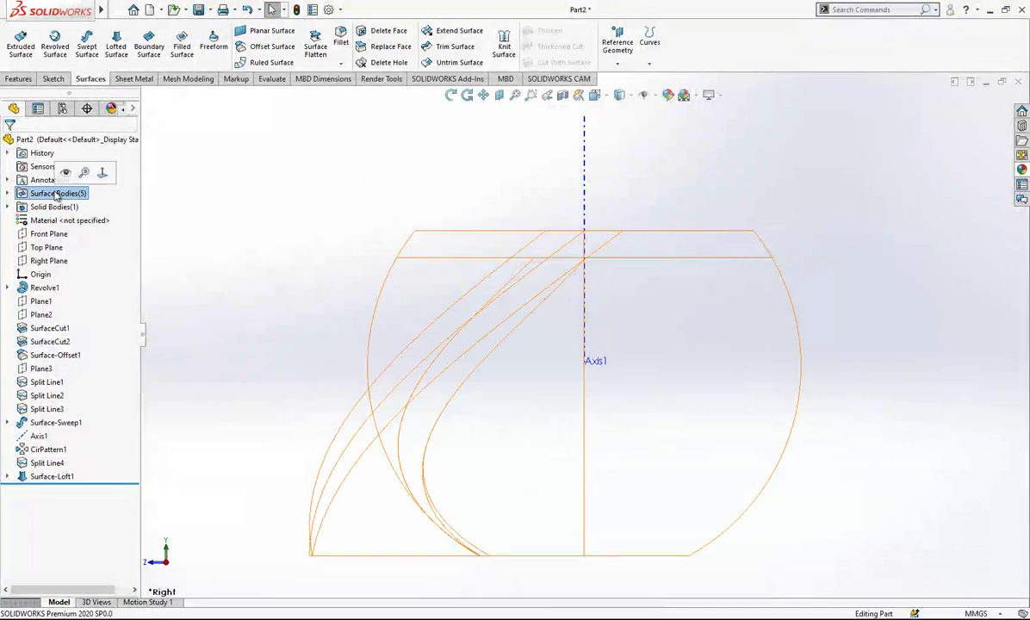
Show all surface bodies, then hide the twisted surfaces so the split sphere and lofted flute remain
left_click(66, 173)
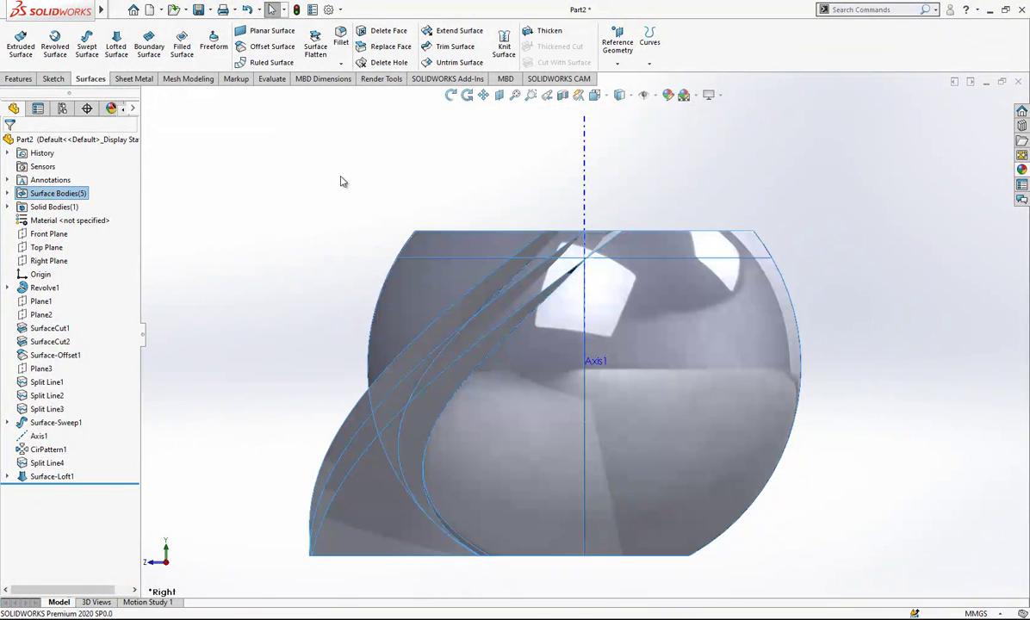
left_click(450, 386)
left_click(447, 278)
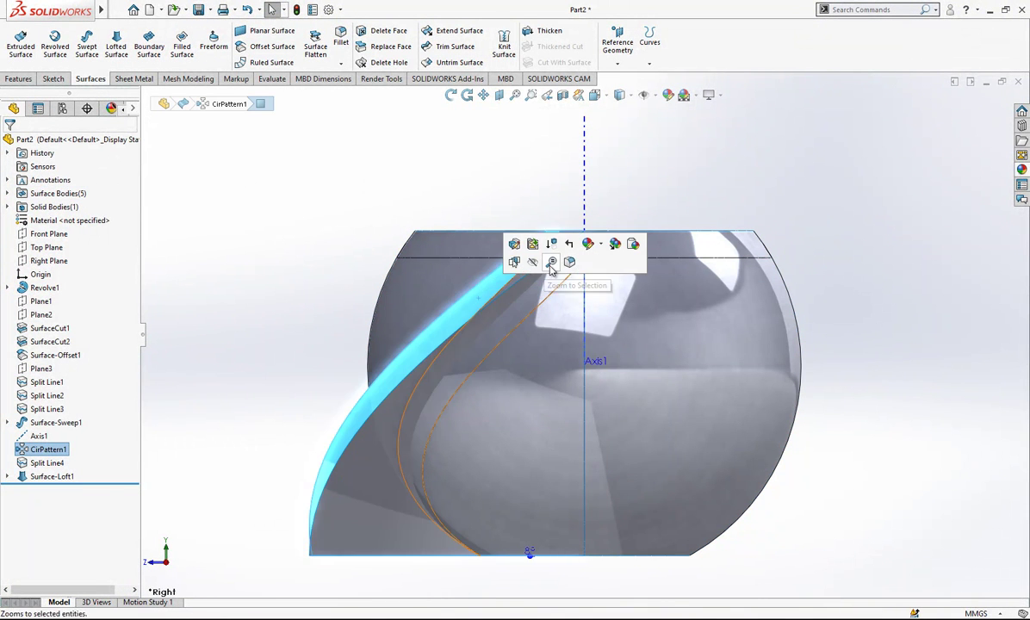
left_click(552, 265)
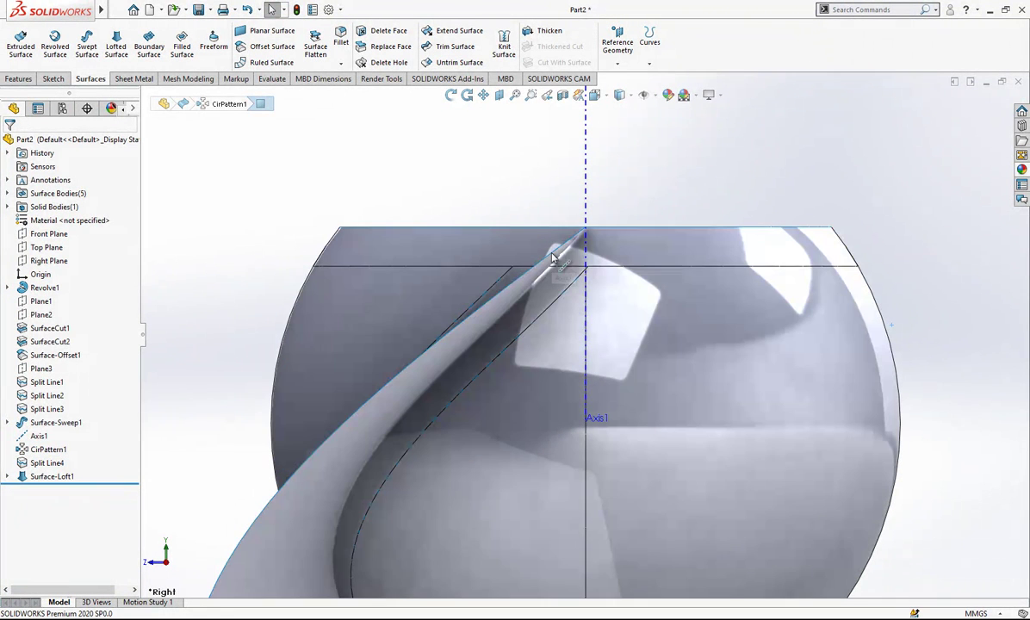
left_click(551, 259)
left_click(607, 223)
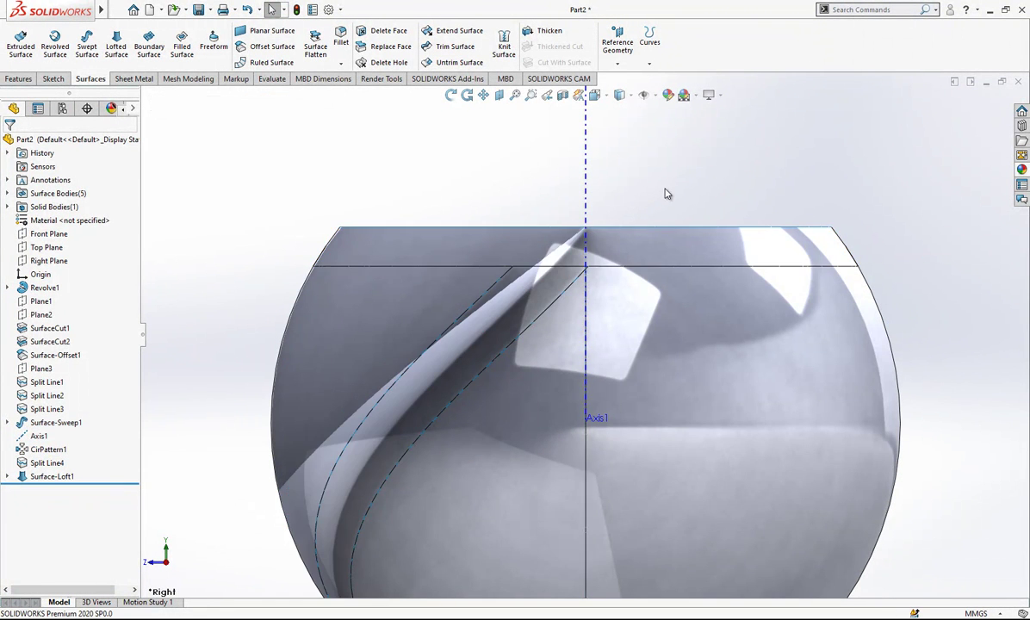
Start a sketch on the Right Plane and draw a spline joining the upper ends of the two twisted split lines
scroll(584, 335, "up", 3)
scroll(569, 327, "down", 4)
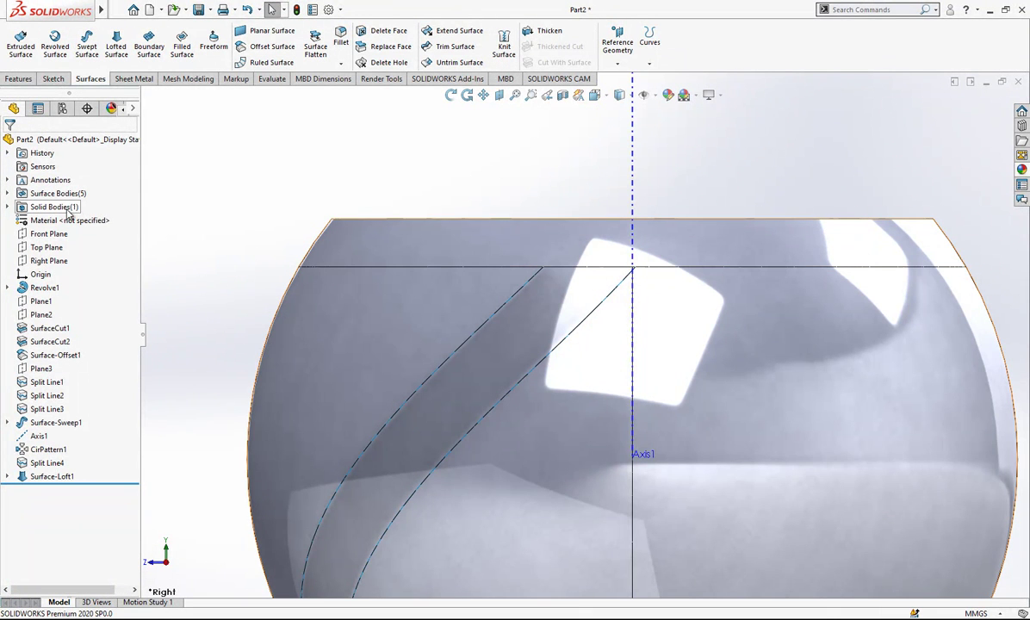
left_click(48, 260)
left_click(61, 240)
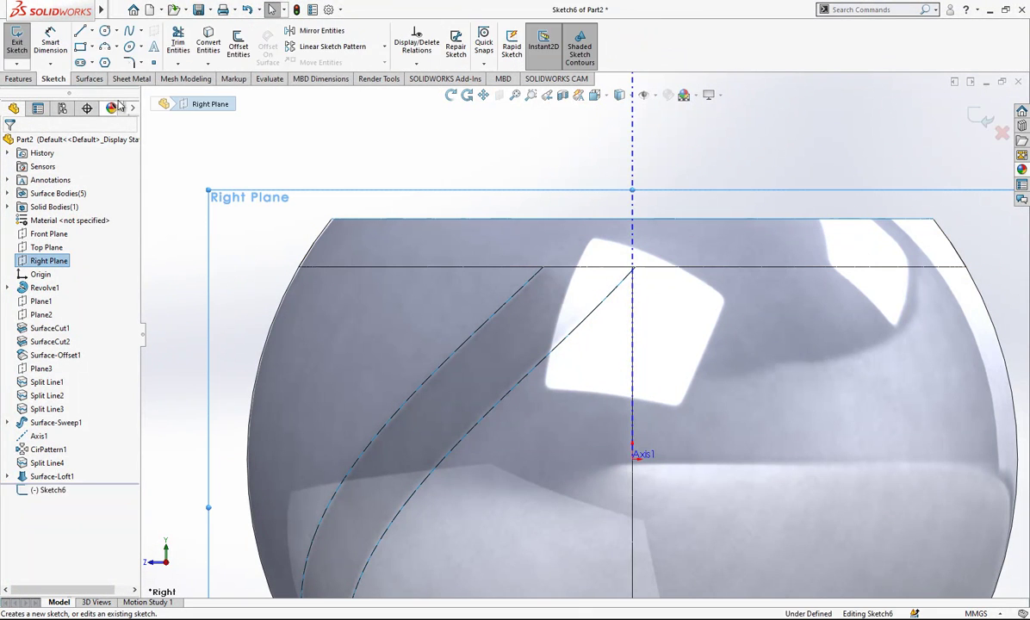
left_click(543, 270)
scroll(642, 271, "down", 3)
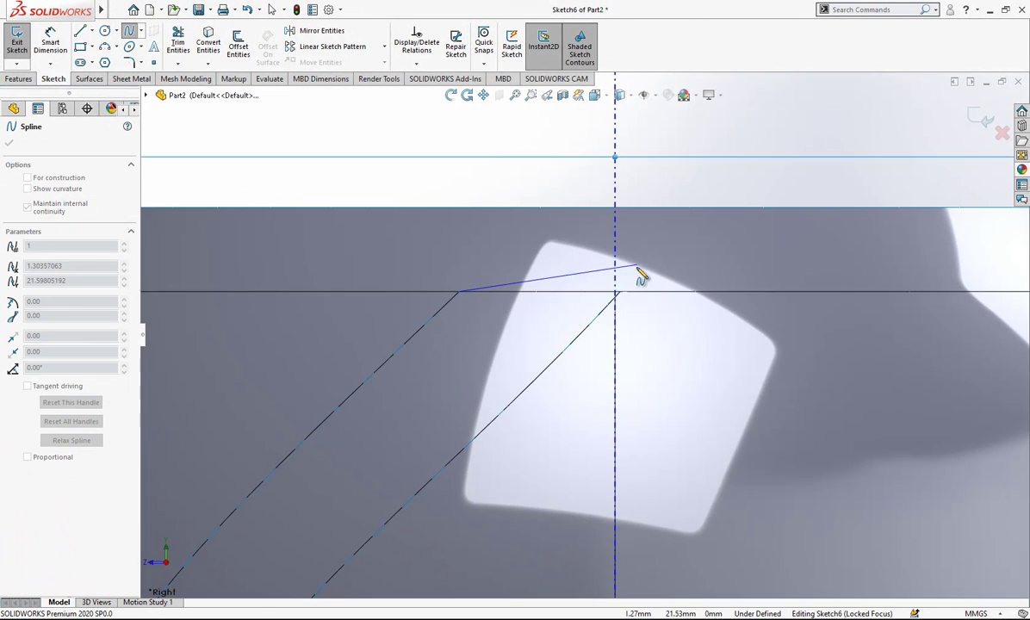
left_click(620, 291)
right_click(650, 244)
left_click(666, 258)
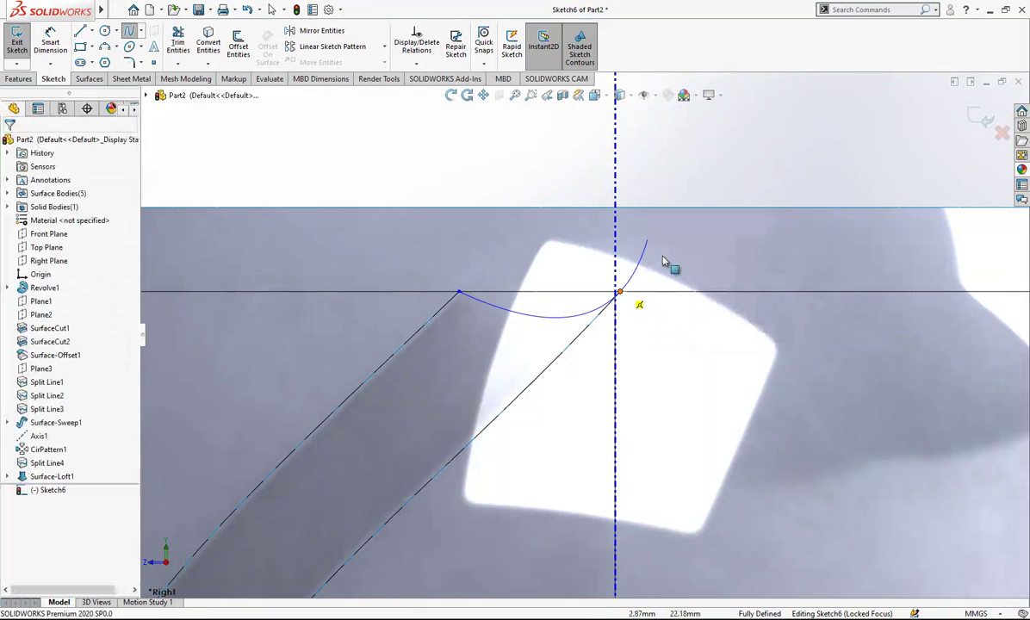
Bow the spline upward and make it tangent to the twisted split line nearest the axis
left_click(541, 294)
left_click_drag(529, 295, 660, 249)
left_click(601, 311)
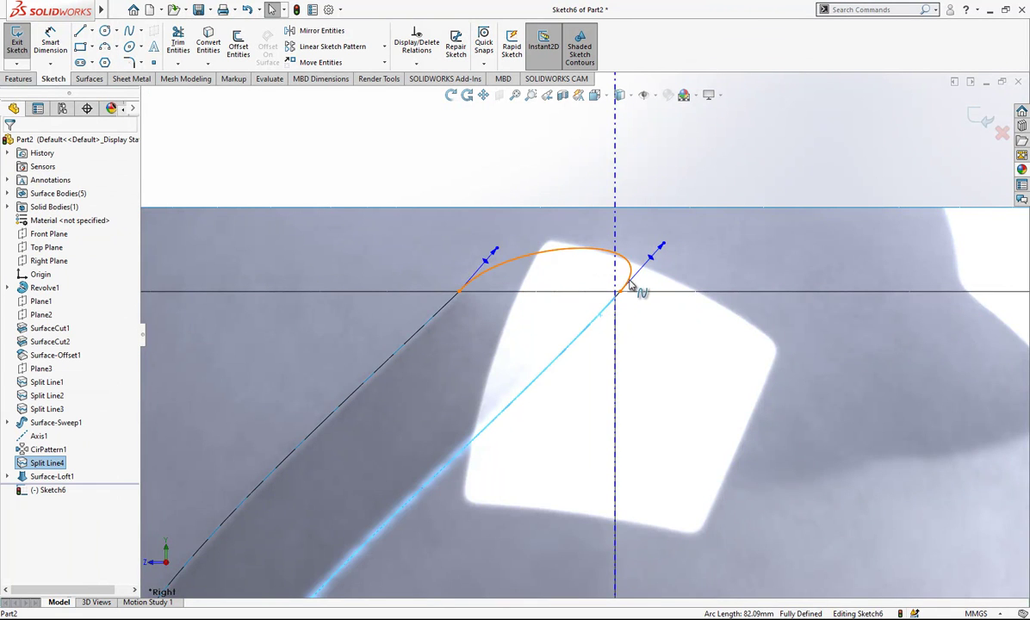
scroll(625, 297, "down", 3)
left_click(609, 306)
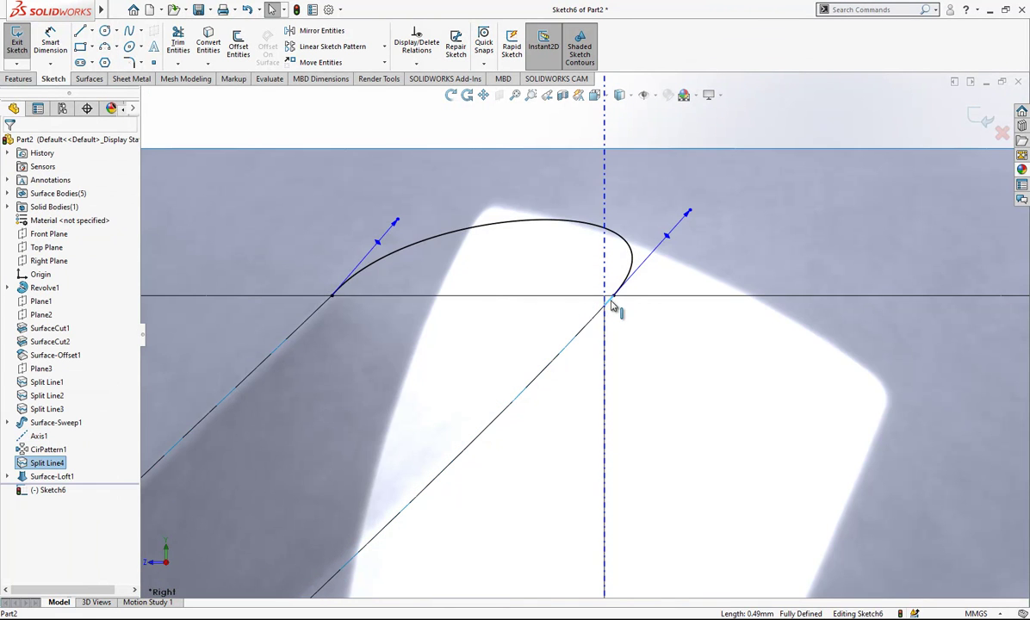
left_click(635, 283, "ctrl")
left_click(38, 341)
Add a tangent relation between the spline and the outer twisted split line, then try to reshape that end's handle
scroll(357, 322, "up", 2)
left_click(384, 336)
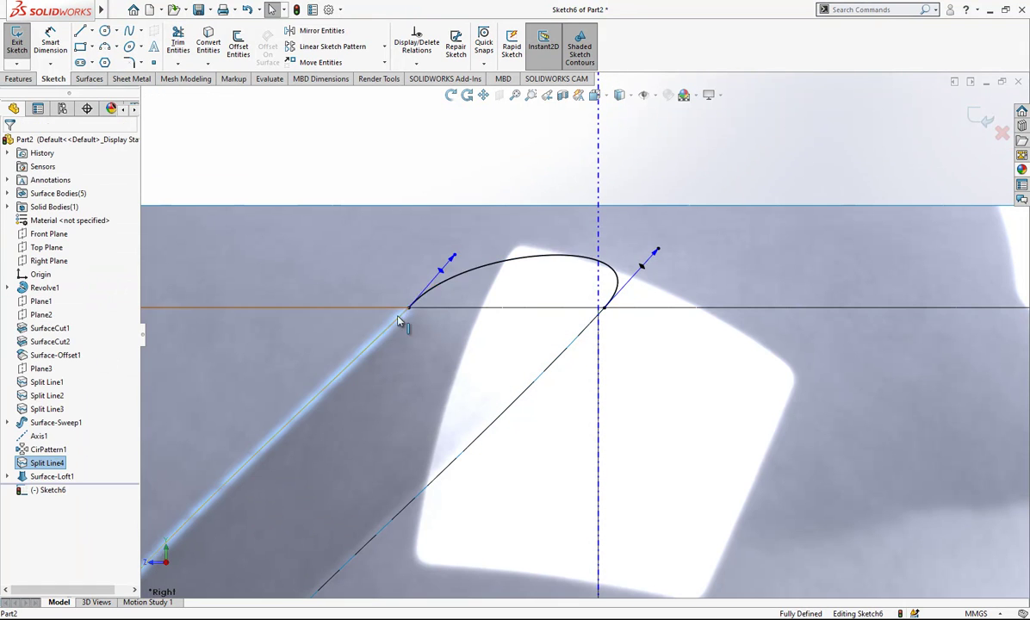
left_click(426, 297, "ctrl")
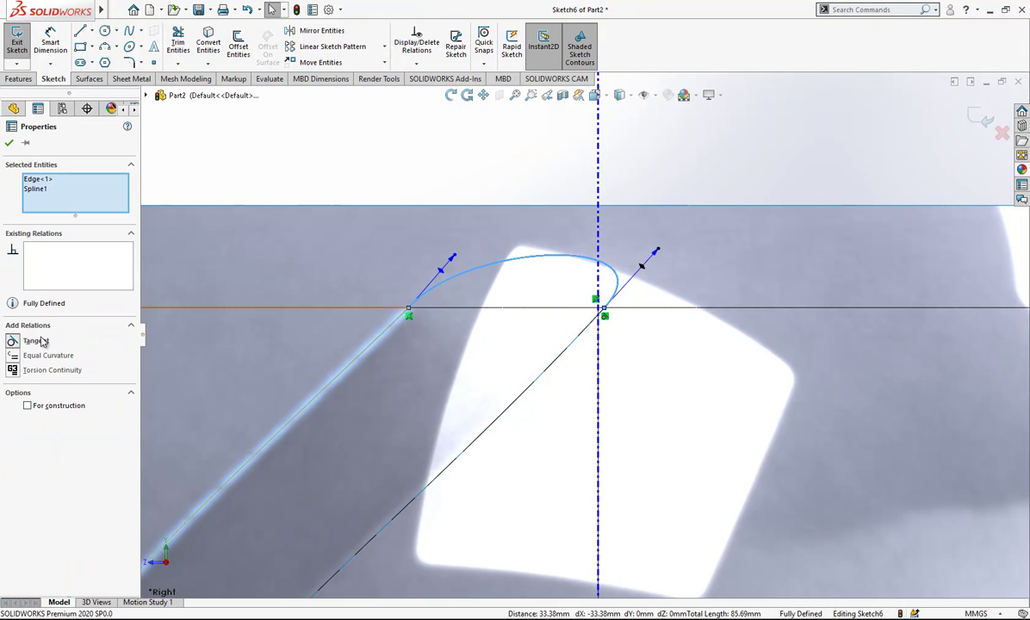
left_click(539, 217)
left_click_drag(463, 257, 424, 188)
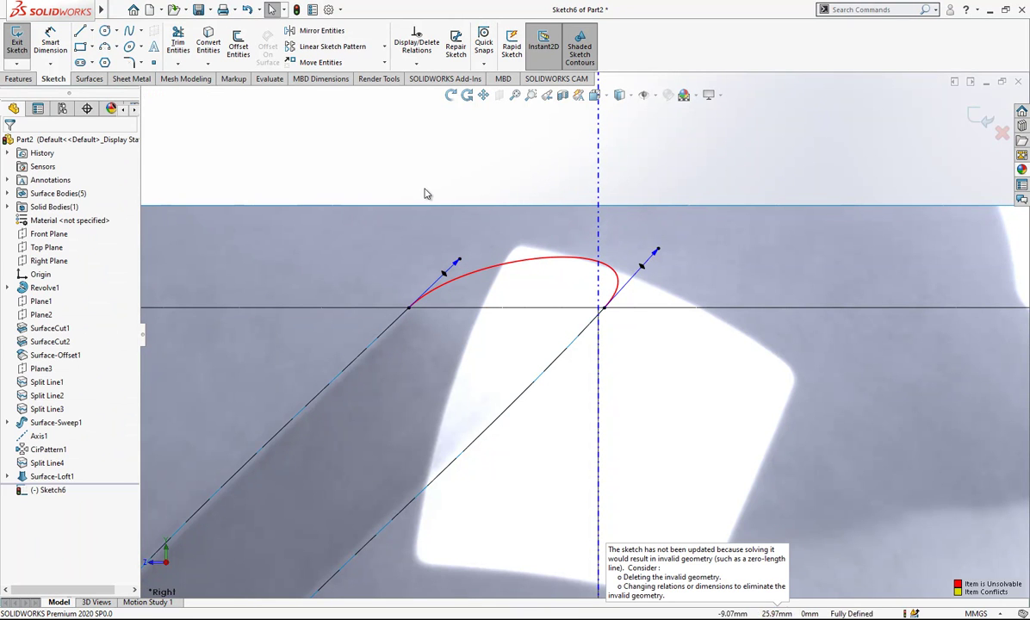
Finish the spline sketch and project it as a split line onto the band below the bowl's rim
scroll(619, 338, "up", 3)
middle_click_drag(590, 374, 615, 456)
scroll(615, 456, "up", 3)
middle_click_drag(593, 368, 594, 276)
scroll(518, 271, "down", 2)
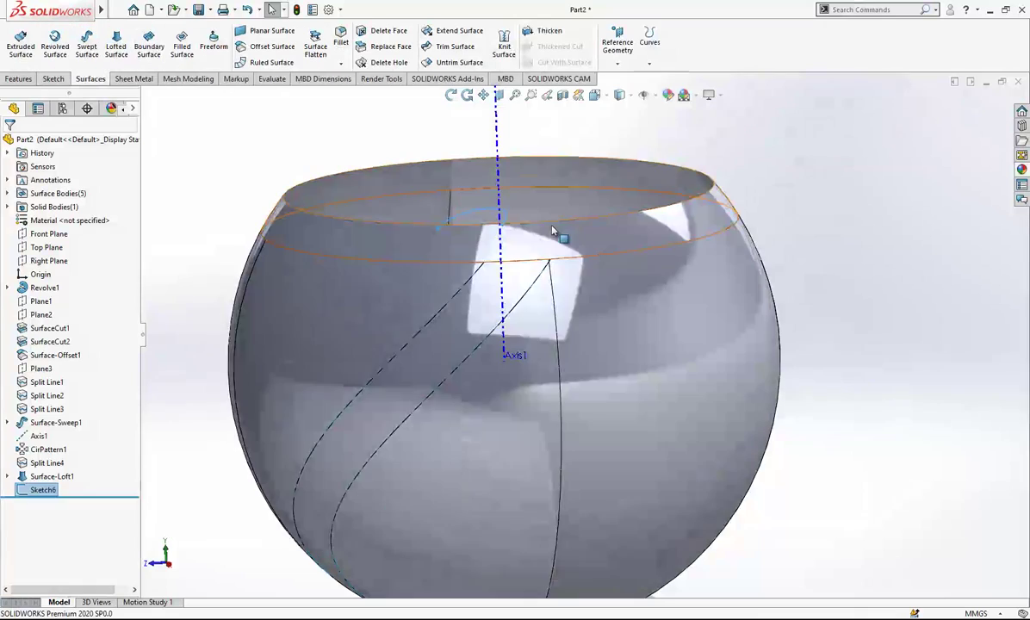
scroll(554, 241, "up", 1)
mouse_move(554, 251)
middle_mouse_down()
mouse_move(522, 349)
mouse_move(493, 313)
middle_mouse_up()
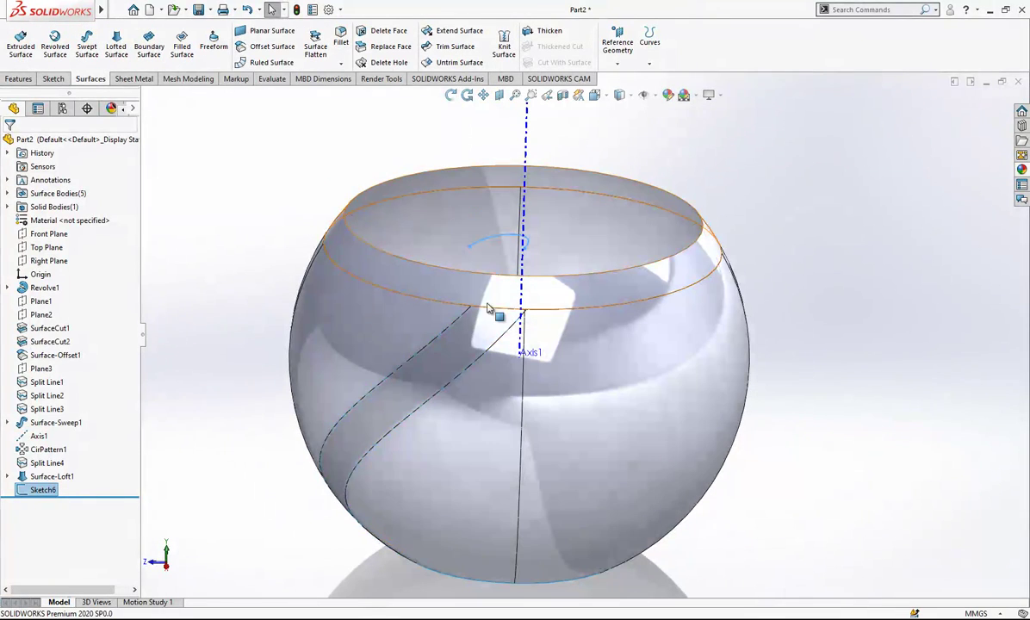
left_click(650, 41)
left_click(668, 80)
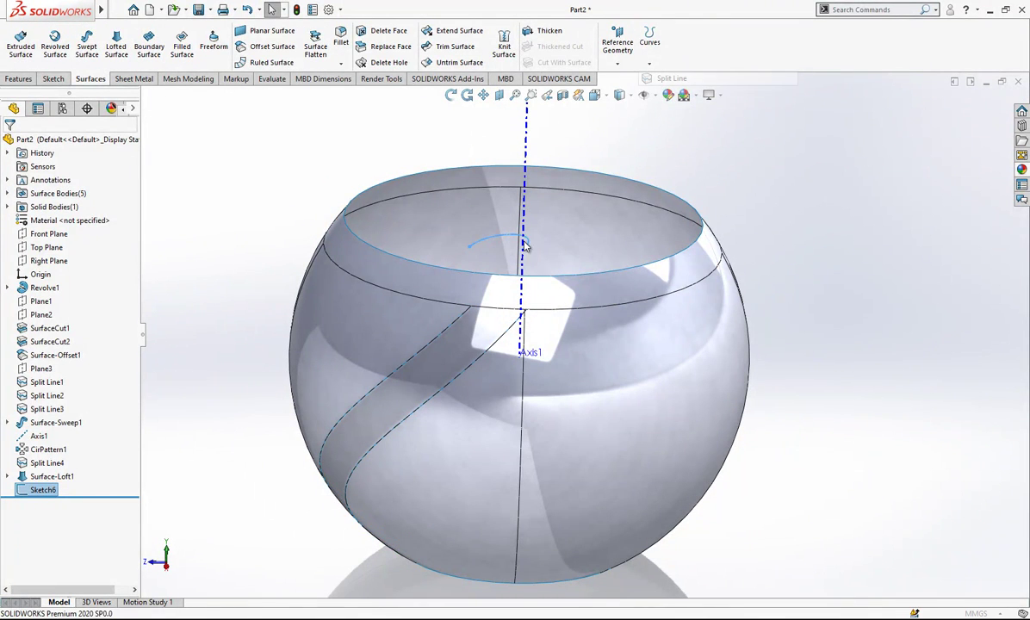
left_click(479, 297)
right_click(504, 303)
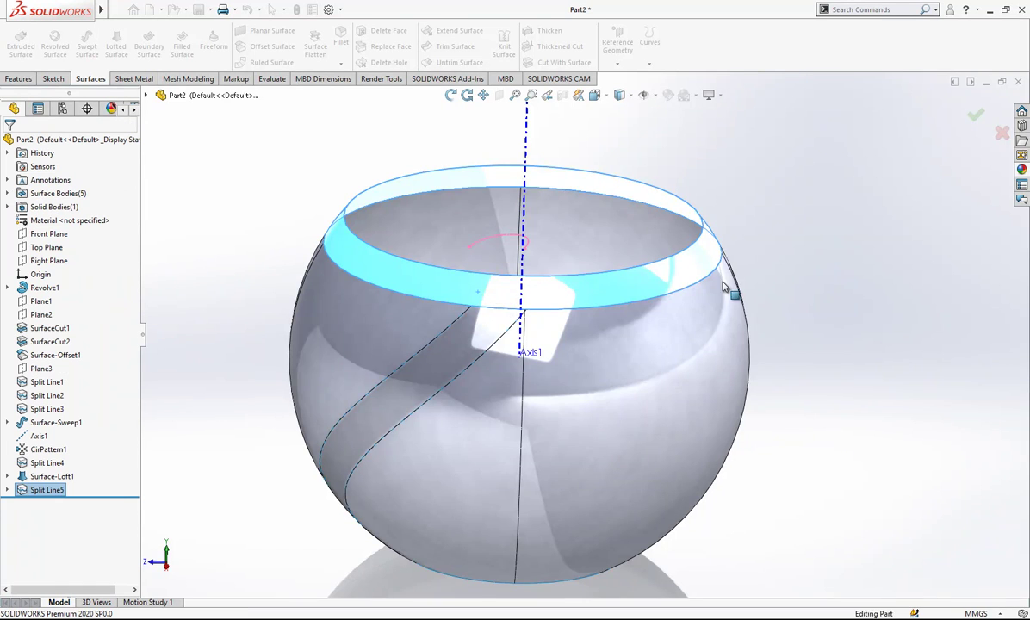
middle_click_drag(553, 299, 569, 321)
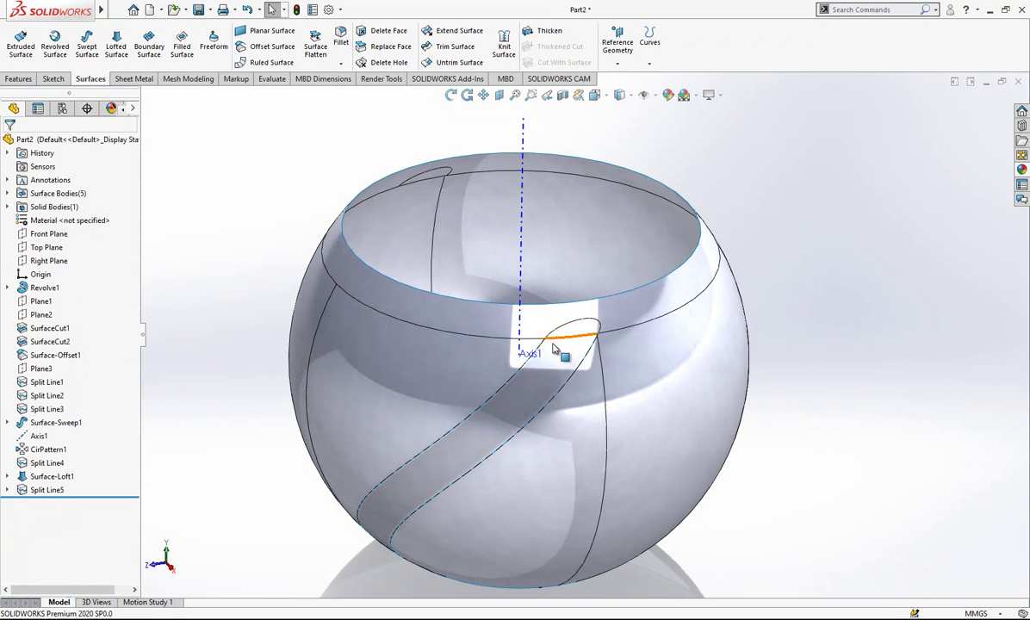
Hide the split spherical surface body and inspect the edges of the lofted flute surface
scroll(589, 324, "up", 2)
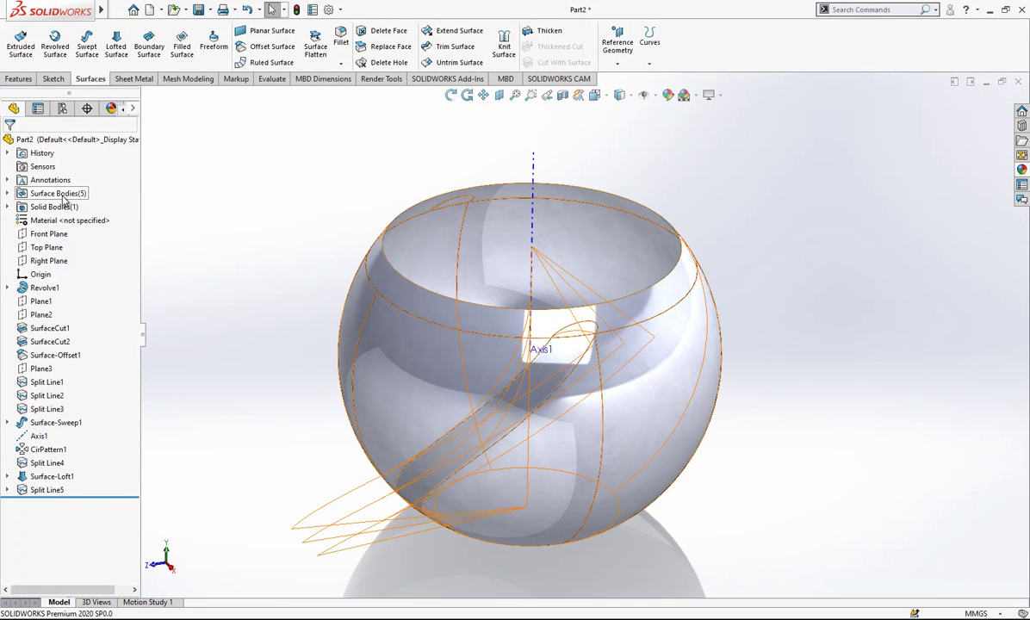
left_click(539, 332)
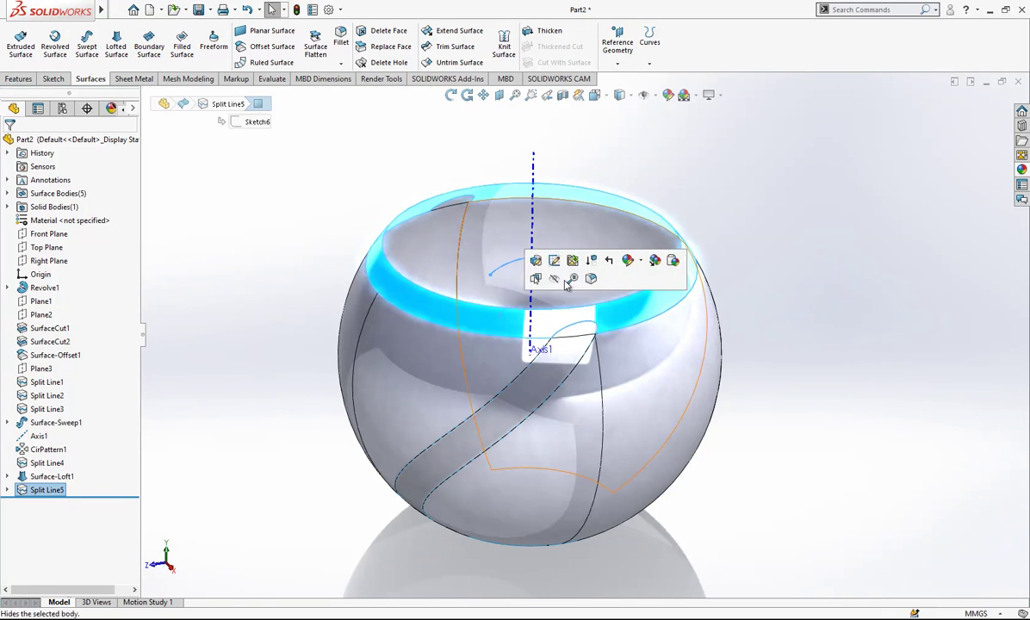
left_click(559, 283)
middle_click_drag(541, 333, 510, 323)
left_click(576, 329)
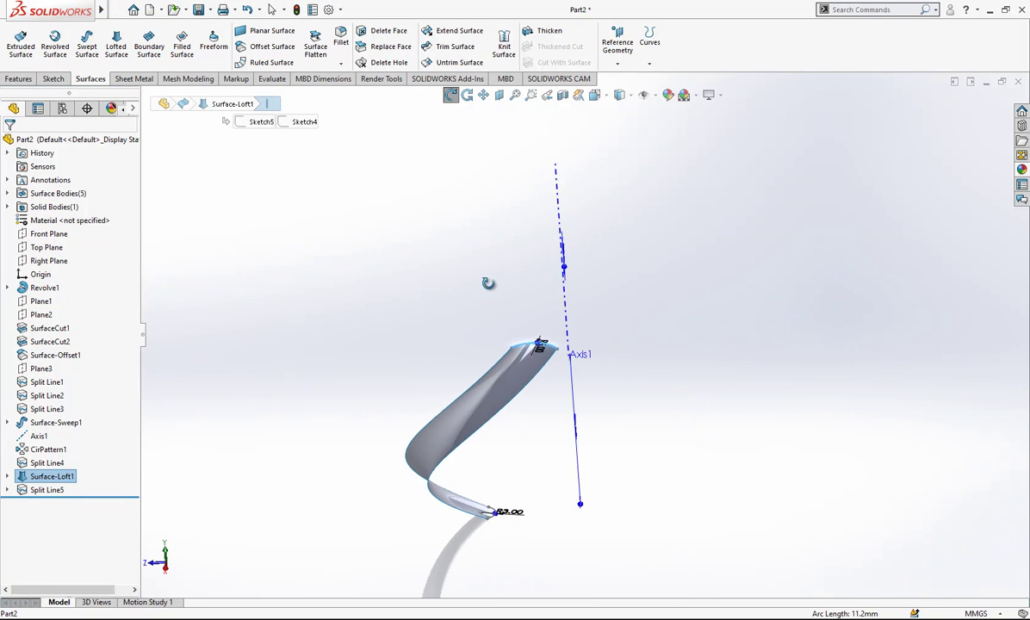
left_click(498, 312)
Show the solid bowl body to compare it with the lofted flute, and hide it again
left_click(64, 207)
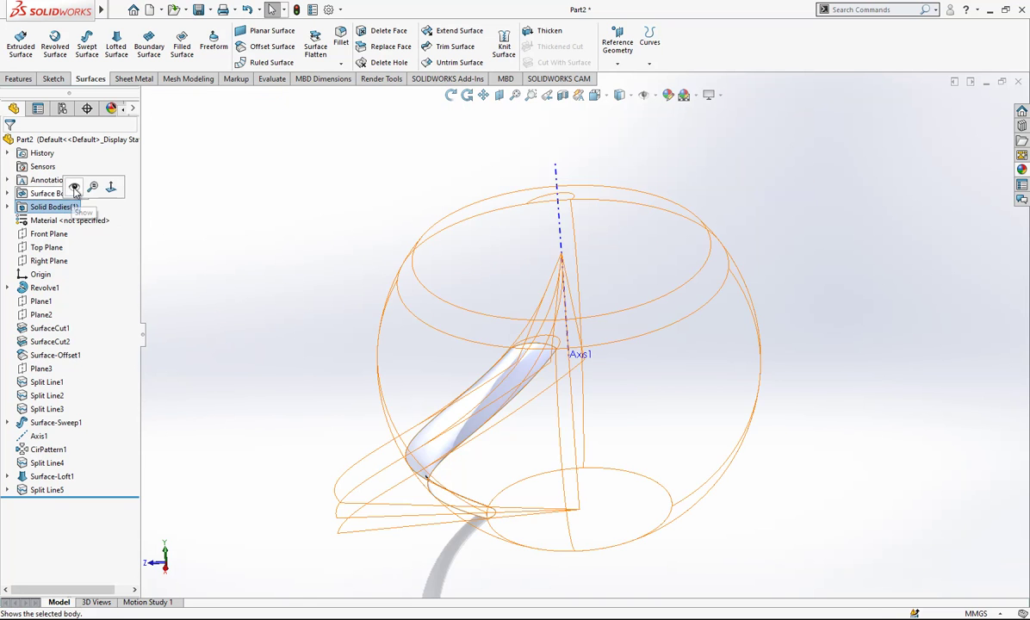
left_click(74, 189)
scroll(519, 359, "down", 1)
left_click(576, 353)
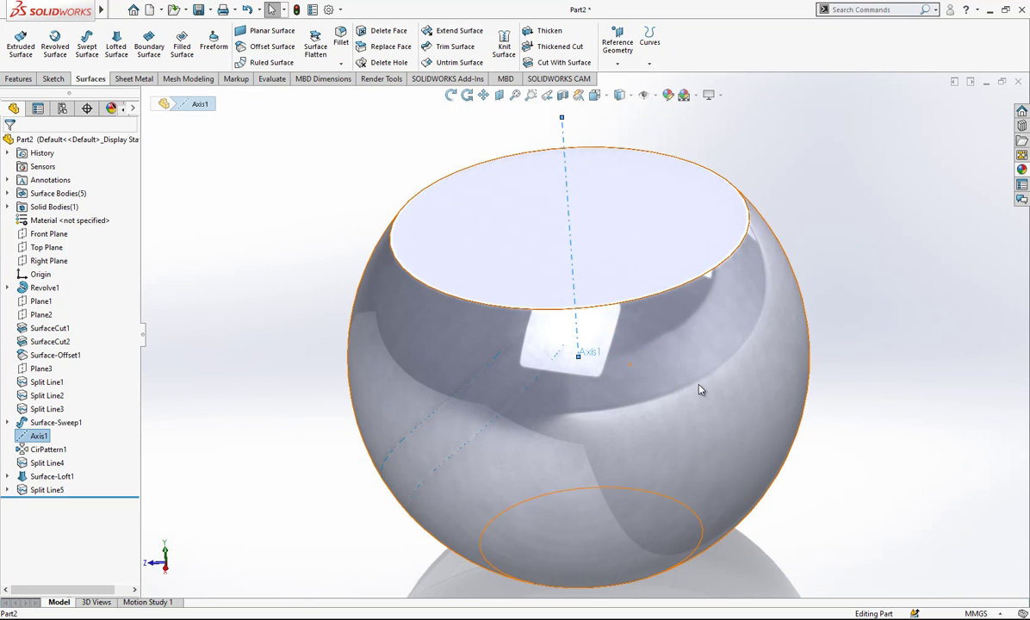
left_click(700, 389)
left_click(728, 331)
Extend both long edges of the lofted flute surface by 1 mm using the Same surface extension type
left_click(508, 339)
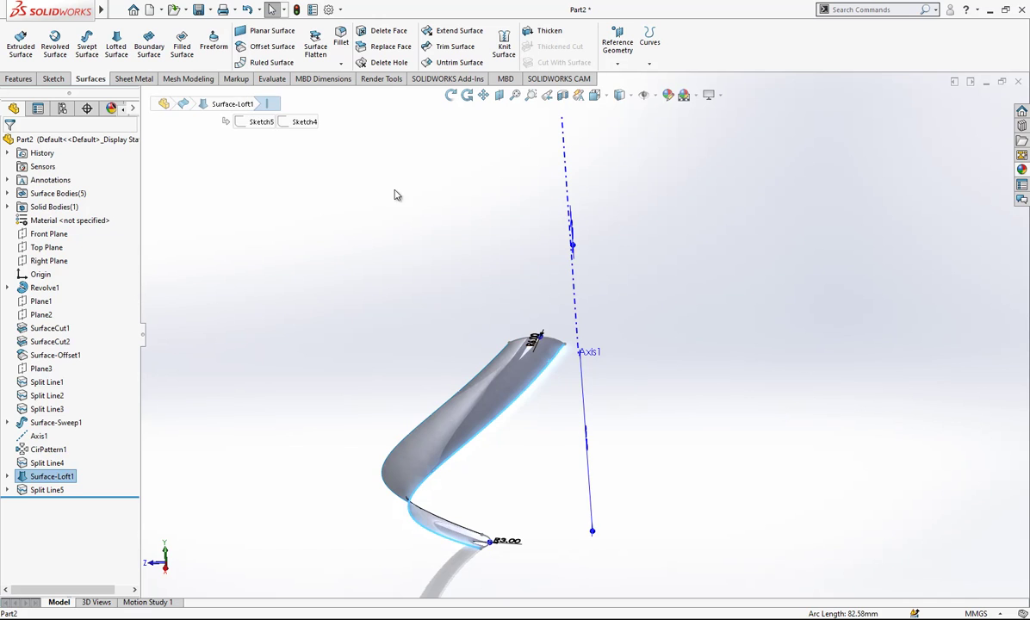
left_click(454, 31)
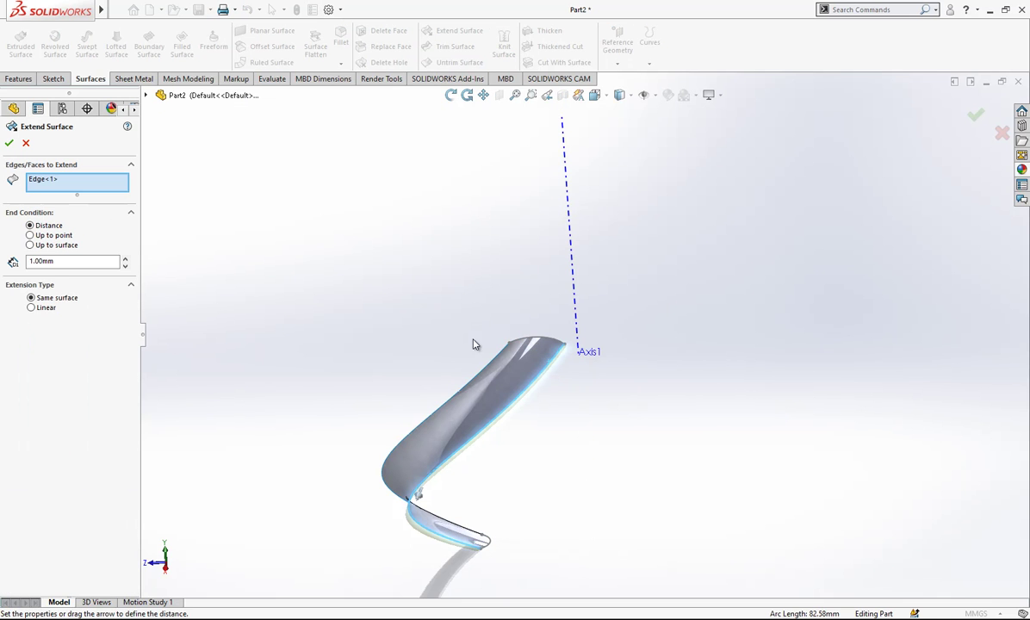
left_click(477, 385)
middle_click_drag(483, 386, 456, 401)
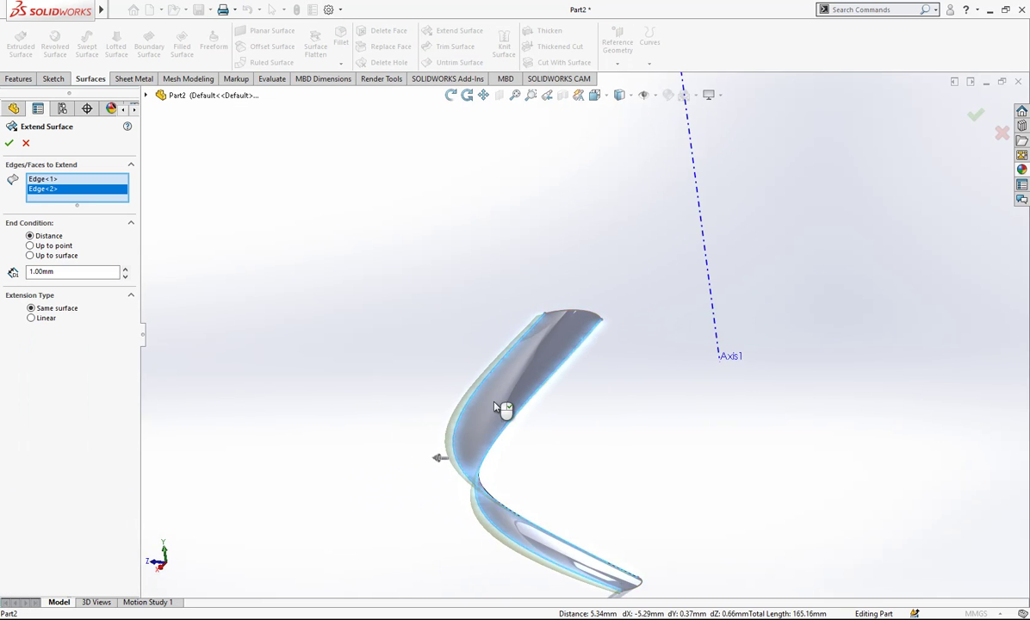
key("Return")
Show the solid bowl to check that the extended flute edges protrude through it, and hide it again
middle_click_drag(572, 317, 555, 356)
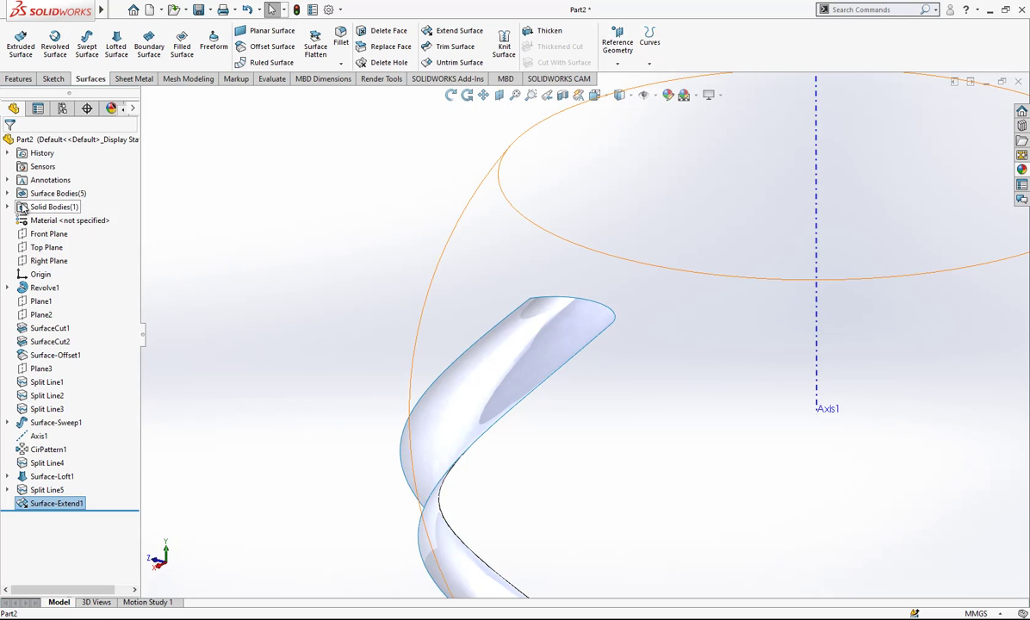
left_click(67, 188)
middle_click_drag(483, 288, 628, 351)
left_click(628, 351)
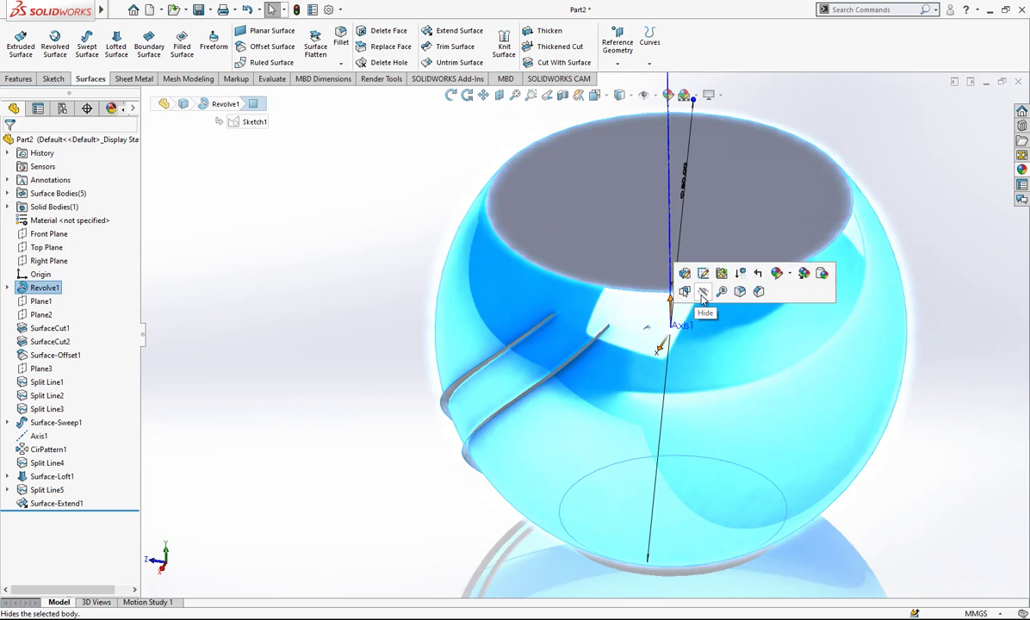
left_click(681, 290)
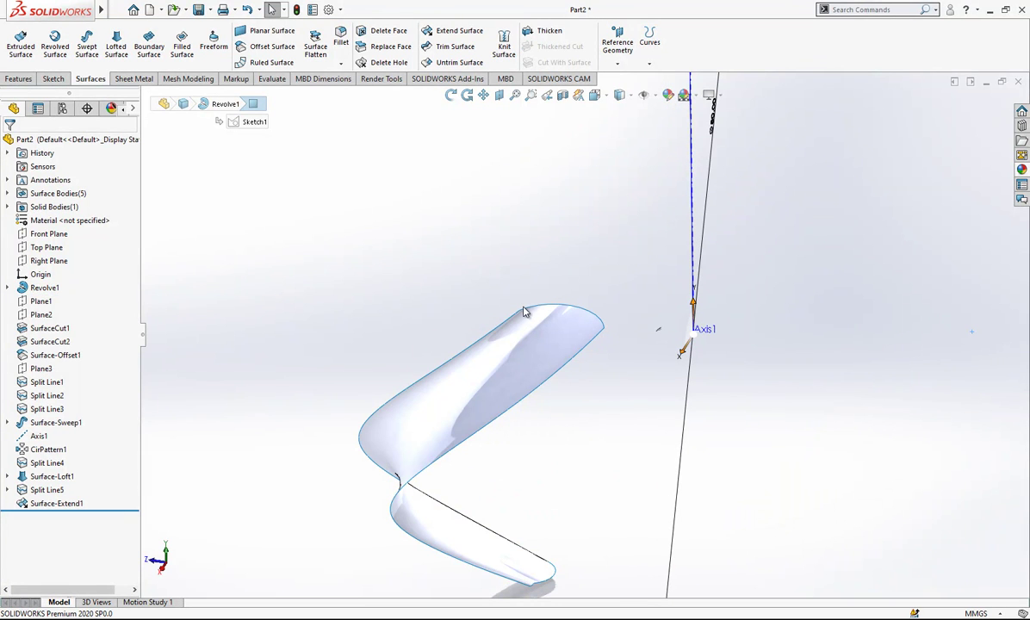
Start a sketch on Plane3 and convert the flute's upper end edges, including the extended portions, into sketch entities
left_click(40, 368)
middle_click_drag(595, 310, 285, 350)
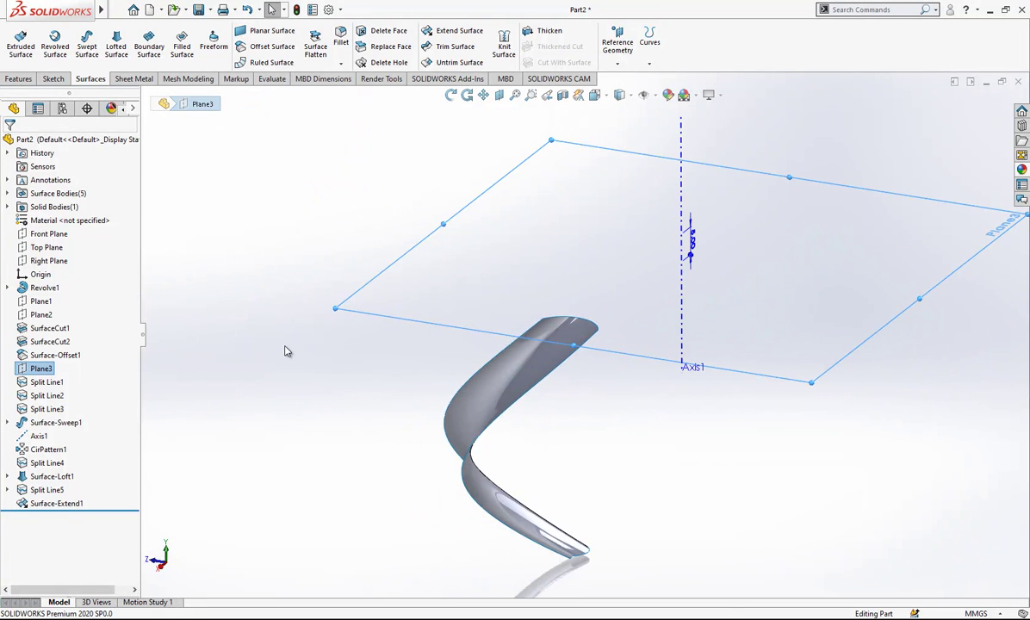
right_click(45, 371)
left_click(56, 330)
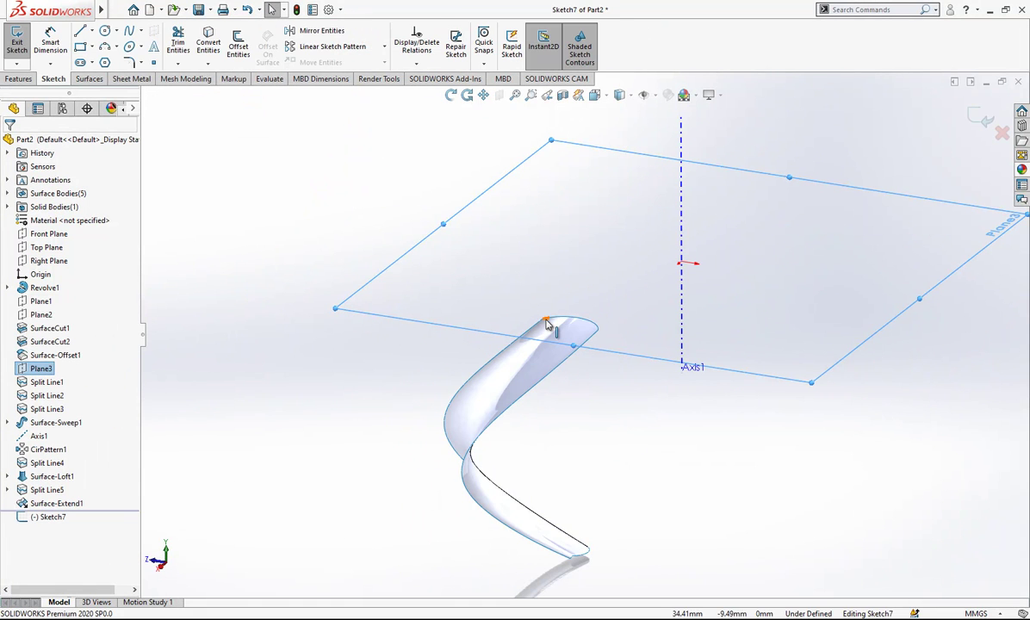
scroll(548, 324, "down", 5)
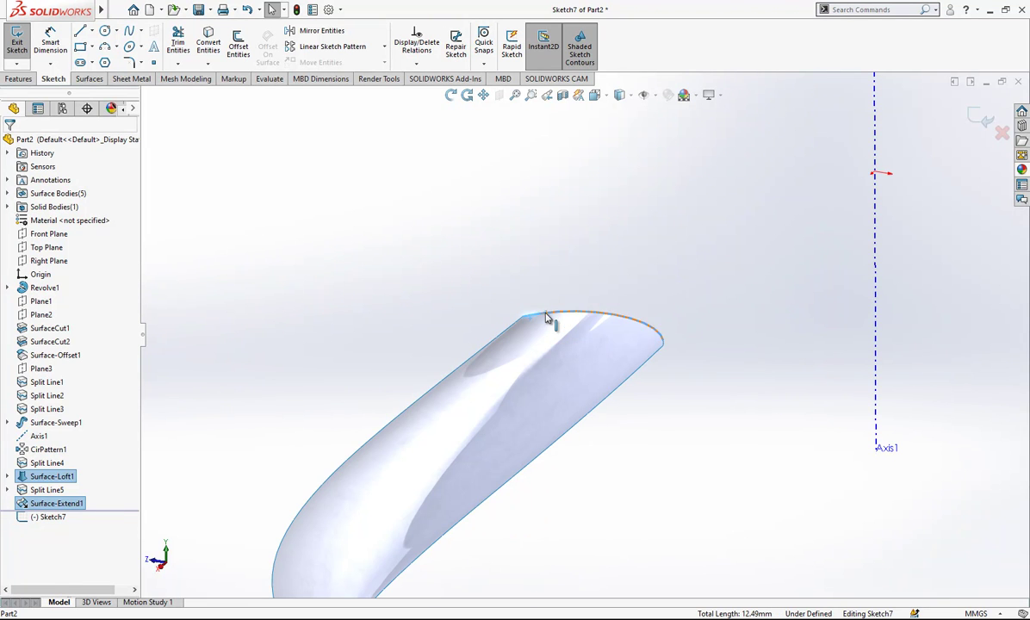
left_click(207, 43)
scroll(631, 291, "down", 3)
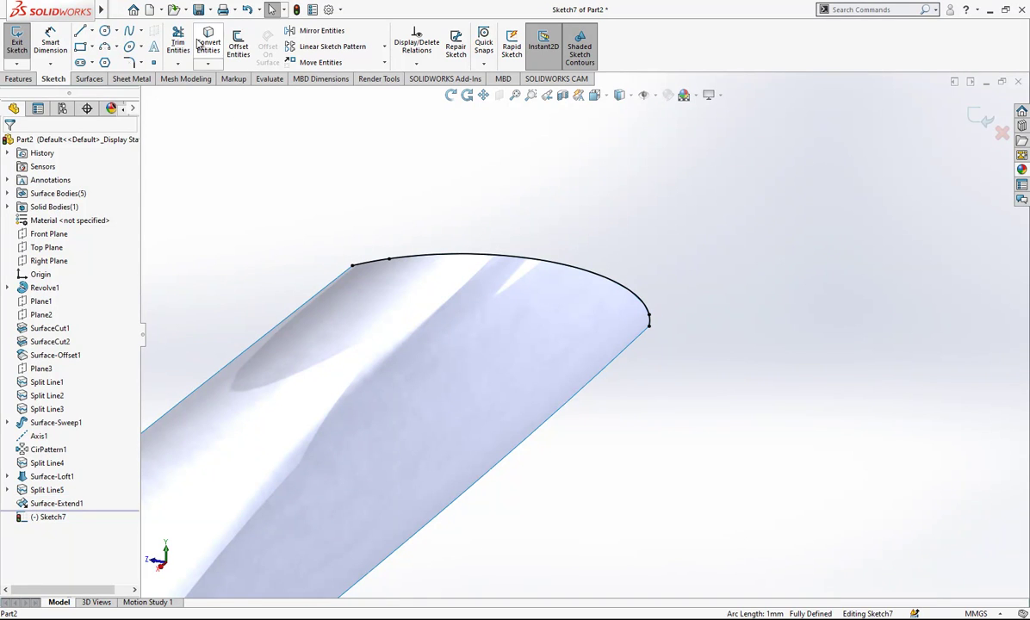
Close the converted profile with a straight line between its endpoints and fill it with a planar surface
left_click(80, 31)
left_click(353, 265)
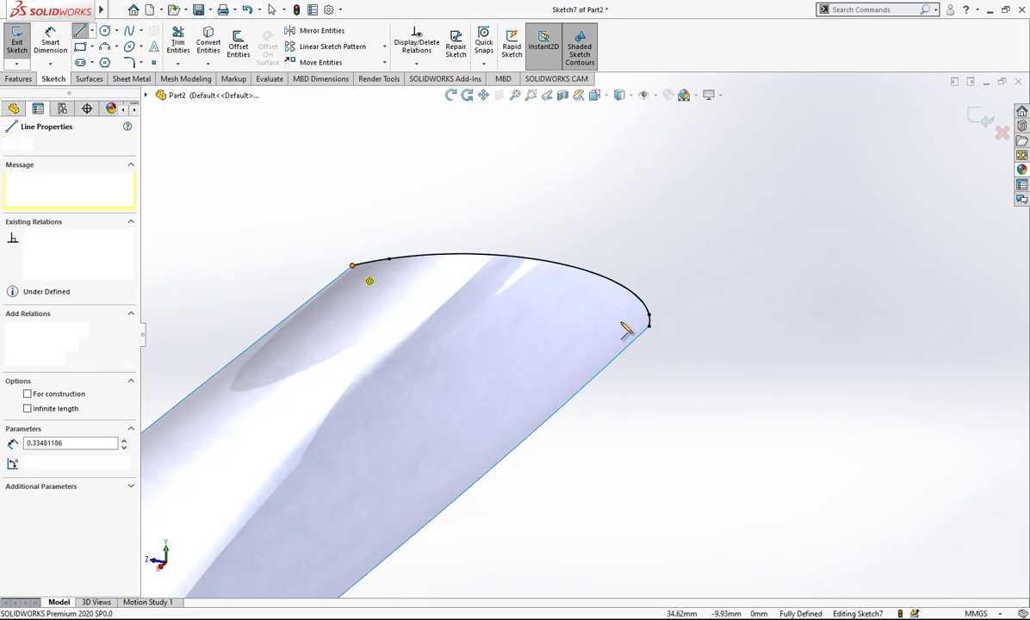
left_click(651, 329)
scroll(681, 310, "up", 2)
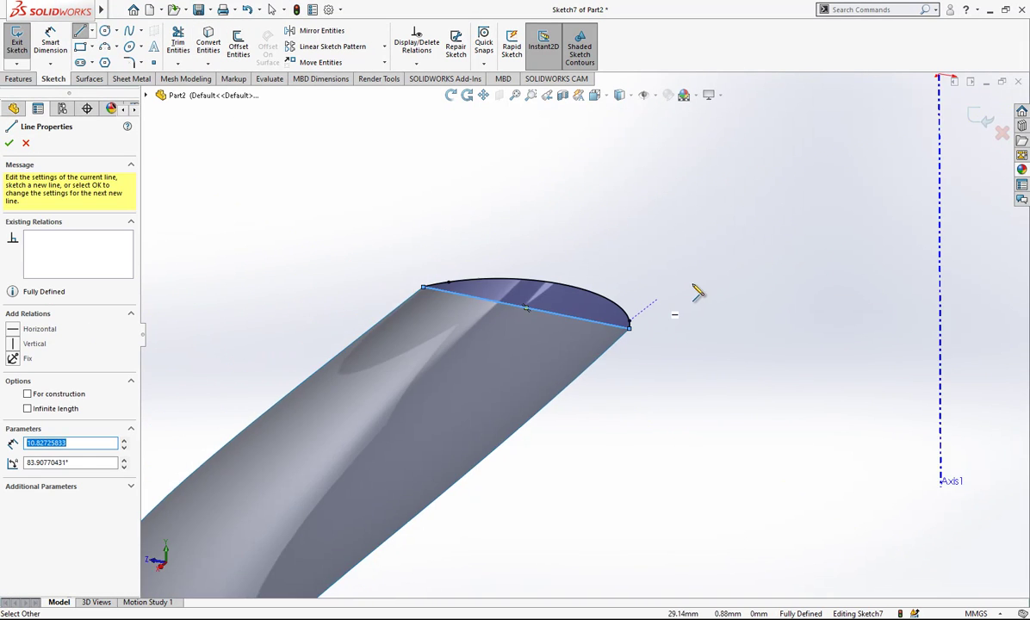
key("Escape")
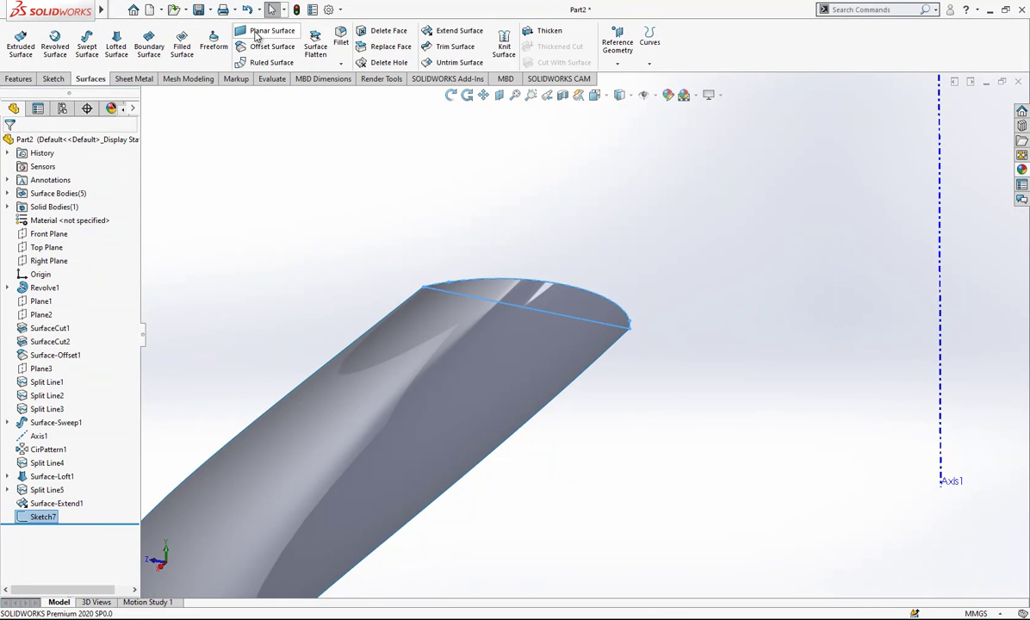
left_click(261, 31)
key("Return")
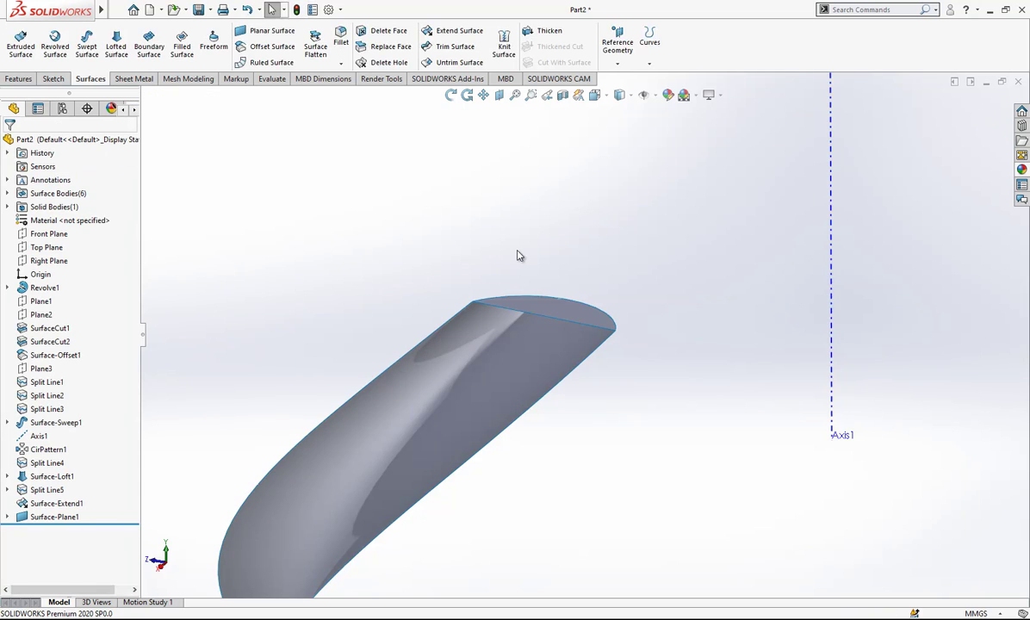
Knit the planar end cap and the extended flute surface into one surface body
left_click(504, 45)
left_click(547, 315)
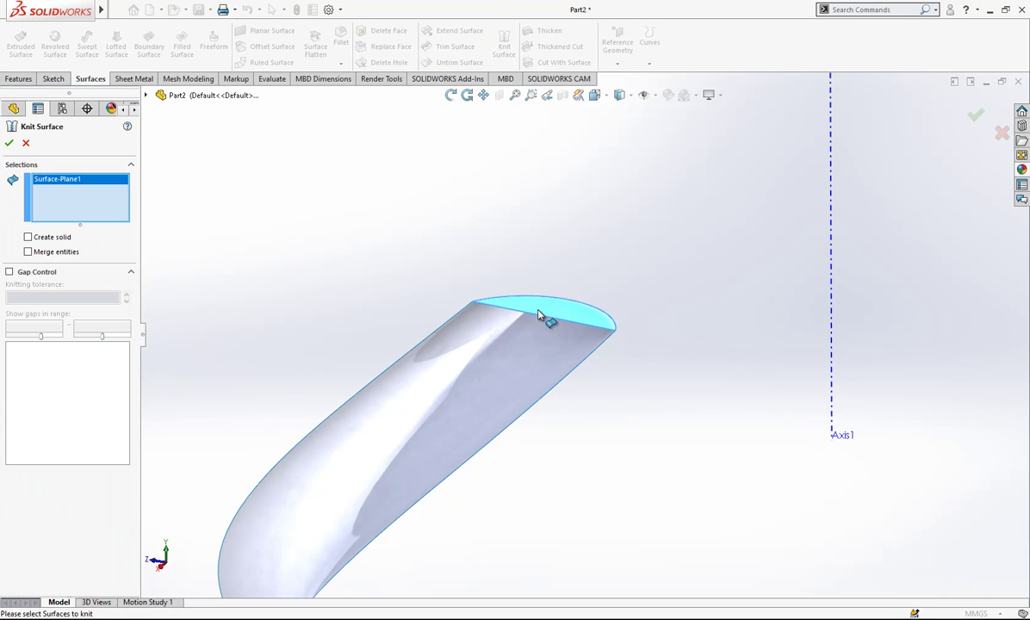
left_click(538, 341)
left_click(9, 142)
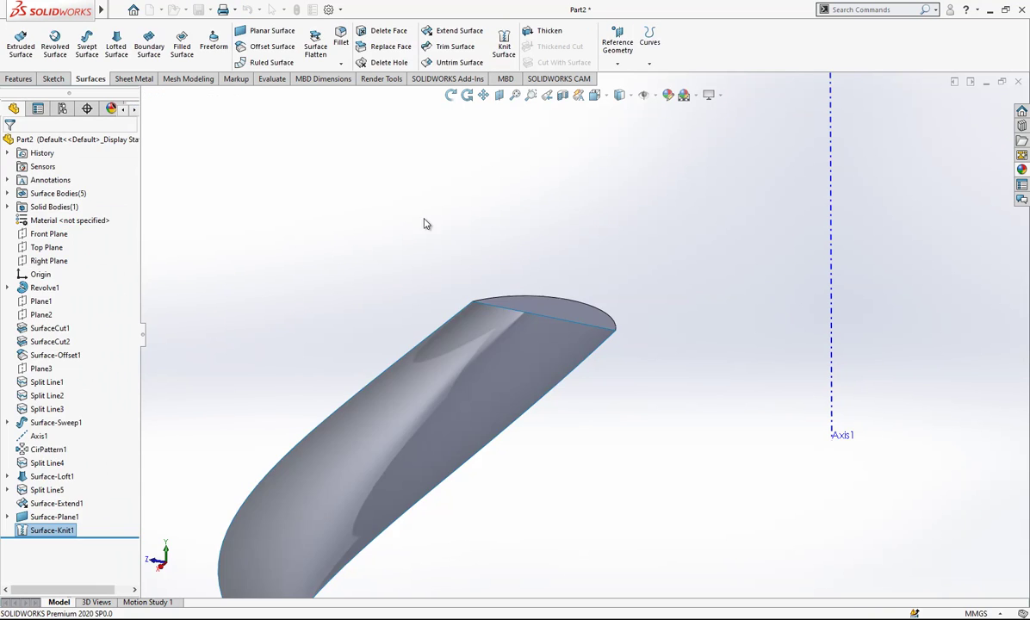
Show the solid bowl and cut it with the knitted flute surface
middle_click_drag(425, 224, 372, 280)
left_click(47, 203)
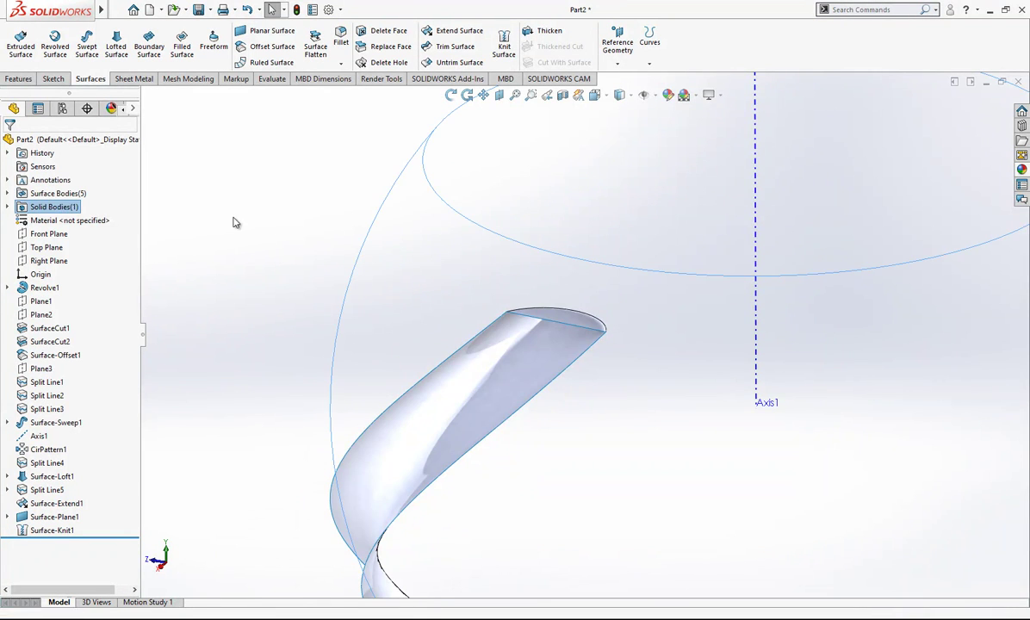
scroll(374, 303, "up", 4)
left_click(491, 373)
left_click(561, 67)
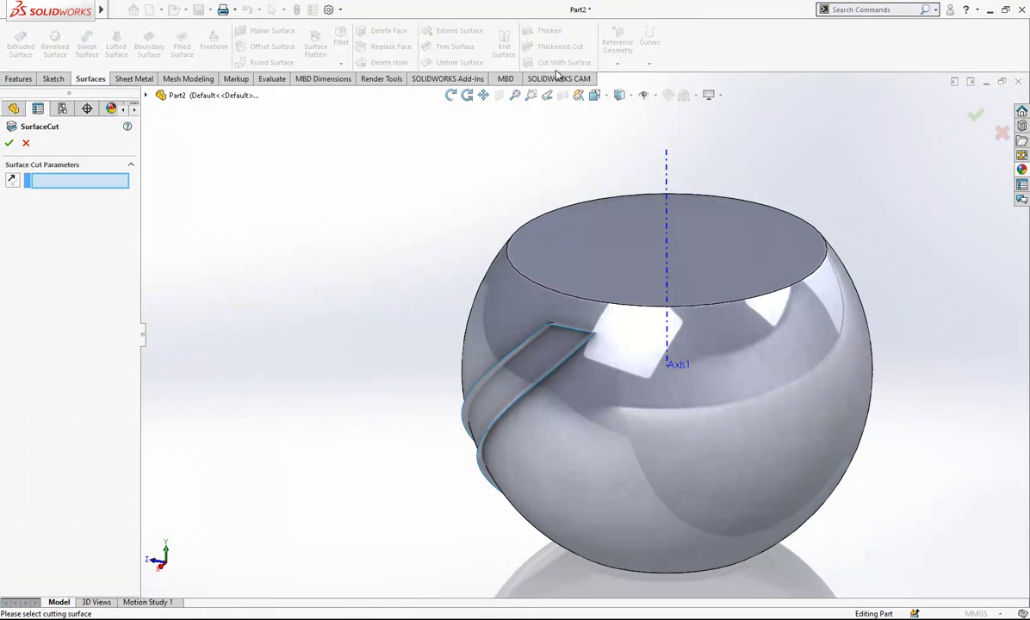
left_click(467, 340)
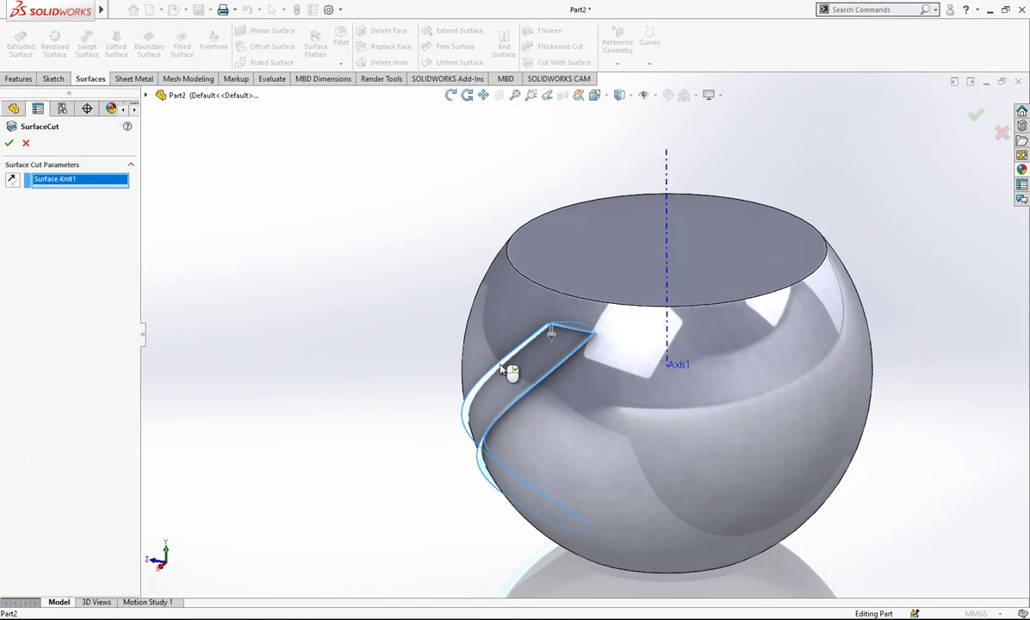
key("Return")
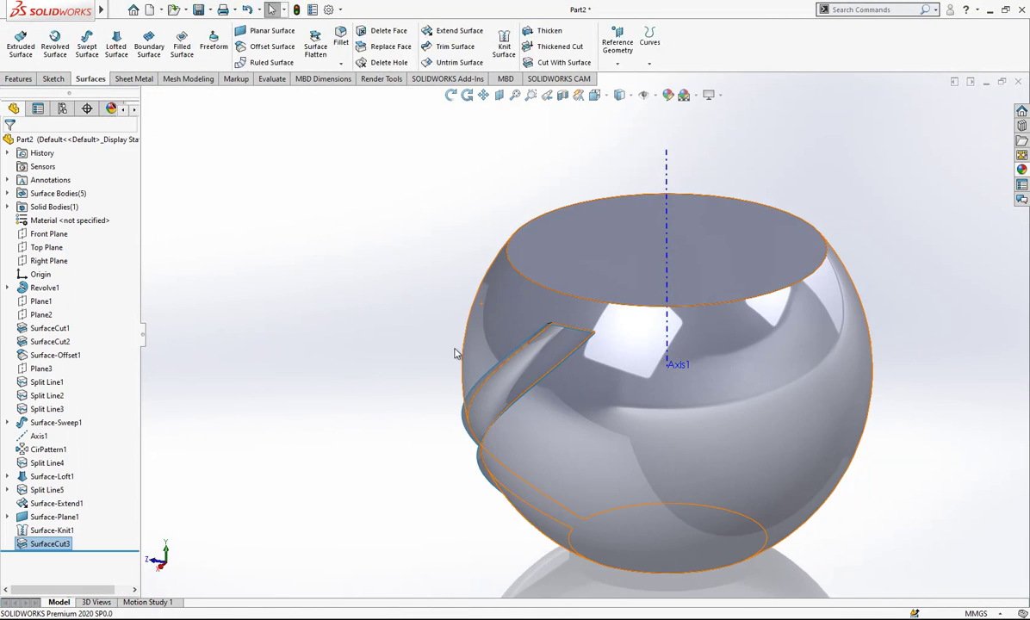
Hide the knitted flute surface and examine the flat upper end of the flute cut
left_click(517, 356)
left_click(571, 314)
middle_click_drag(575, 345, 676, 259)
scroll(737, 165, "down", 3)
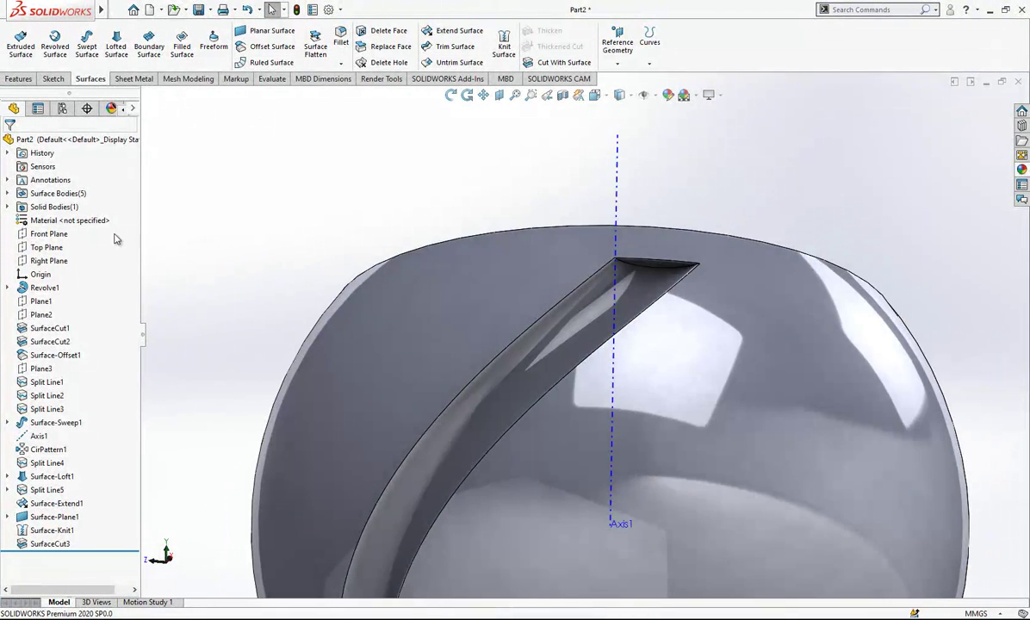
scroll(185, 212, "up", 1)
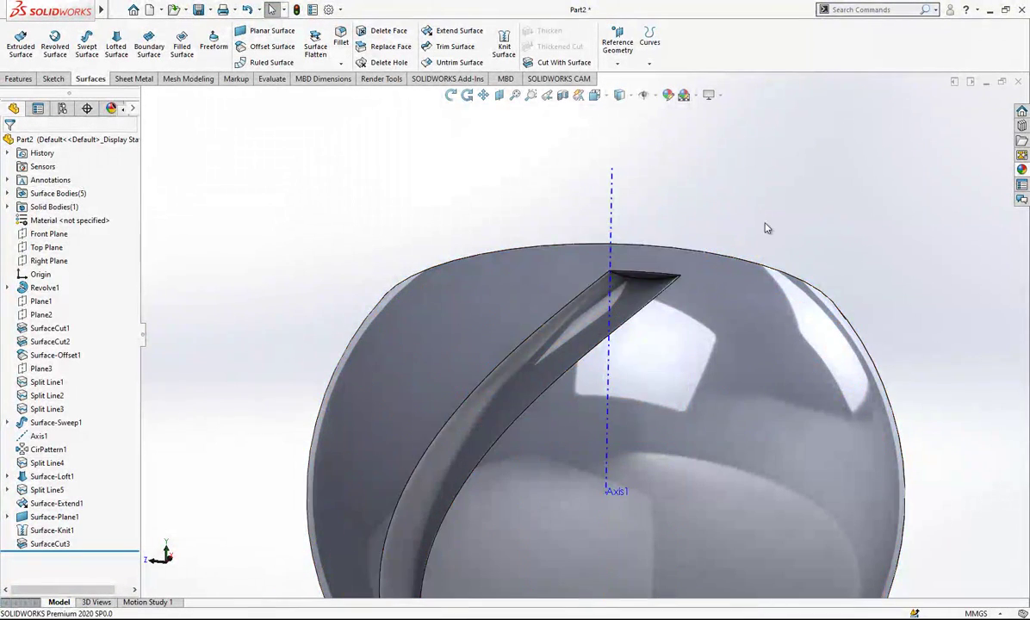
scroll(651, 286, "down", 2)
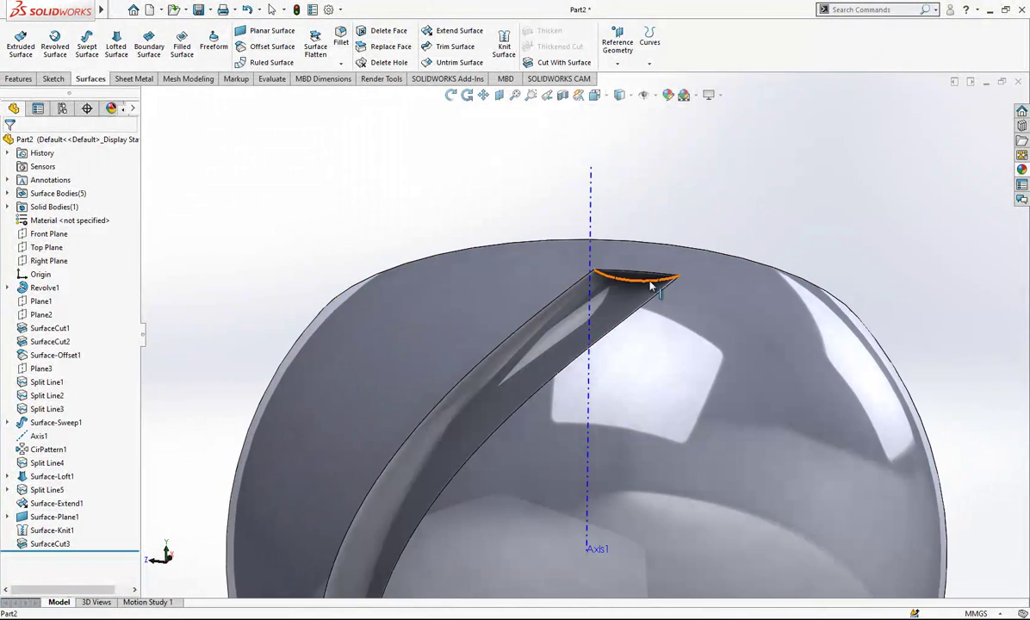
Show the Split Line5 surface body in place of the solid bowl, with hidden lines visible
left_click(74, 177)
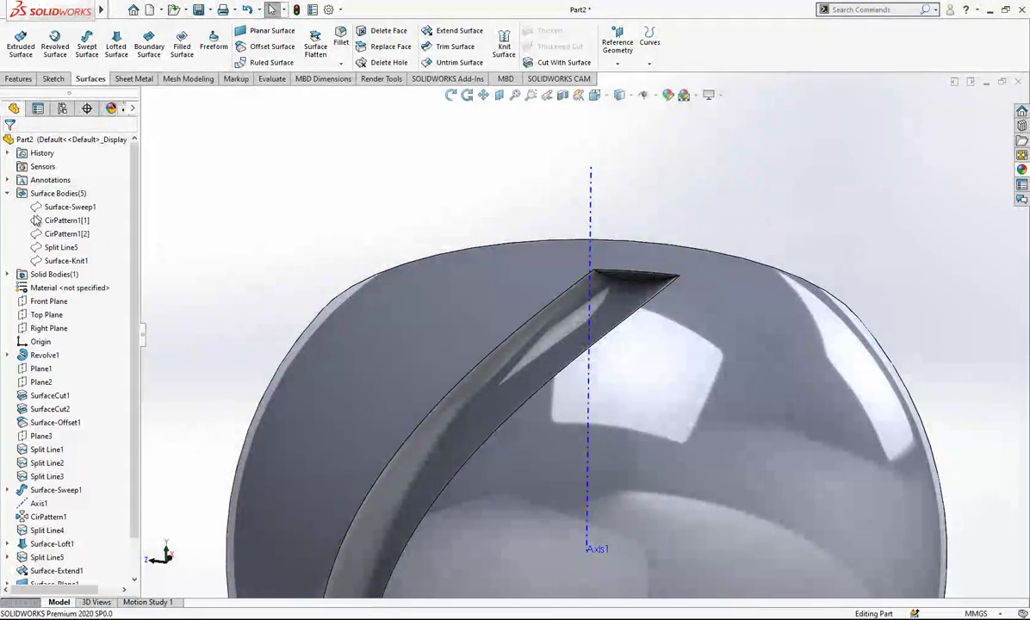
left_click(74, 263)
left_click(61, 248)
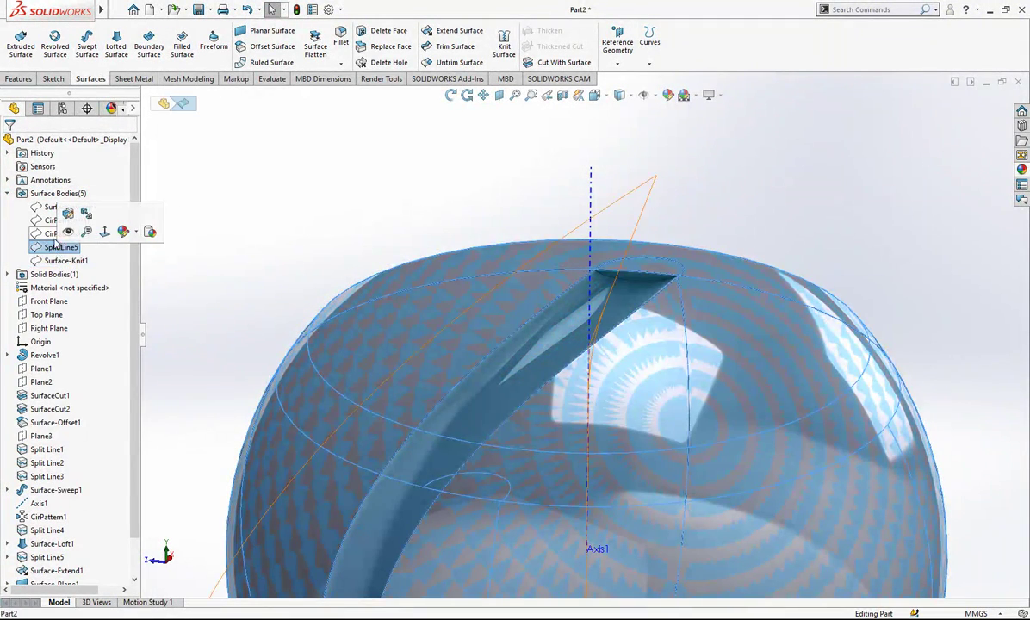
left_click(69, 233)
middle_click_drag(638, 252, 670, 346)
scroll(638, 298, "down", 2)
left_click(621, 164)
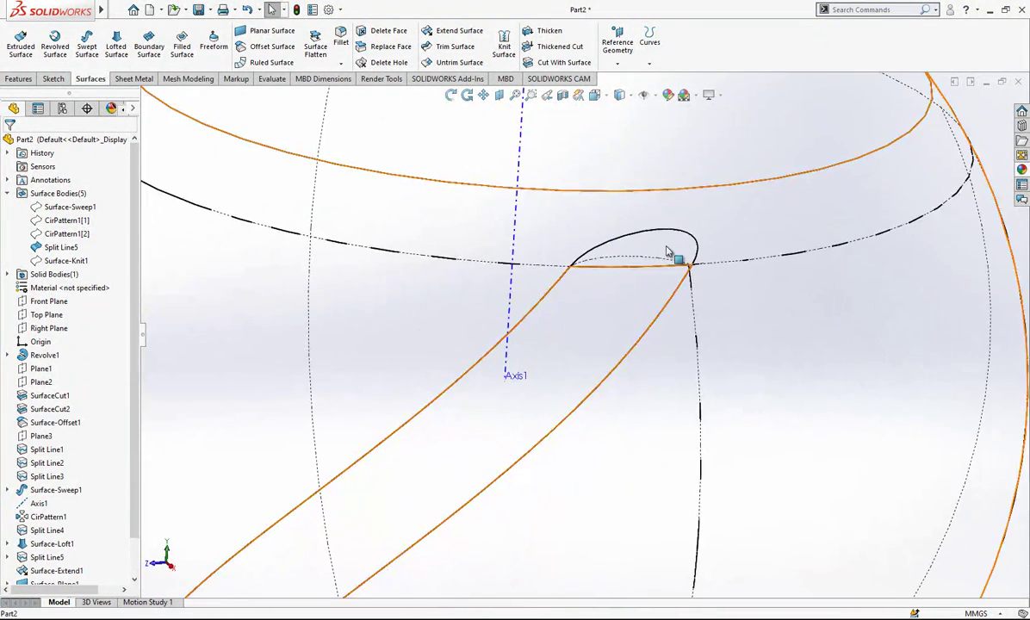
Start a surface loft at the flute's upper end, using the rounded split edge and the shallower arc below it as open-group profiles
left_click(120, 48)
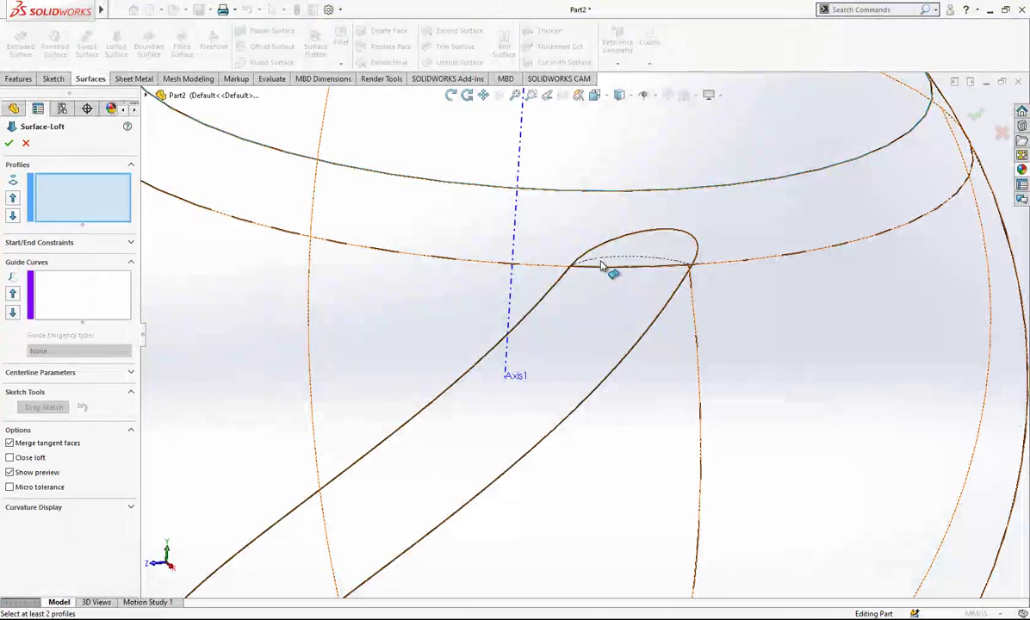
right_click(69, 188)
left_click(87, 205)
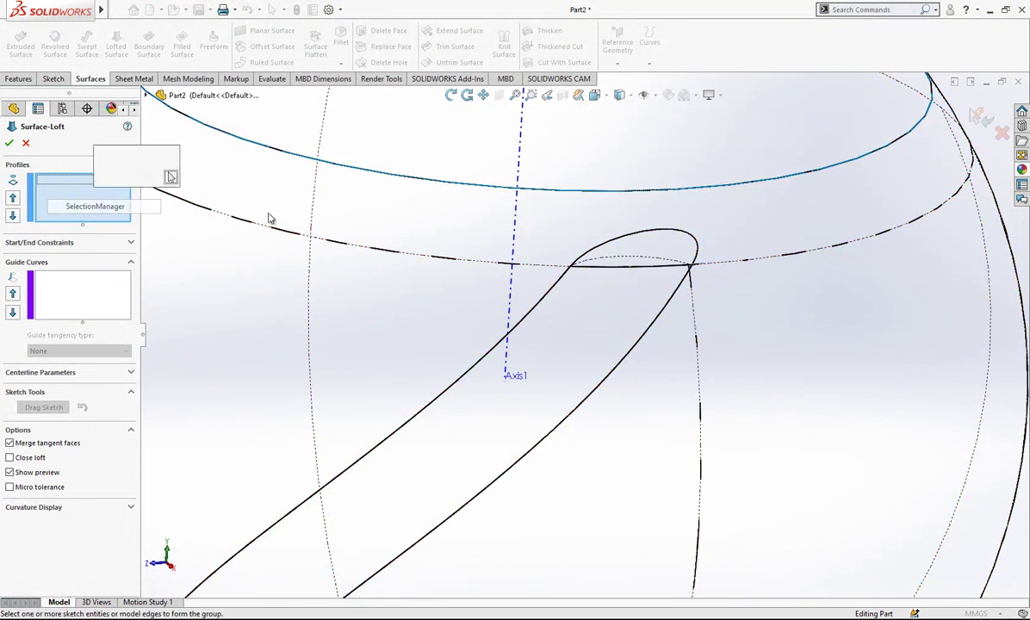
left_click(615, 246)
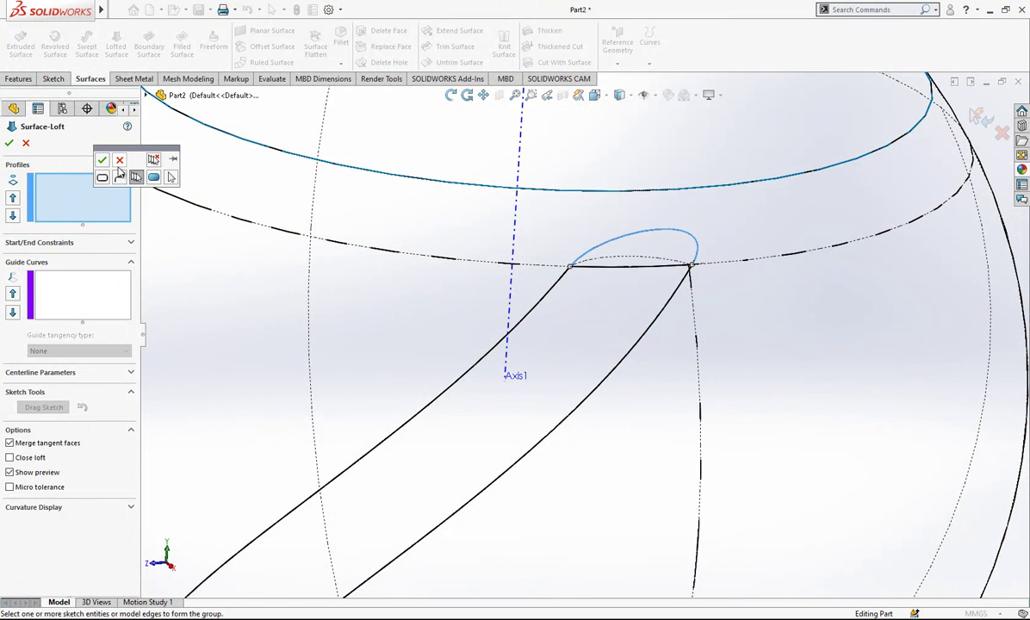
left_click(102, 160)
right_click(82, 200)
left_click(138, 232)
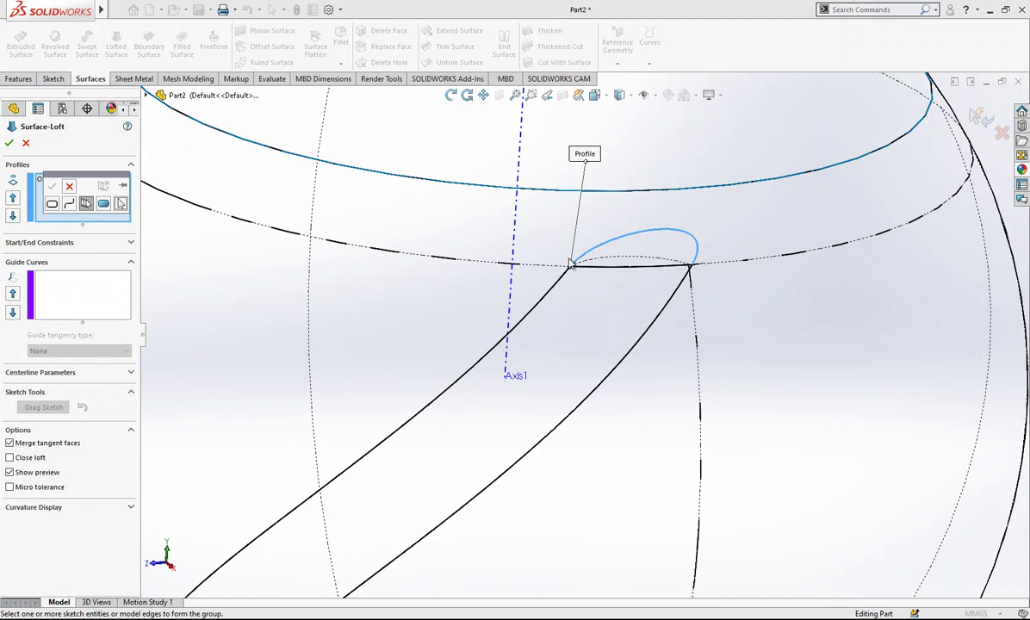
left_click(611, 261)
left_click(51, 187)
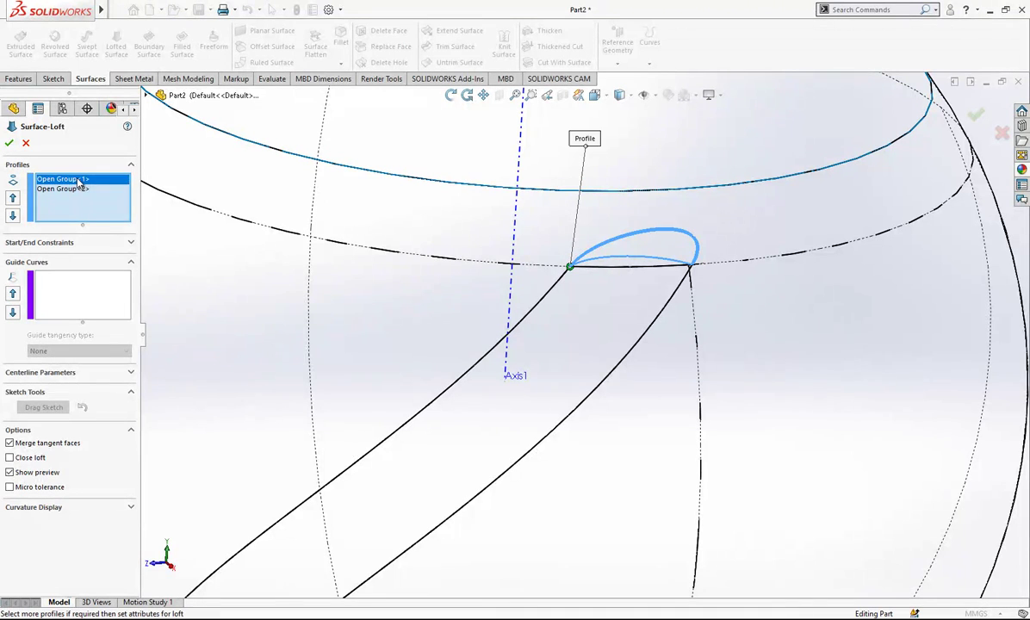
Set an end constraint on the loft's second profile, the shallower arc, and complete the lofted surface
left_click(121, 244)
left_click(95, 270)
left_click(95, 270)
left_click(64, 191)
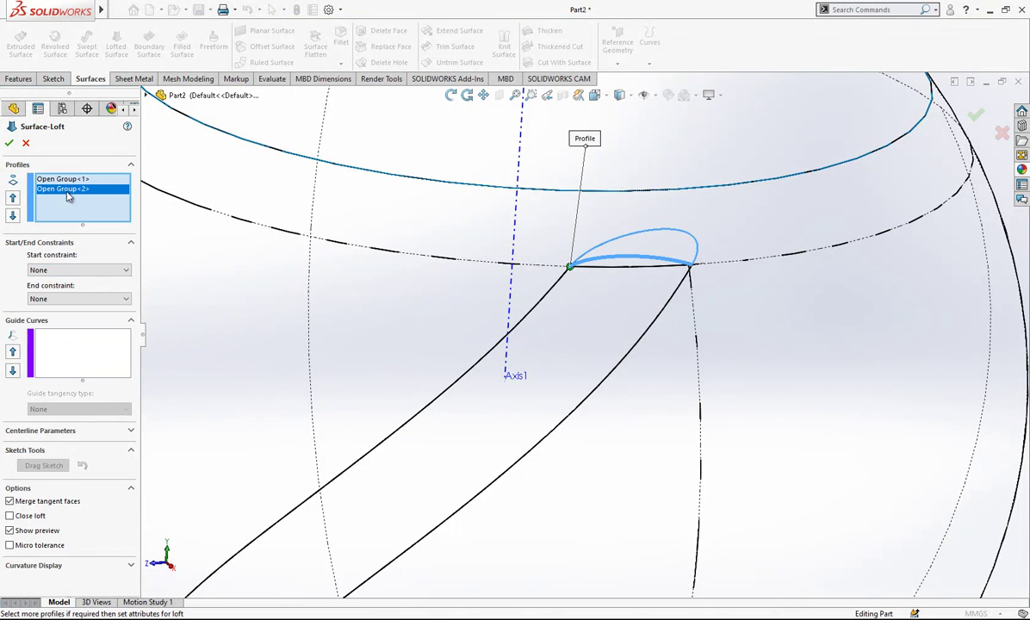
left_click(89, 298)
left_click(89, 328)
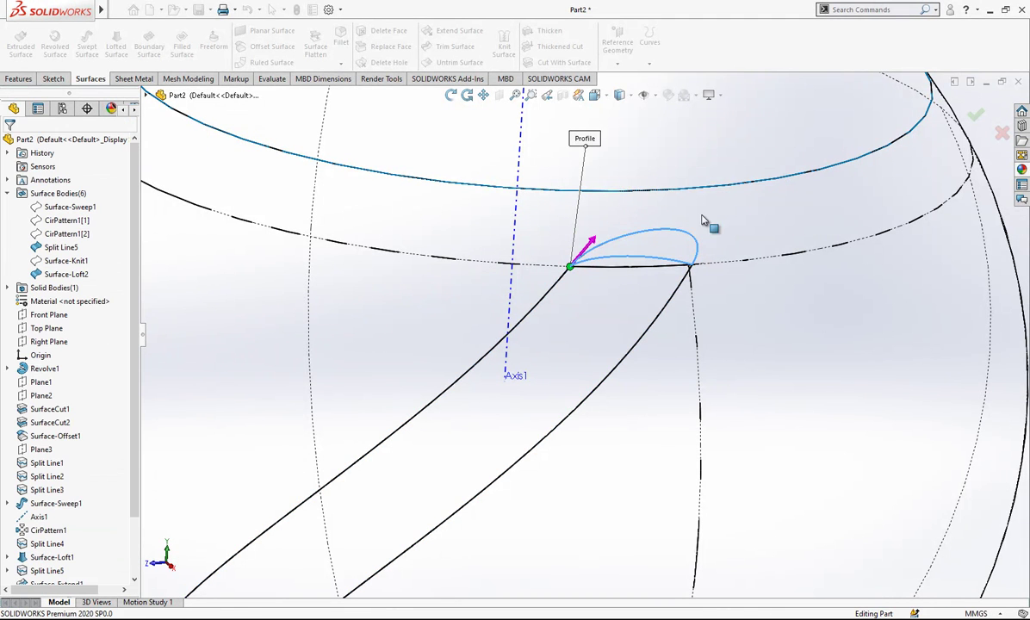
Return to shaded display with edges and swap the Split Line5 surface back for the solid bowl
left_click(805, 213)
key("f")
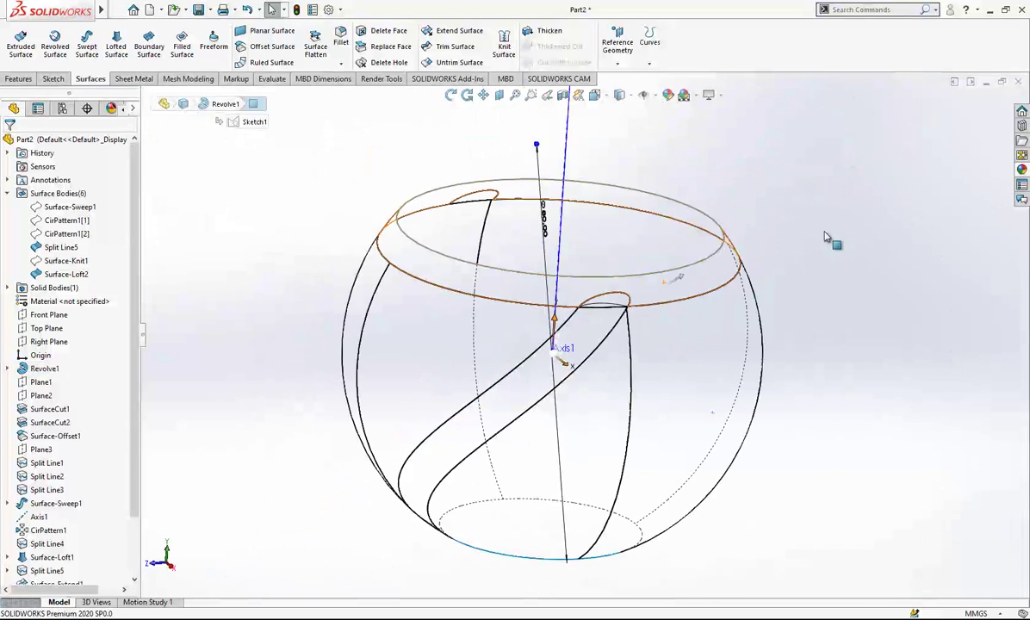
left_click(622, 99)
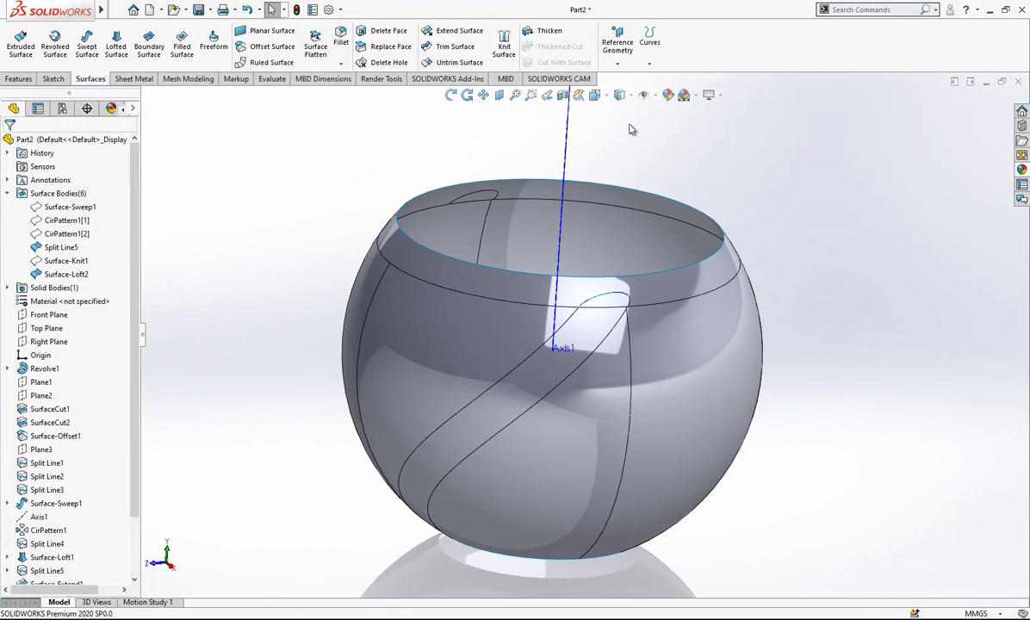
left_click(694, 291)
left_click(749, 247)
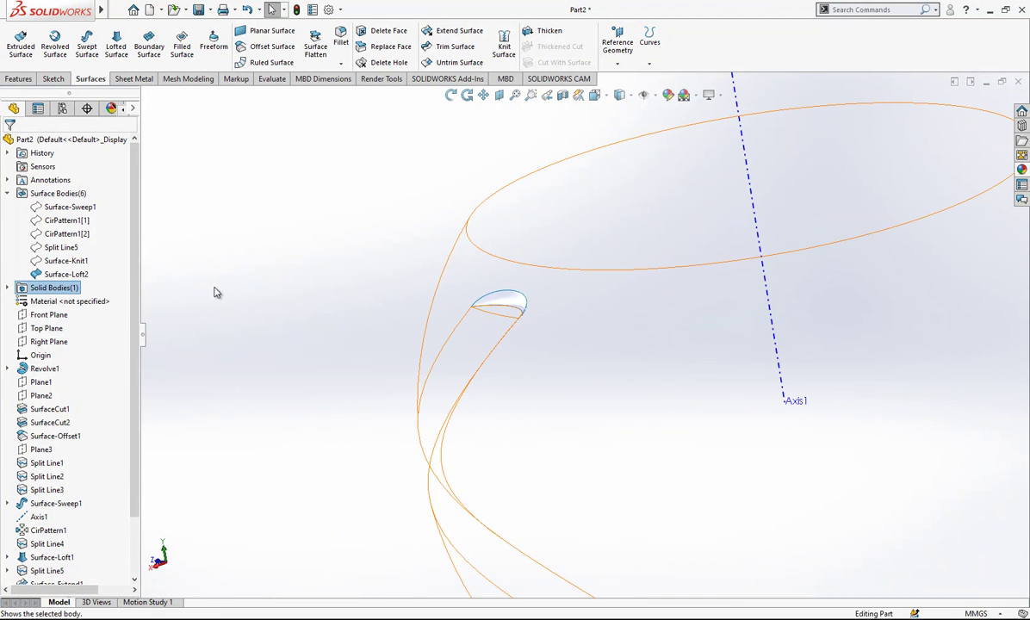
Examine from several angles how the lofted end surface's rounded edge meets the bowl's outer face
scroll(417, 295, "down", 2)
middle_click_drag(492, 322, 681, 238)
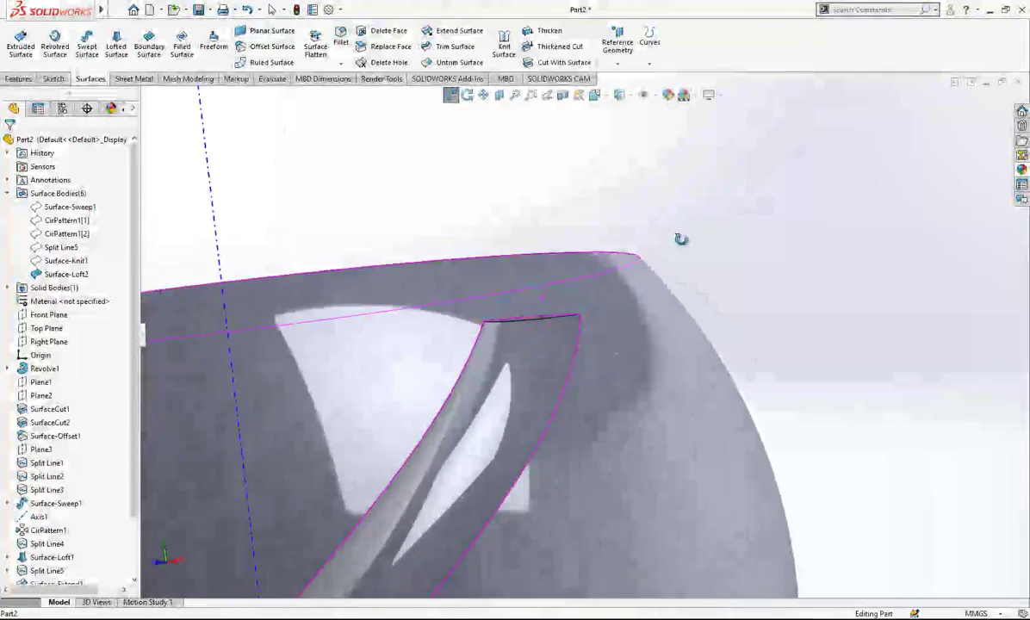
scroll(595, 308, "down", 5)
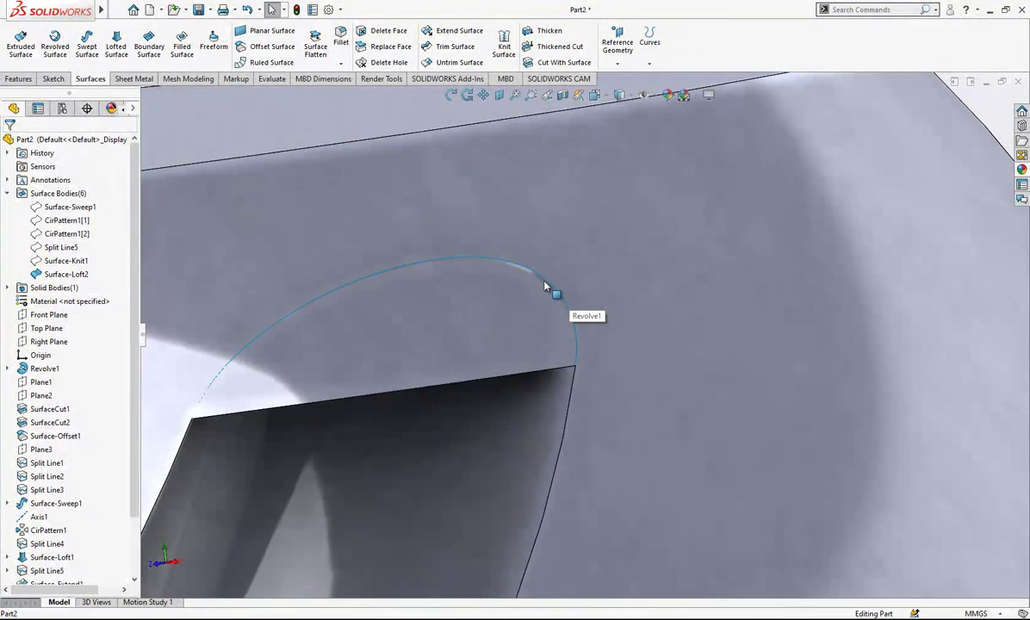
middle_click_drag(547, 285, 438, 397)
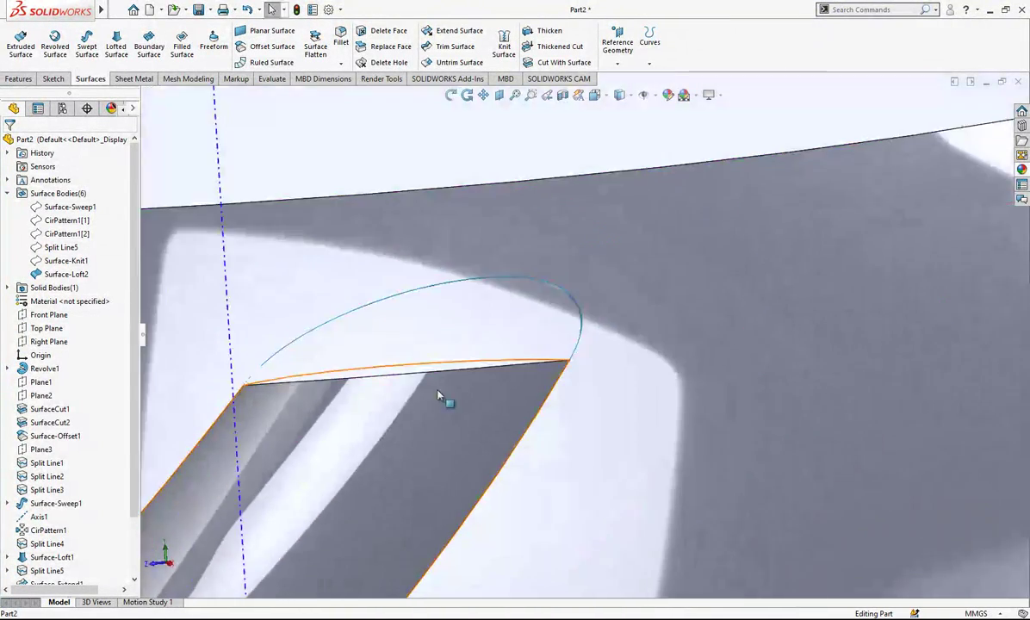
scroll(525, 342, "up", 8)
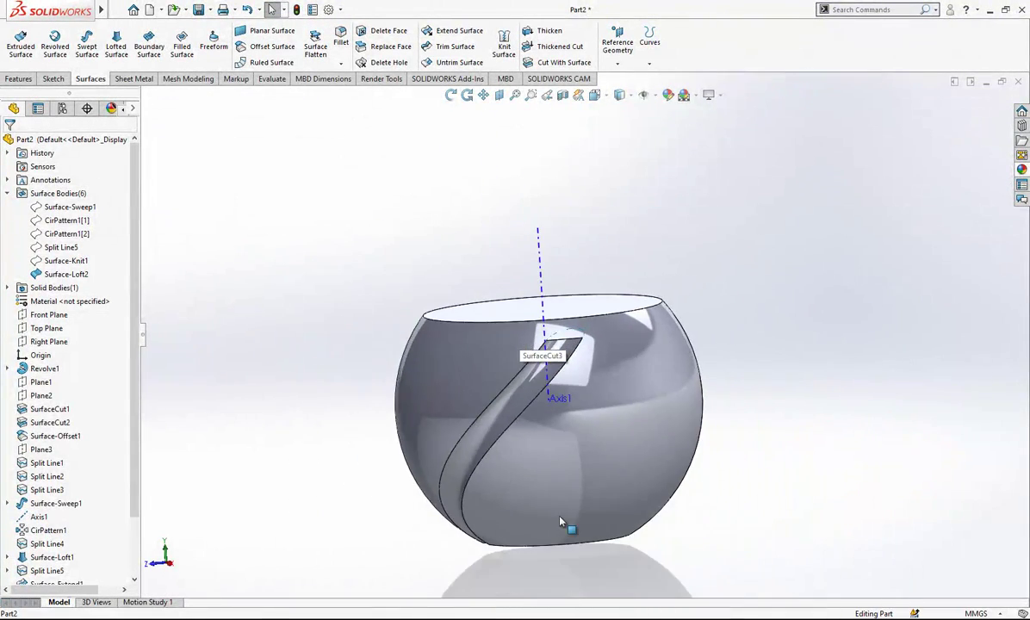
scroll(650, 494, "down", 5)
middle_click_drag(580, 315, 552, 387)
scroll(553, 386, "up", 3)
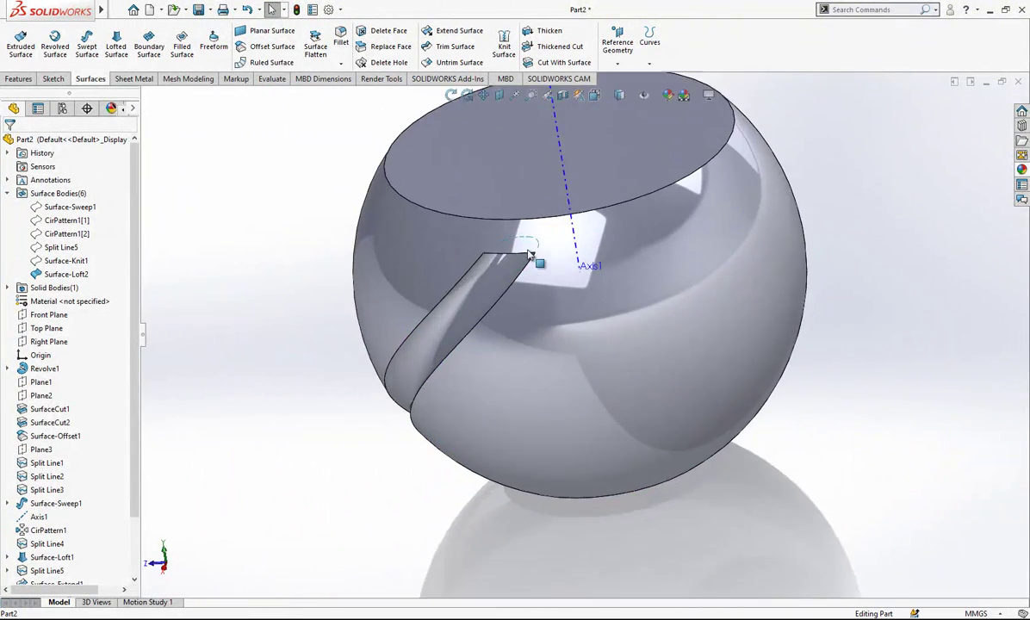
scroll(529, 253, "down", 1)
Hide the solid bowl and extend the lofted end surface outward along its rounded upper edge
left_click(557, 231)
left_click(613, 191)
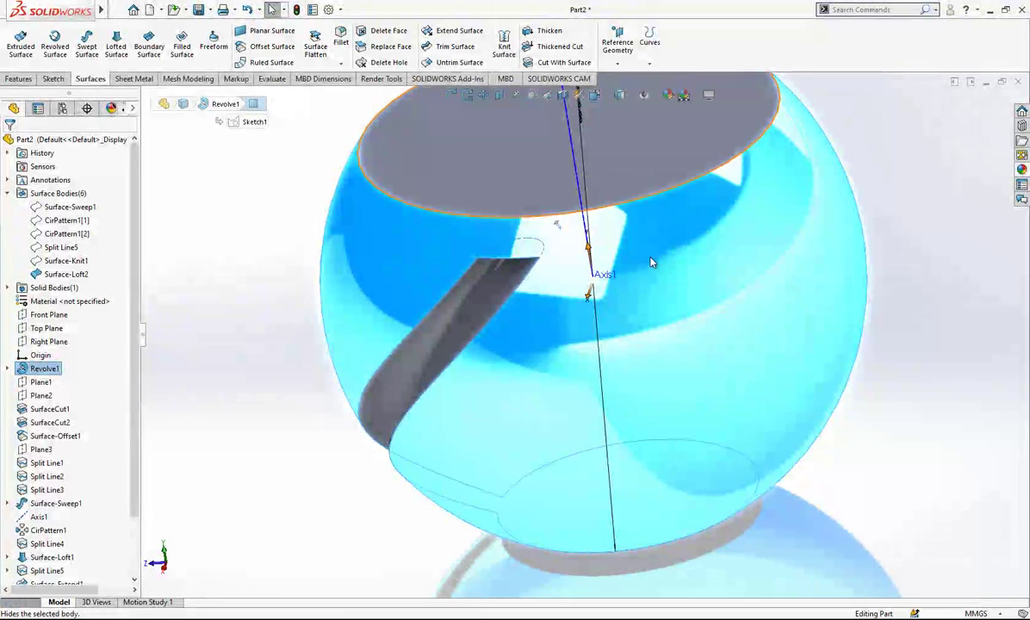
left_click(652, 263)
scroll(511, 292, "down", 4)
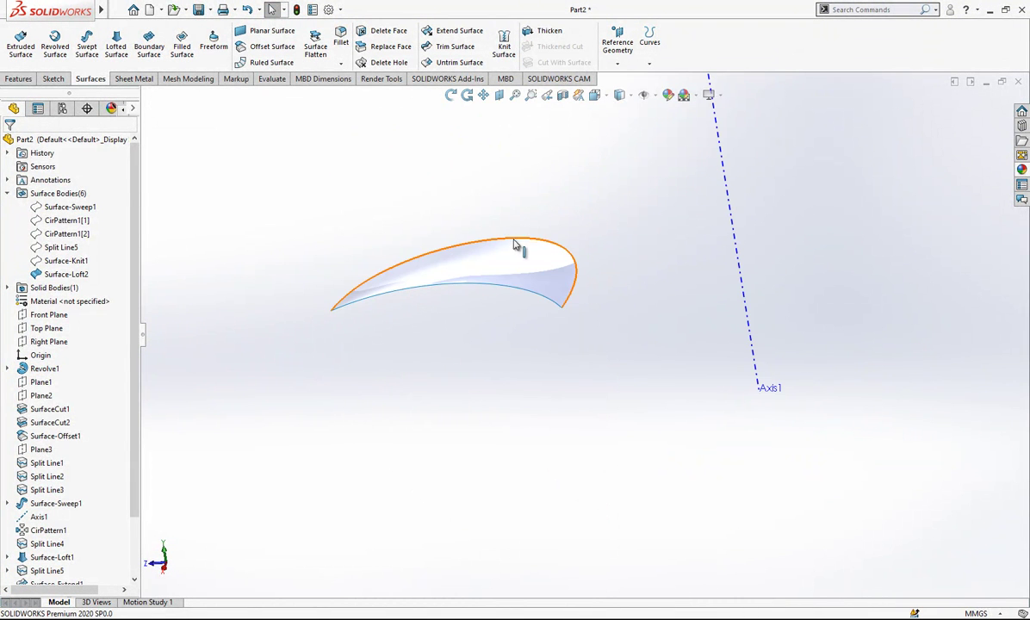
left_click(514, 245)
left_click(456, 32)
middle_click_drag(484, 324, 588, 179)
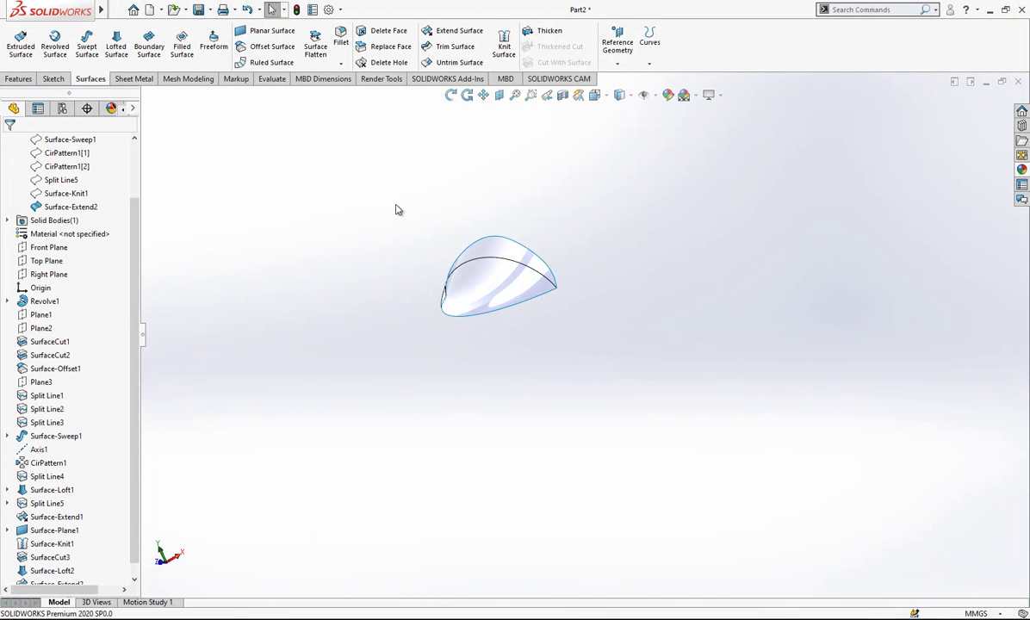
Show the solid bowl again and cut it with the extended loft surface to round the flute's upper end
scroll(81, 260, "up", 2)
left_click(7, 288)
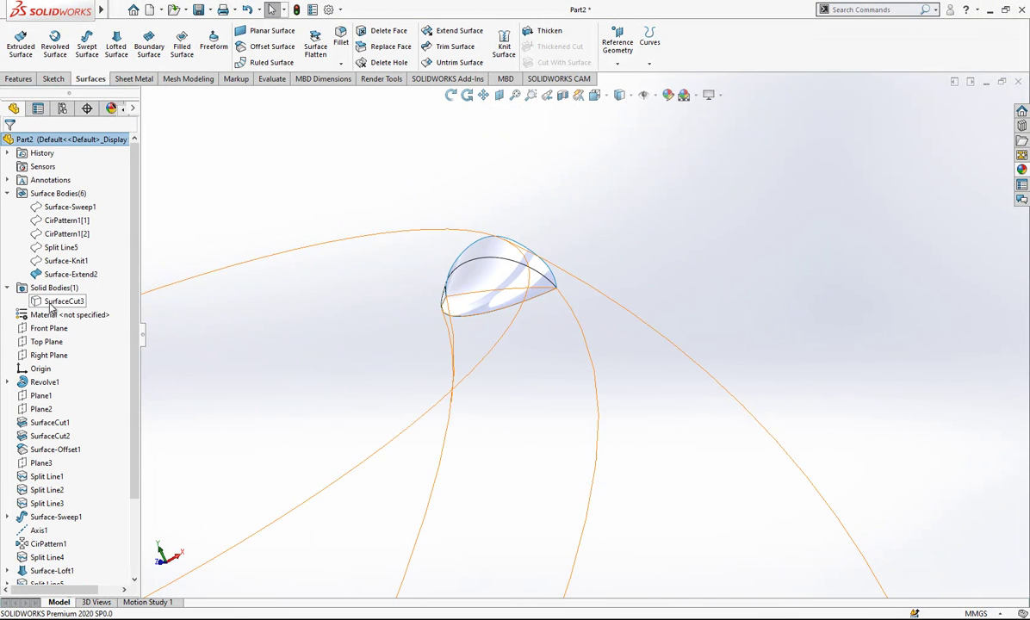
left_click(52, 302)
left_click(72, 288)
mouse_move(560, 228)
middle_mouse_down()
mouse_move(428, 286)
mouse_move(470, 258)
mouse_move(506, 256)
middle_mouse_up()
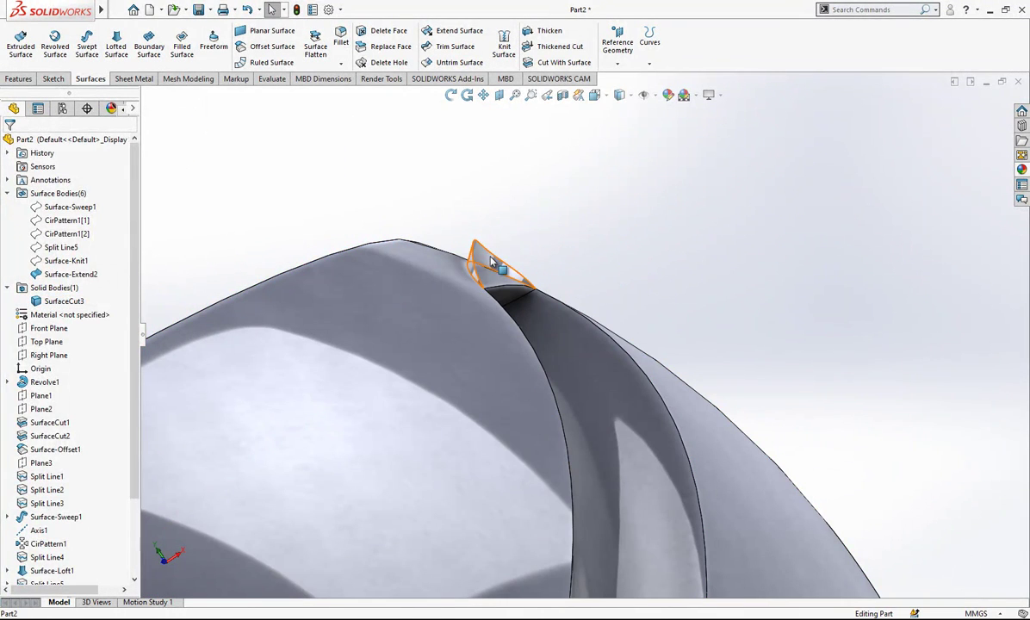
left_click(493, 261)
left_click(556, 63)
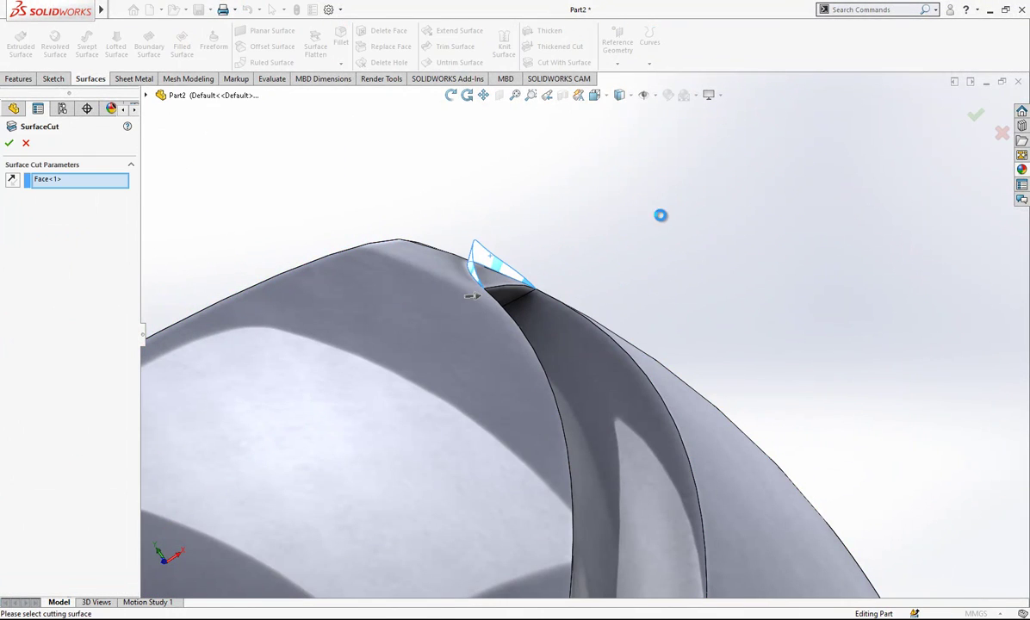
middle_click_drag(667, 228, 513, 248)
Hide the extended loft surface to leave only the cut solid bowl displayed
left_click(513, 247)
left_click(821, 203)
middle_click_drag(821, 203, 664, 127)
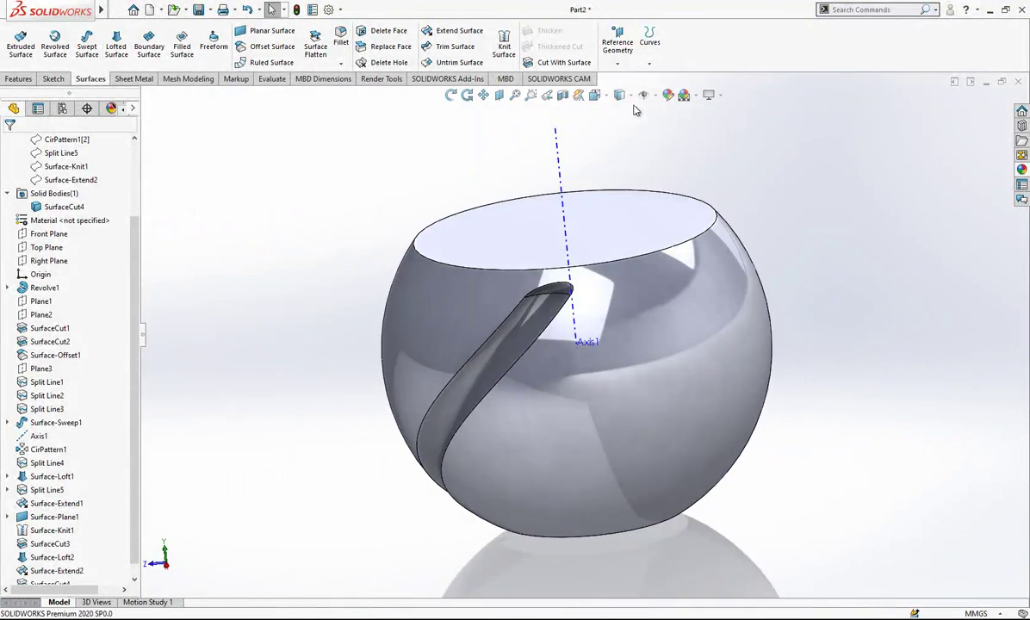
Switch to the Right view and inspect the rounded face at the flute's upper end
left_click(600, 96)
left_click(531, 412)
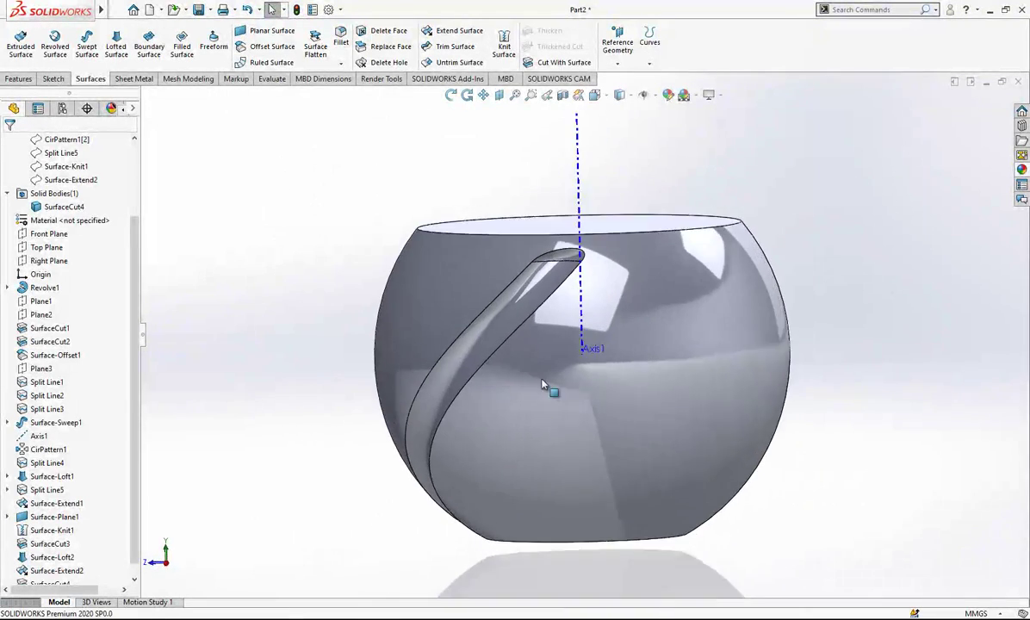
scroll(565, 289, "down", 6)
left_click(495, 302)
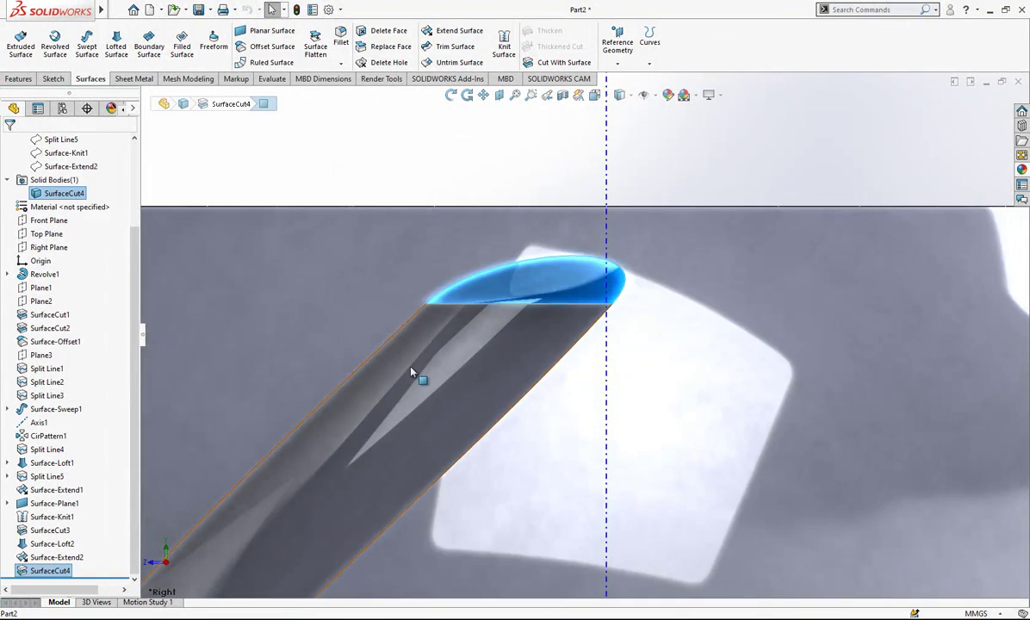
scroll(586, 319, "up", 5)
key("Escape")
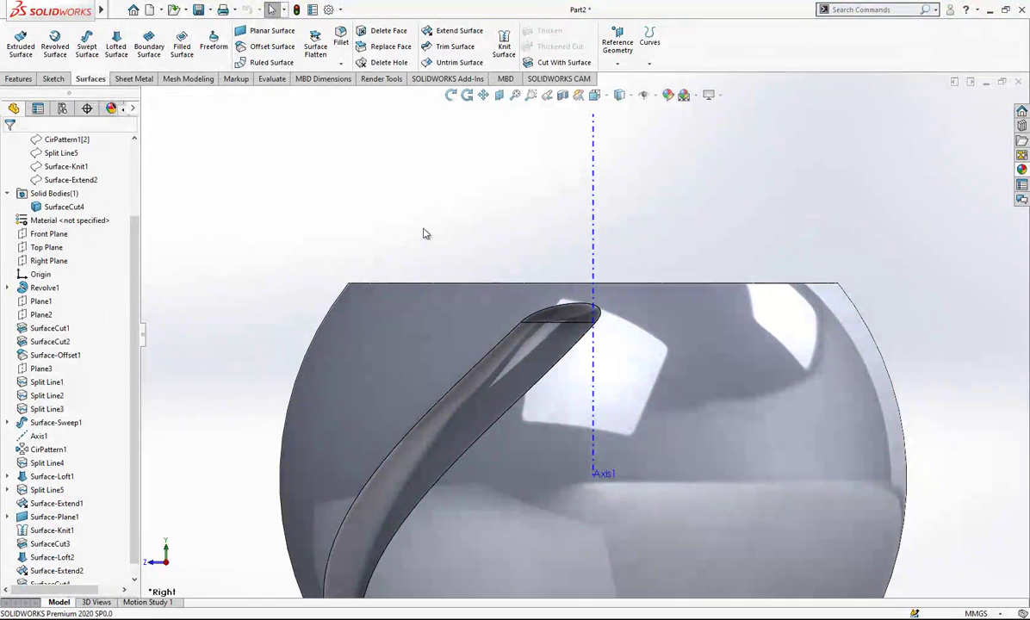
Edit the flute-end split line sketch and lengthen the spline's tangent handle nearest the axis to a weight of about 26, then close it
scroll(125, 549, "down", 1)
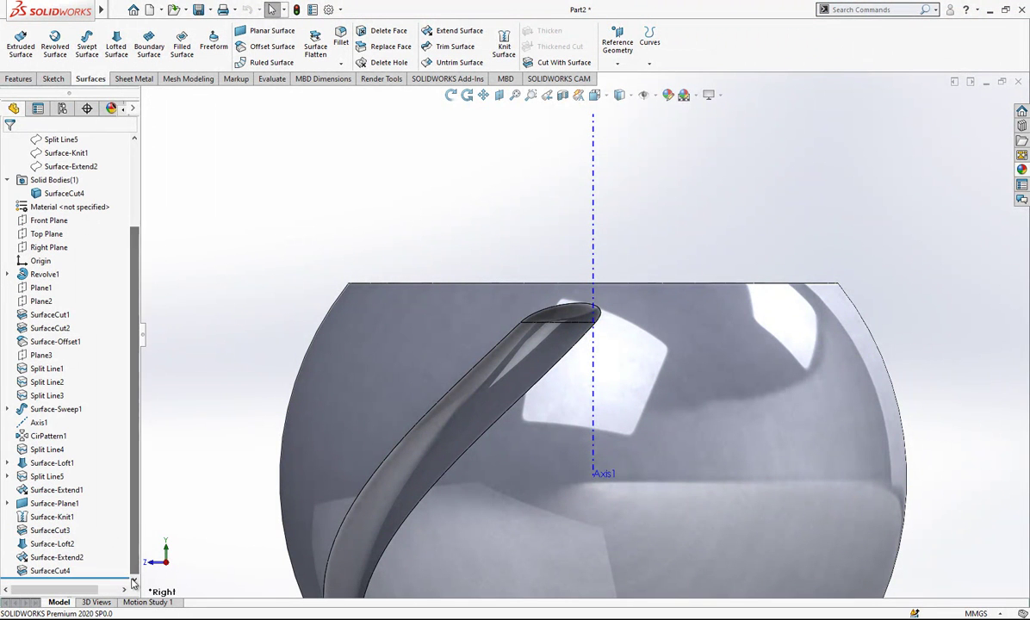
left_click(50, 544)
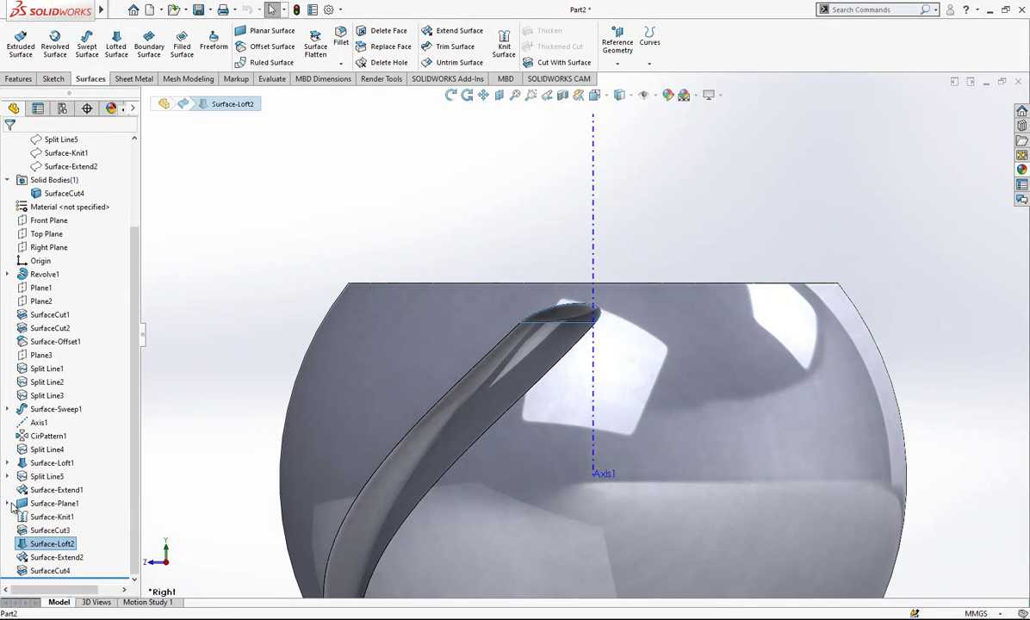
left_click(8, 505)
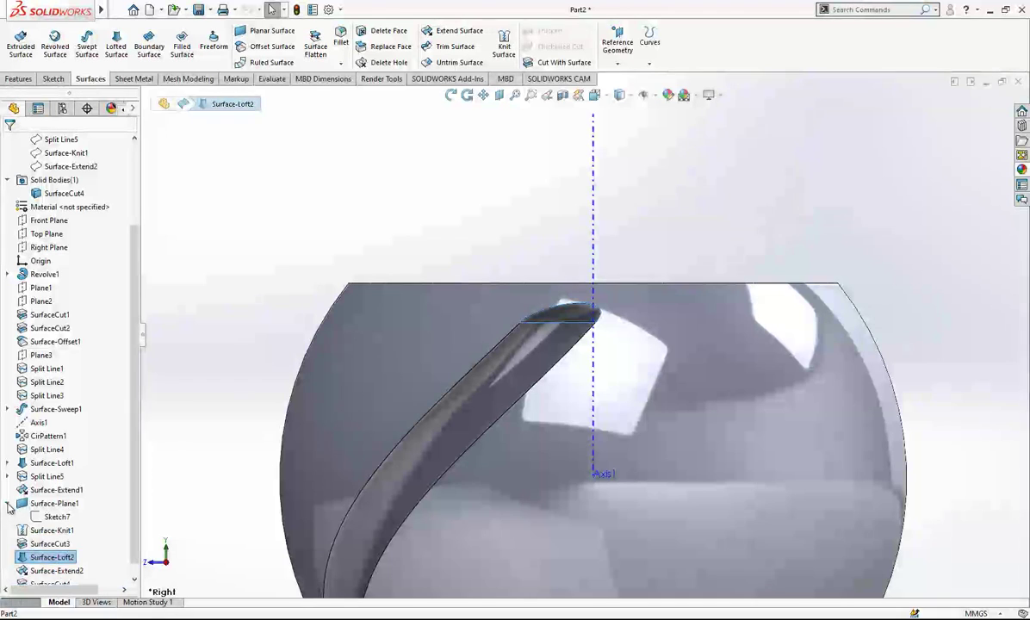
left_click(49, 518)
left_click(42, 528)
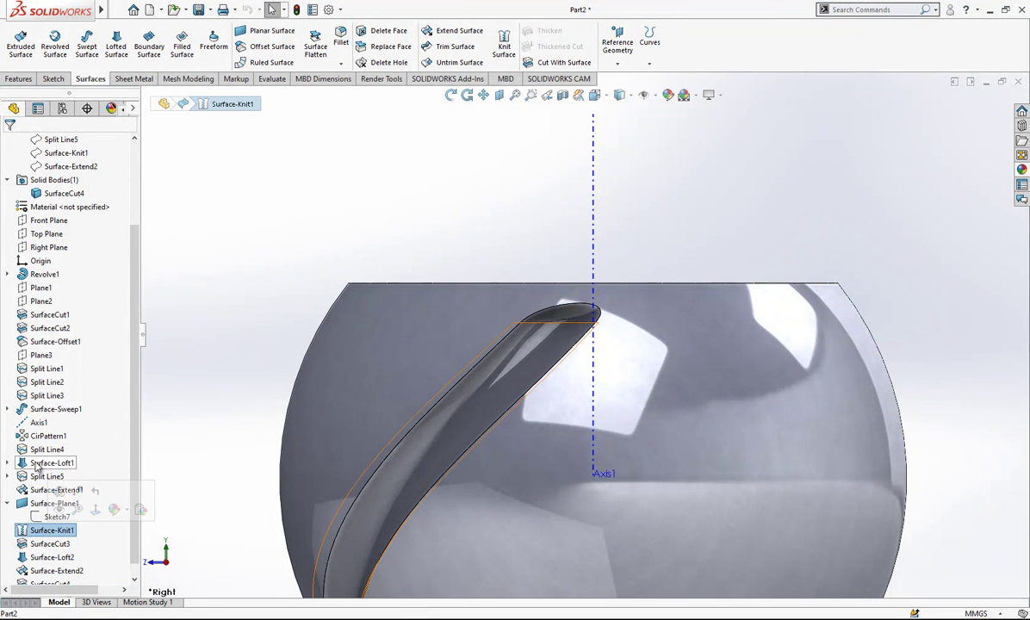
left_click(37, 466)
left_click(34, 479)
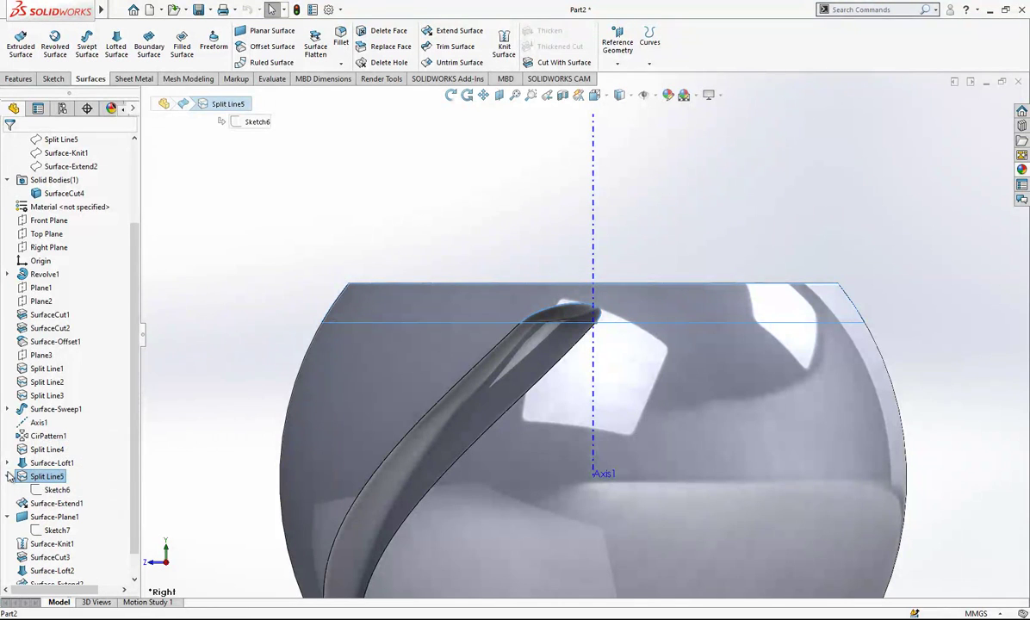
left_click(54, 504)
left_click(56, 490)
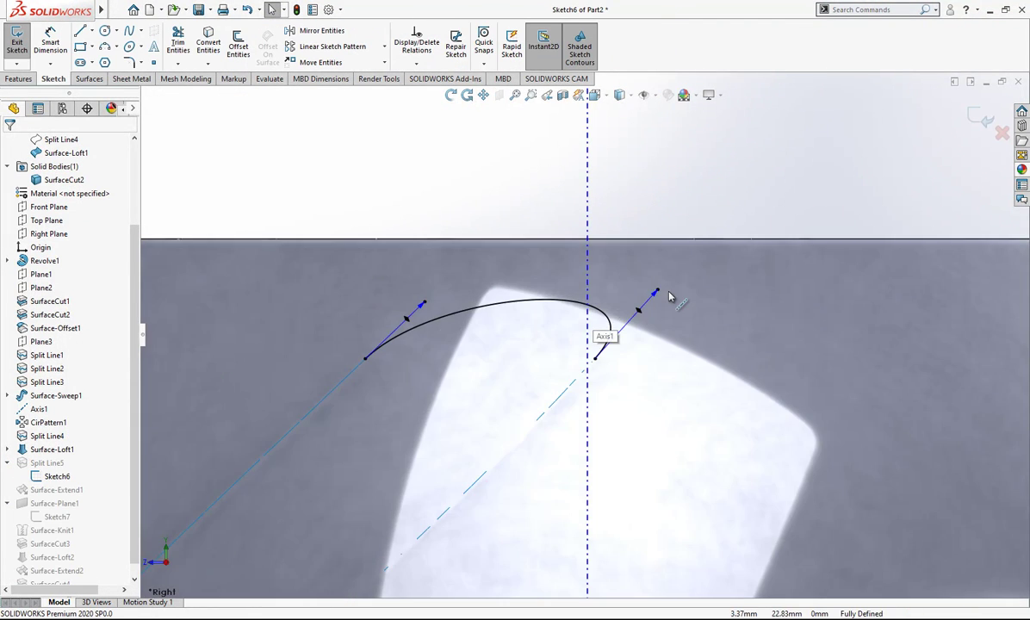
left_click_drag(656, 292, 711, 263)
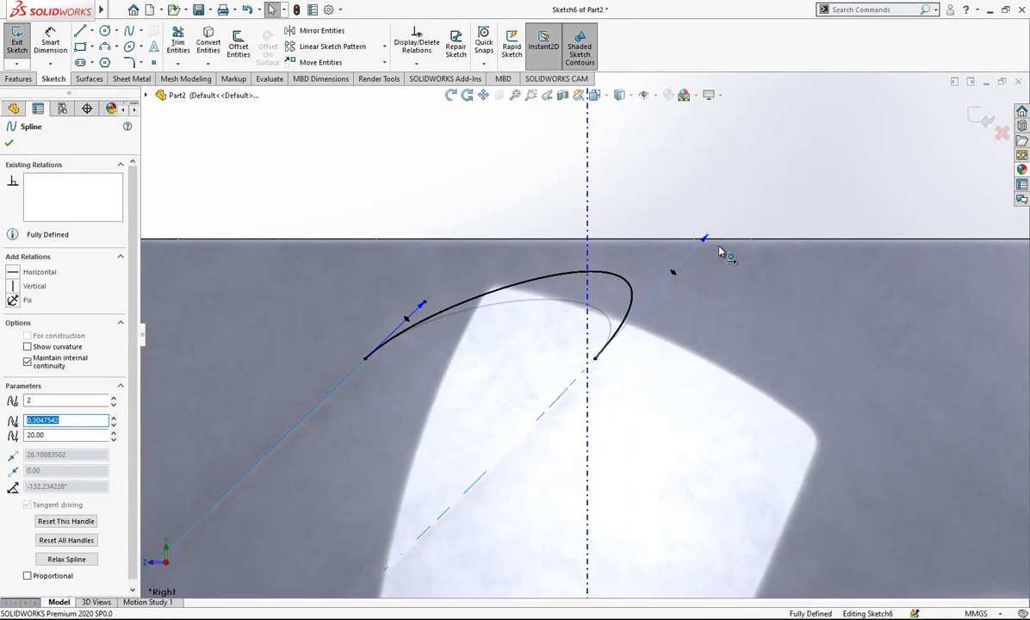
scroll(668, 263, "up", 2)
left_click(970, 111)
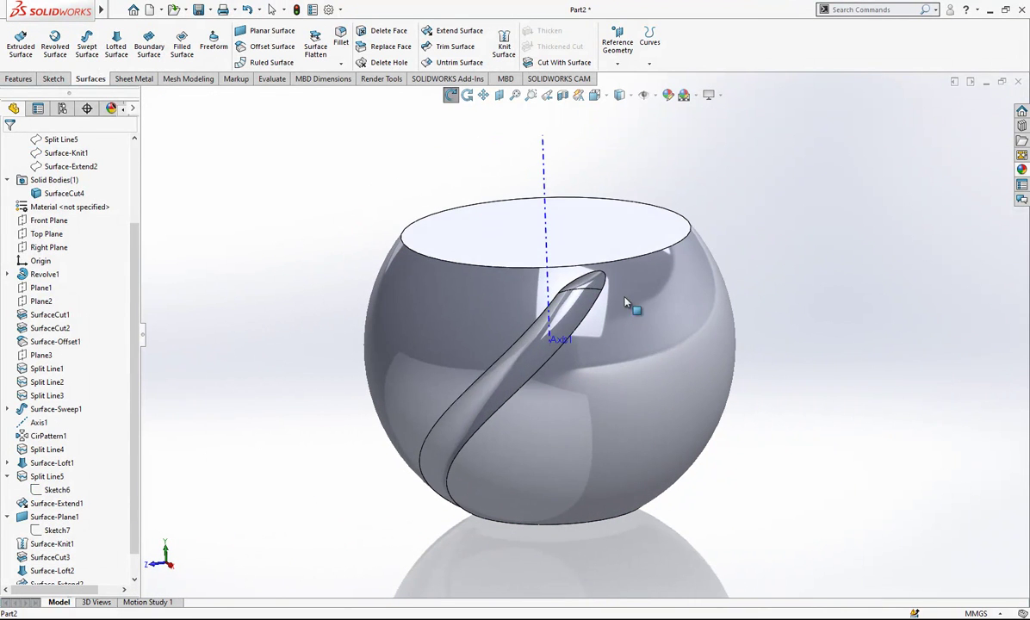
left_click(544, 152)
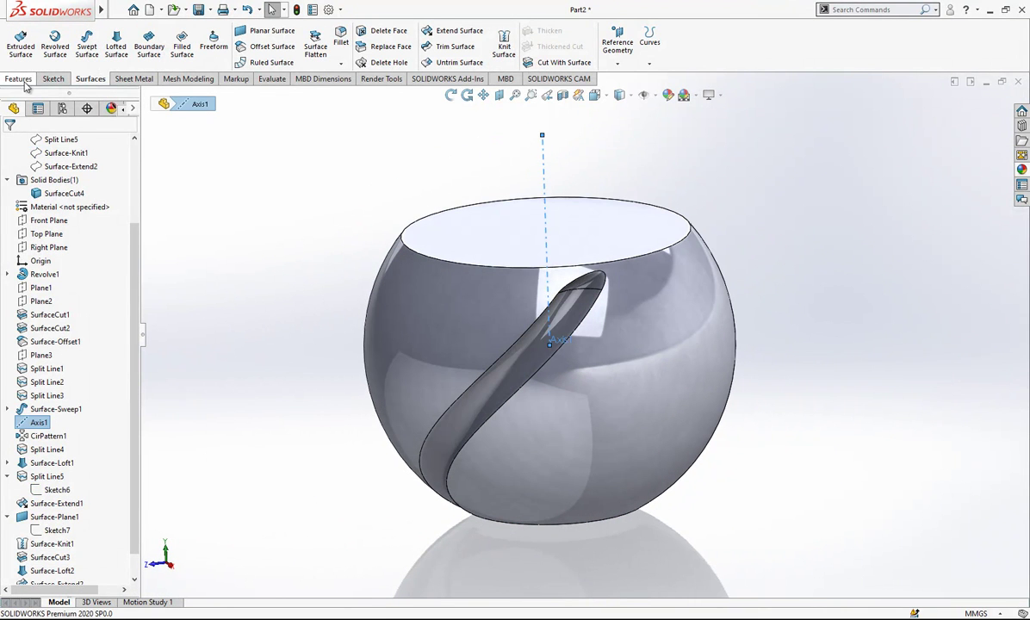
left_click(25, 80)
left_click(365, 64)
left_click(386, 103)
left_click(47, 272)
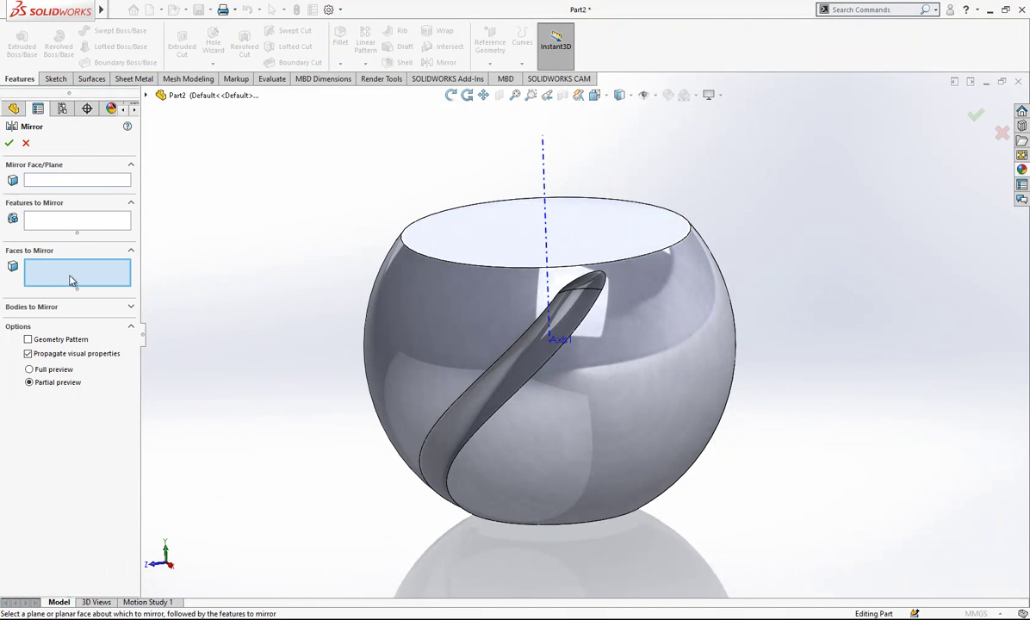
left_click(494, 336)
left_click(589, 287)
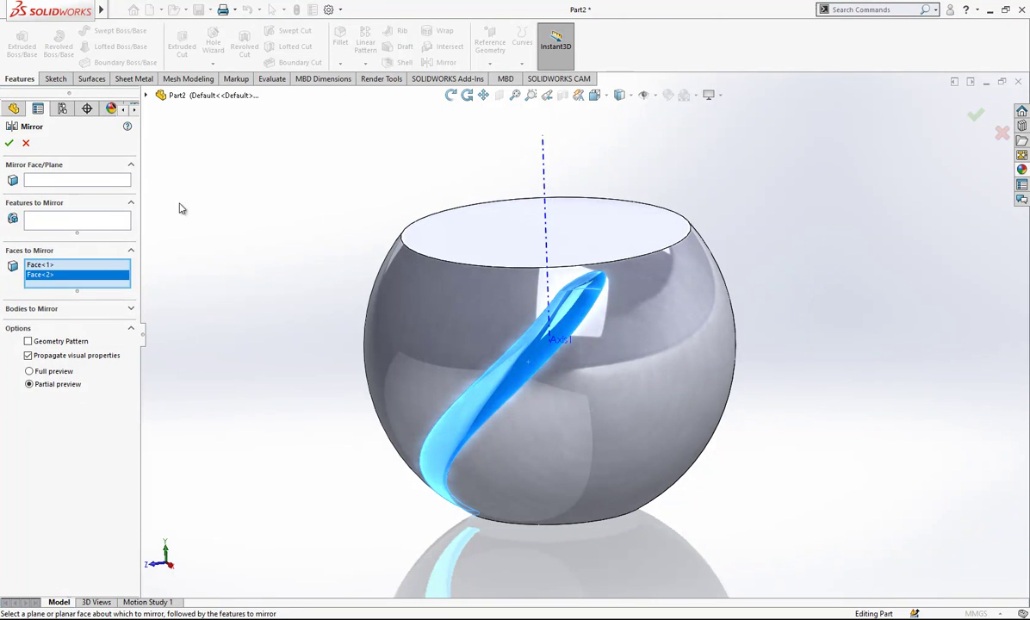
left_click(85, 183)
left_click(26, 143)
Circular-pattern the flute cut and its rounded-end cut around Axis1 with 20 equally spaced instances over 360 degrees
left_click(365, 64)
left_click(395, 93)
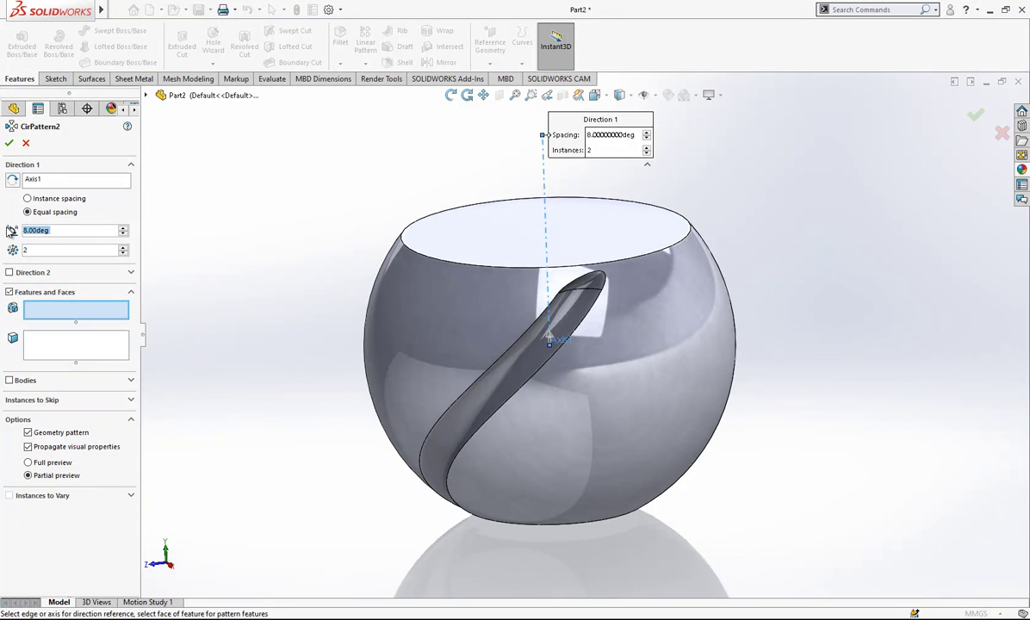
key("Return")
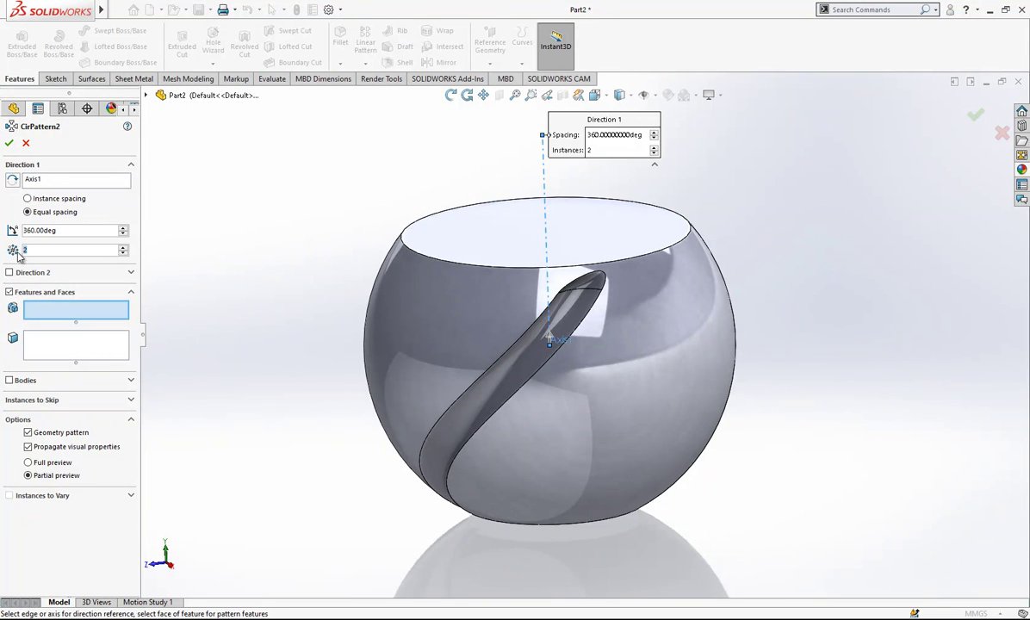
left_click(566, 332)
left_click(601, 289)
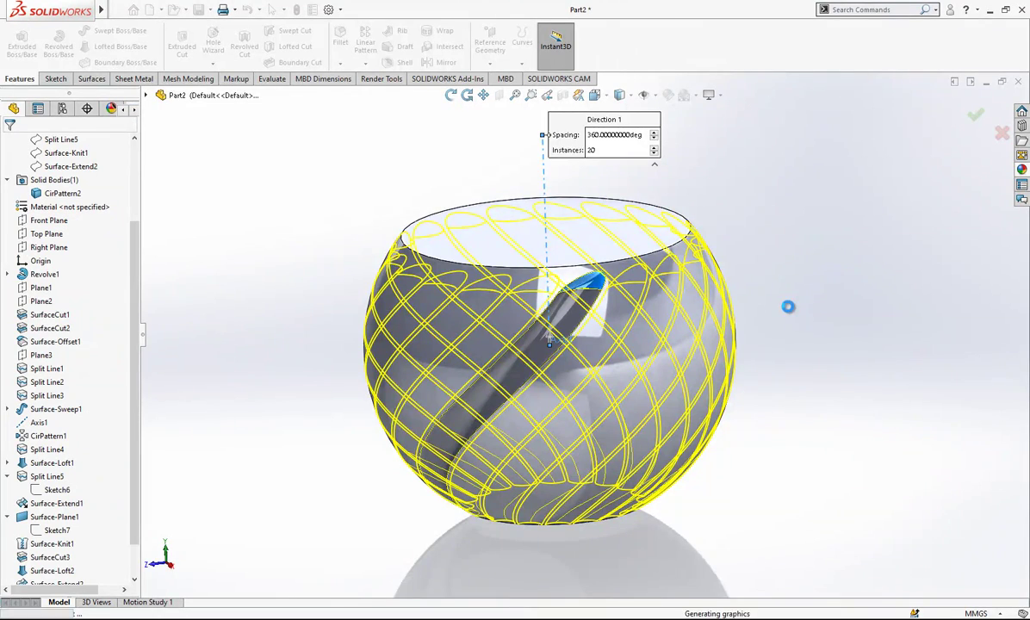
Sketch the rim outline on the bowl's flat top face and extrude it upward by 3 mm
mouse_move(667, 348)
middle_mouse_down()
mouse_move(706, 237)
mouse_move(668, 369)
middle_mouse_up()
scroll(628, 263, "down", 1)
left_click(615, 282)
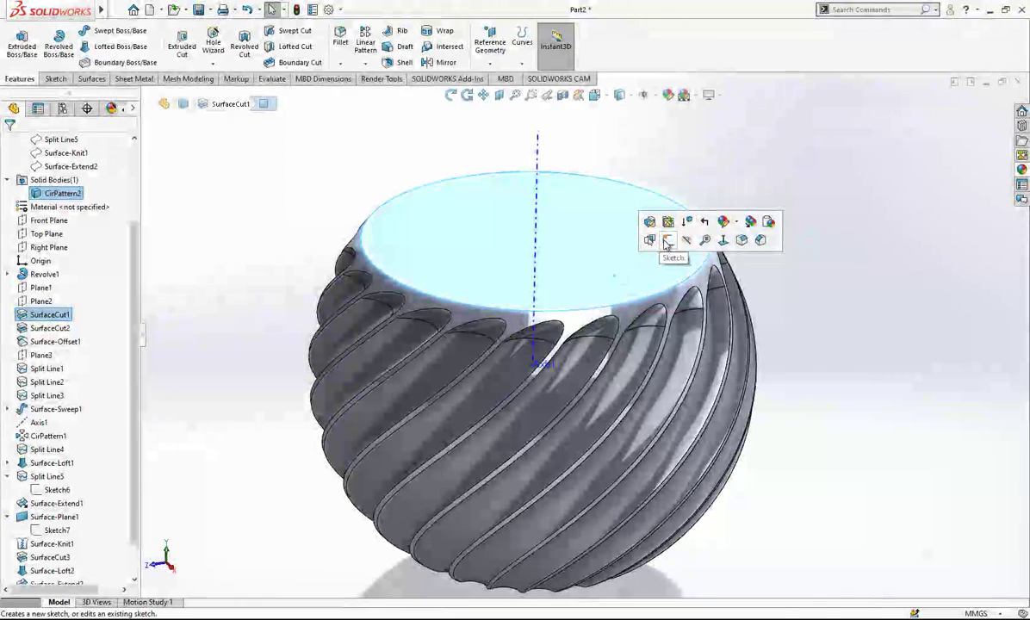
left_click(666, 241)
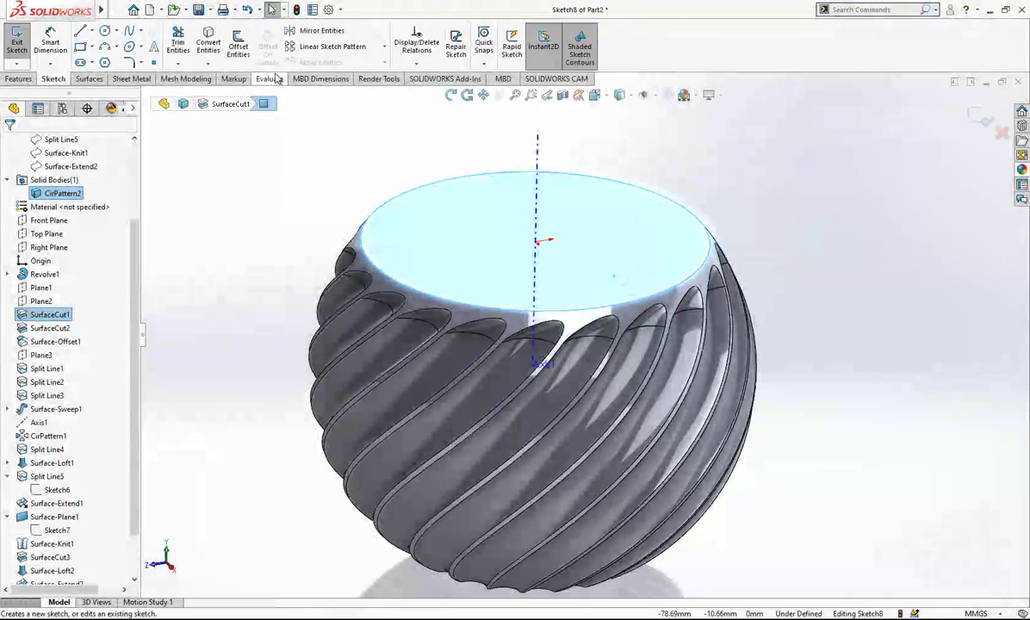
left_click(32, 76)
left_click(30, 54)
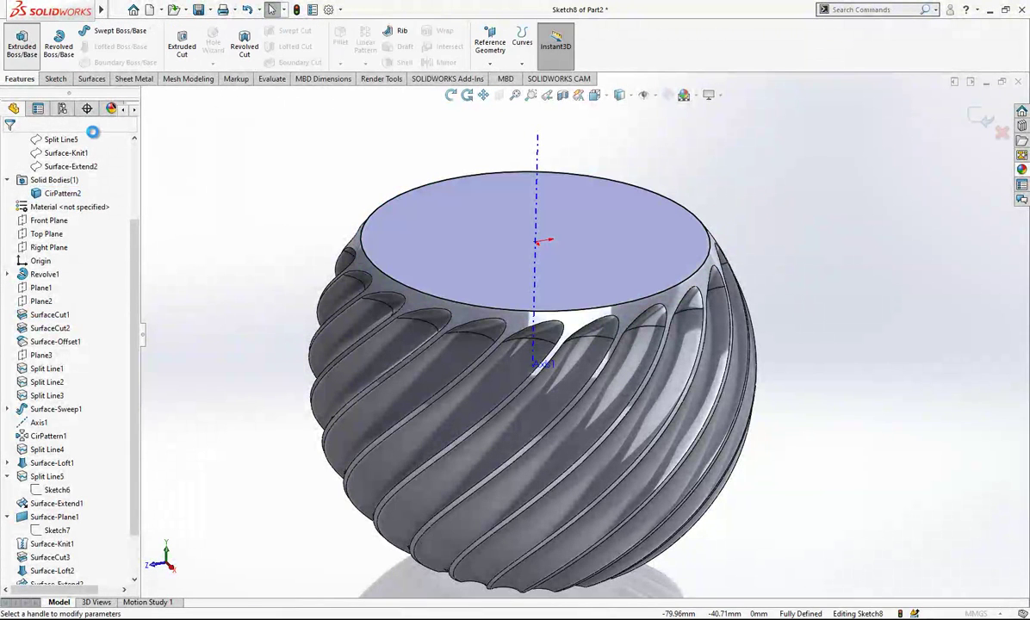
type("3")
key("Return")
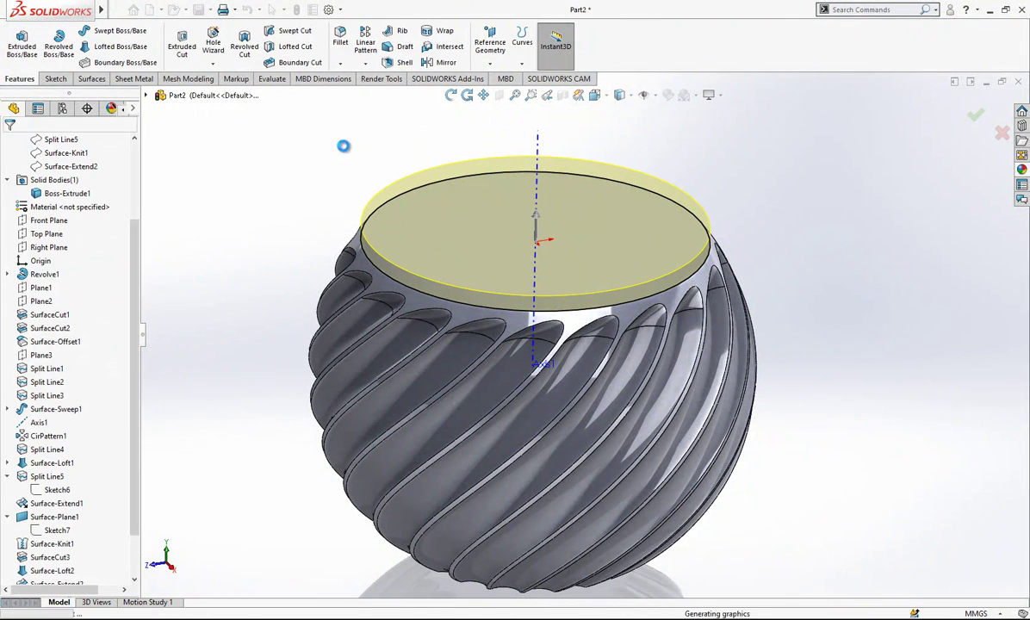
Fillet the circular edge where the extruded rim meets the fluted bowl with a 5 mm radius
left_click(340, 38)
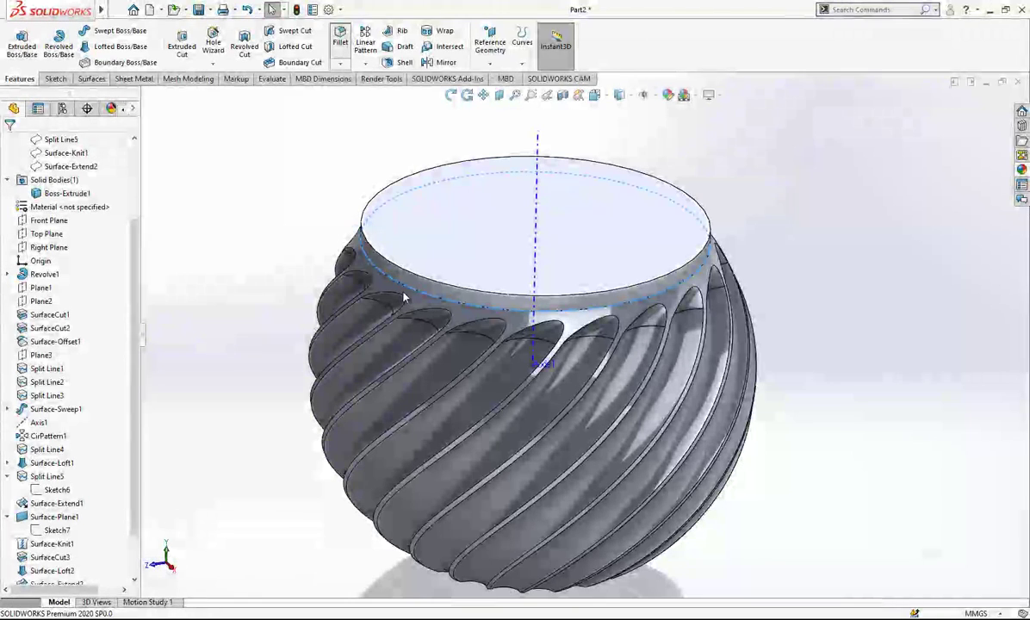
left_click(425, 297)
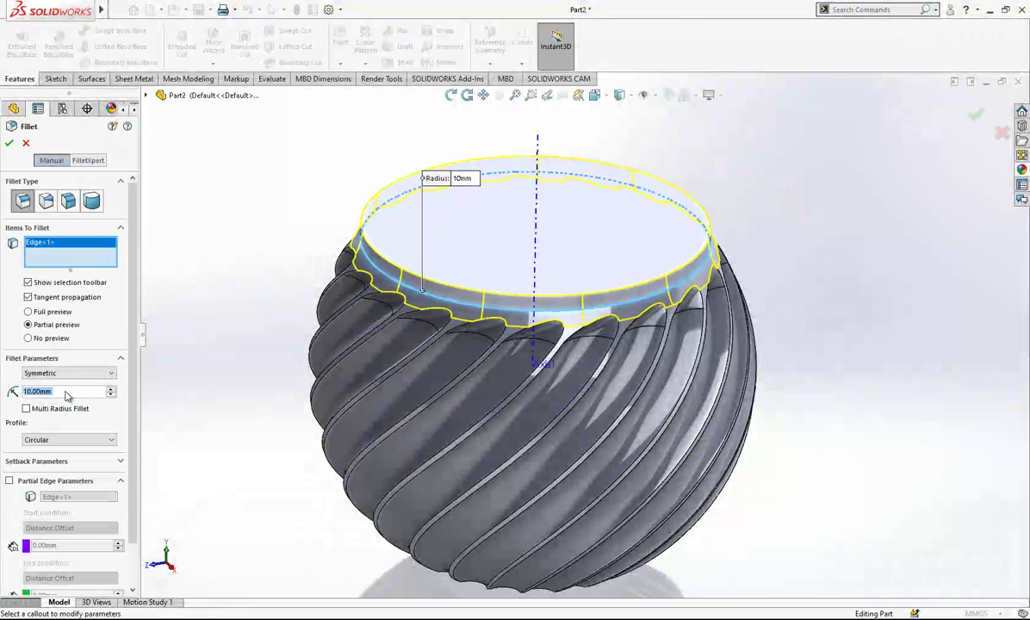
type("5")
key("Return")
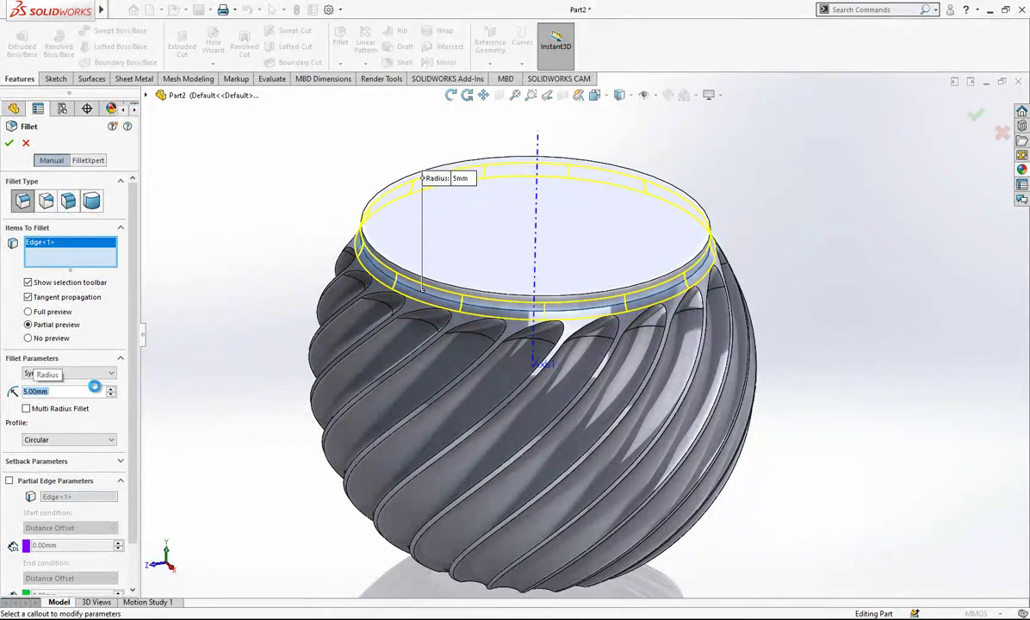
key("Return")
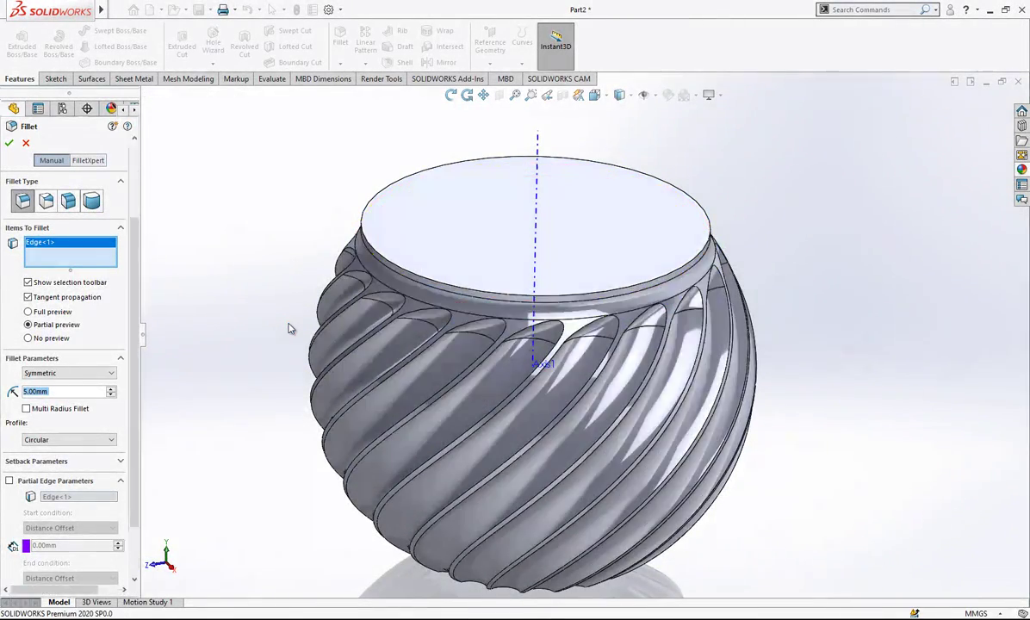
Hide the reference axis through the centre of the bowl
scroll(471, 322, "down", 3)
scroll(513, 306, "up", 2)
scroll(458, 277, "up", 2)
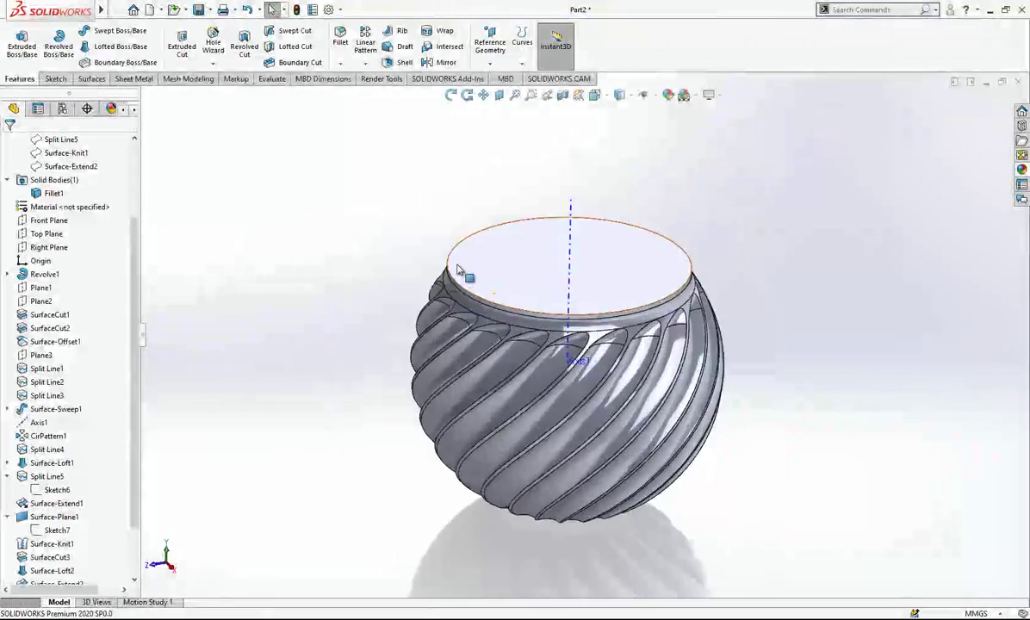
scroll(583, 304, "up", 1)
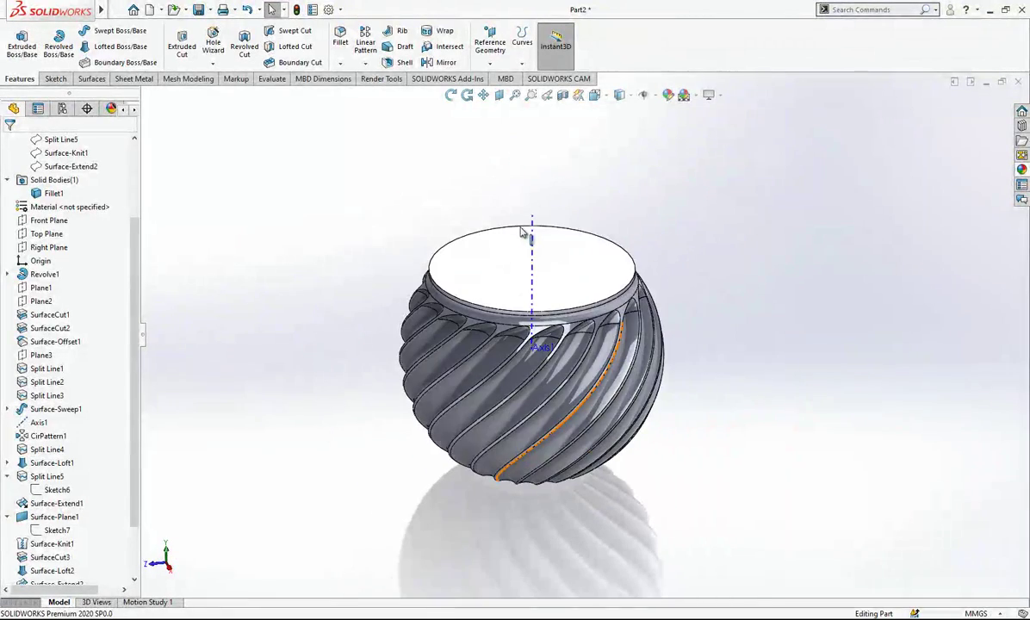
left_click(535, 247)
left_click(569, 209)
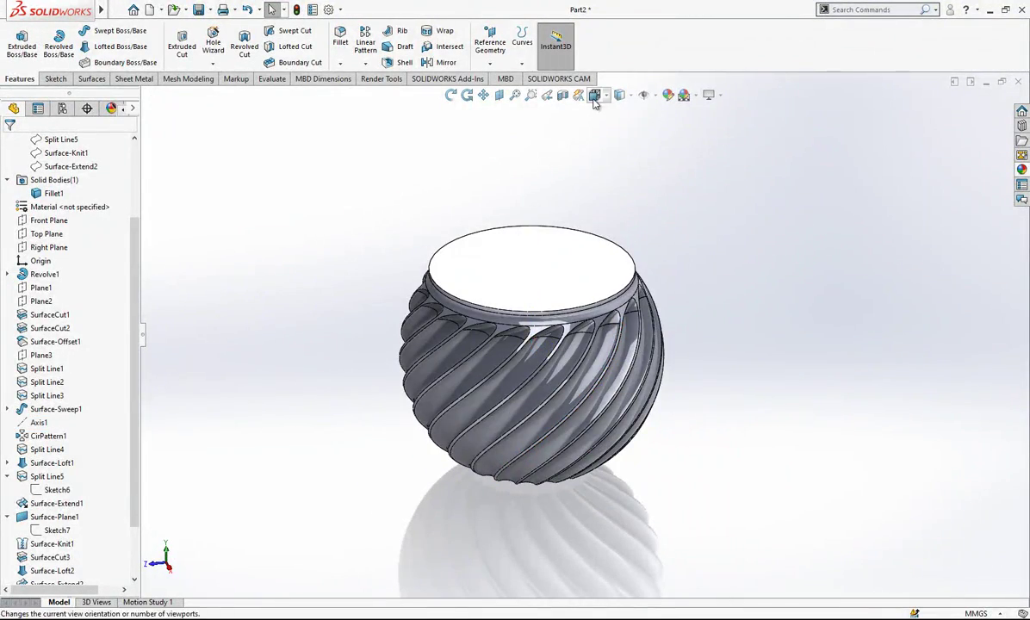
left_click(594, 97)
left_click(542, 435)
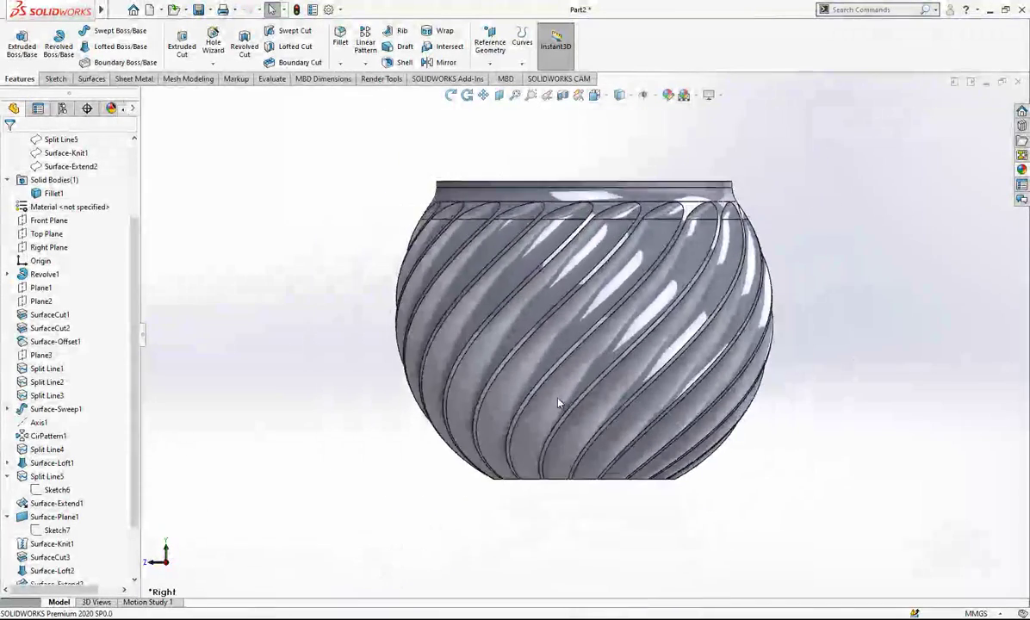
left_click(53, 229)
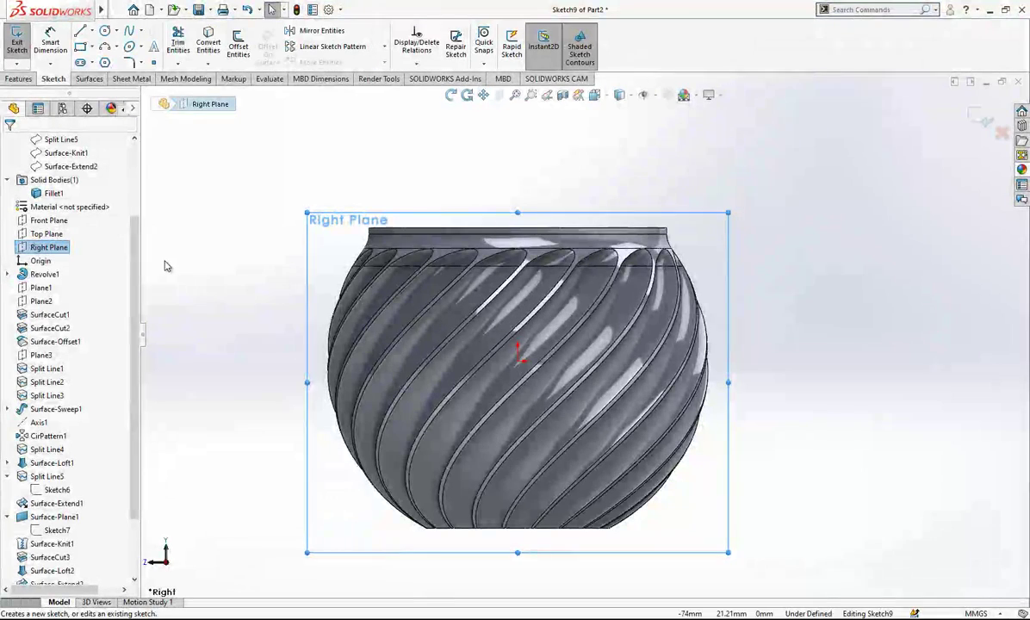
left_click(8, 274)
left_click(39, 290)
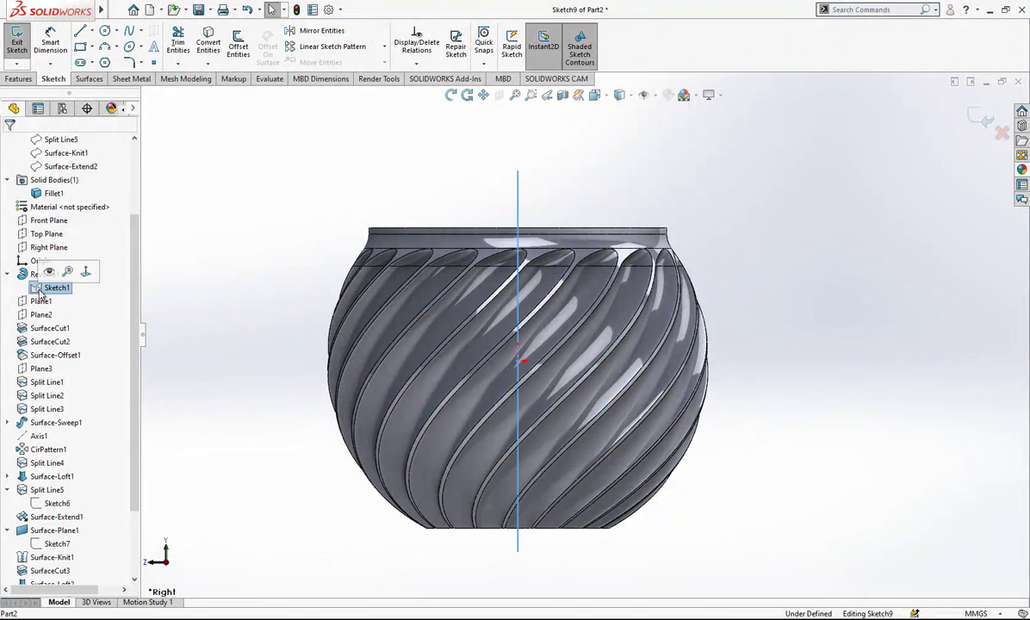
scroll(602, 184, "up", 1)
left_click(976, 116)
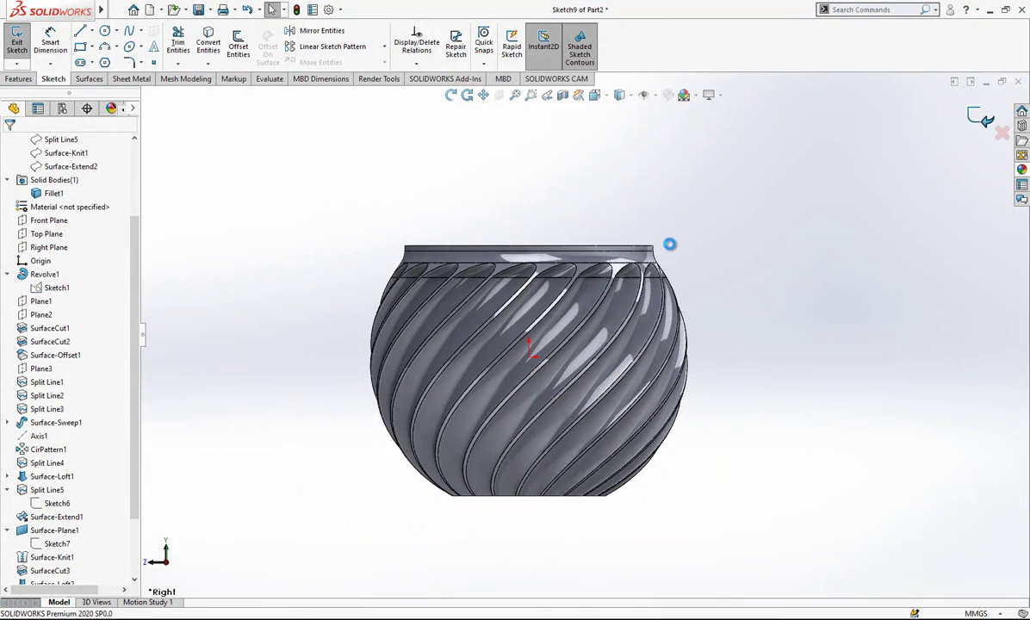
key("ctrl+b")
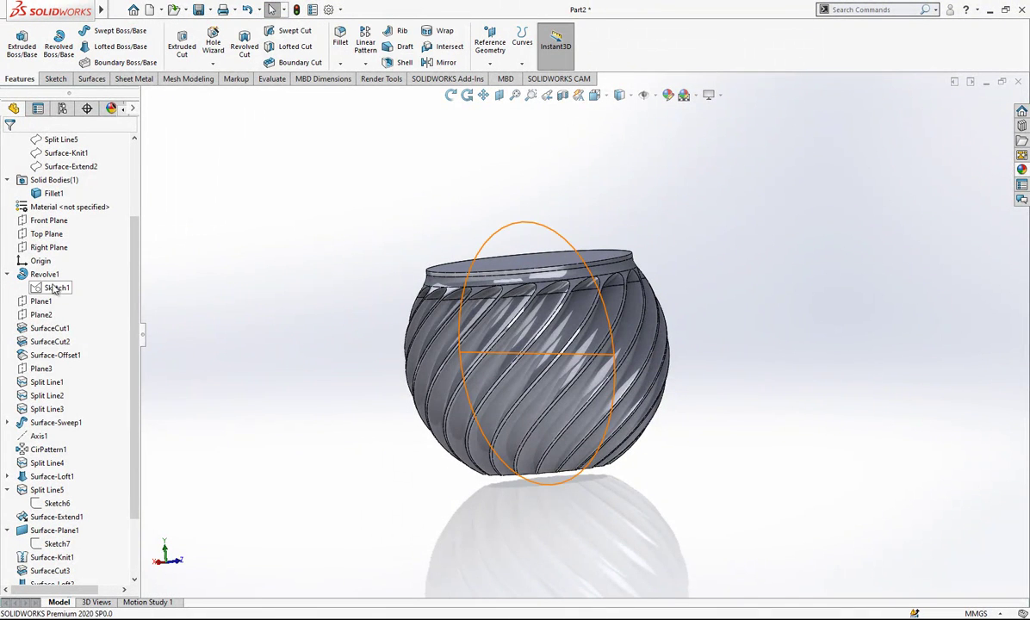
Start a sketch on the Front Plane, show it face-on, and convert the circle profile of the original revolve into it
scroll(598, 336, "up", 1)
middle_click_drag(603, 325, 718, 343)
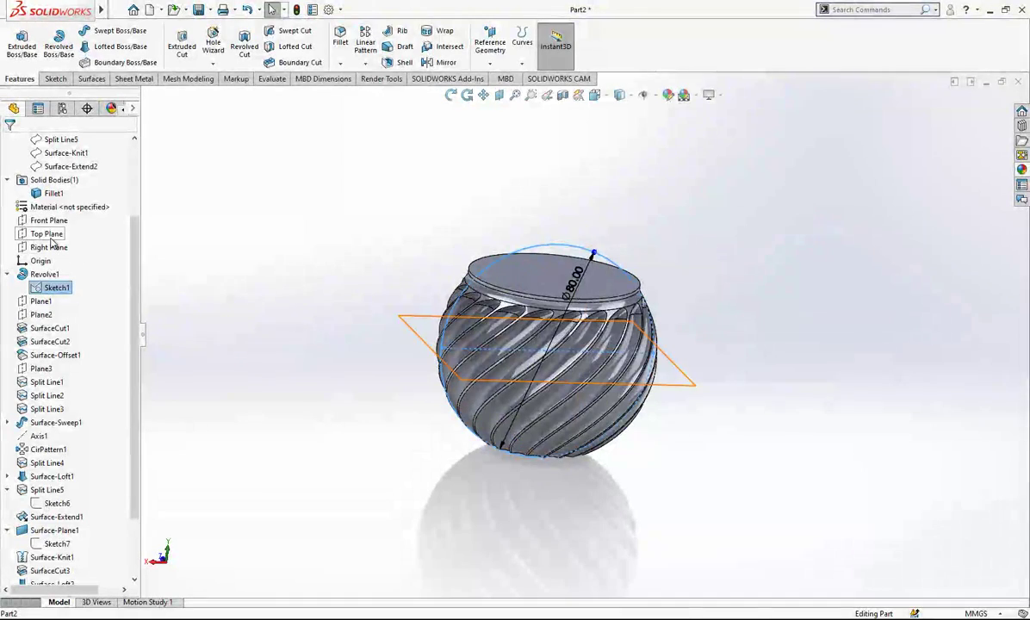
left_click(50, 223)
left_click(61, 200)
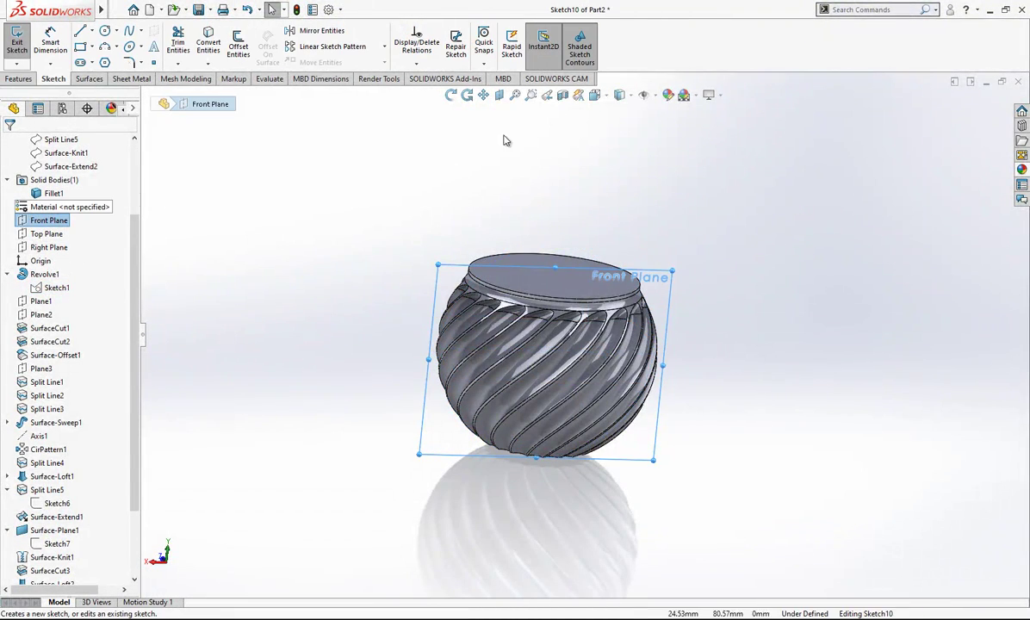
left_click(595, 99)
left_click(523, 401)
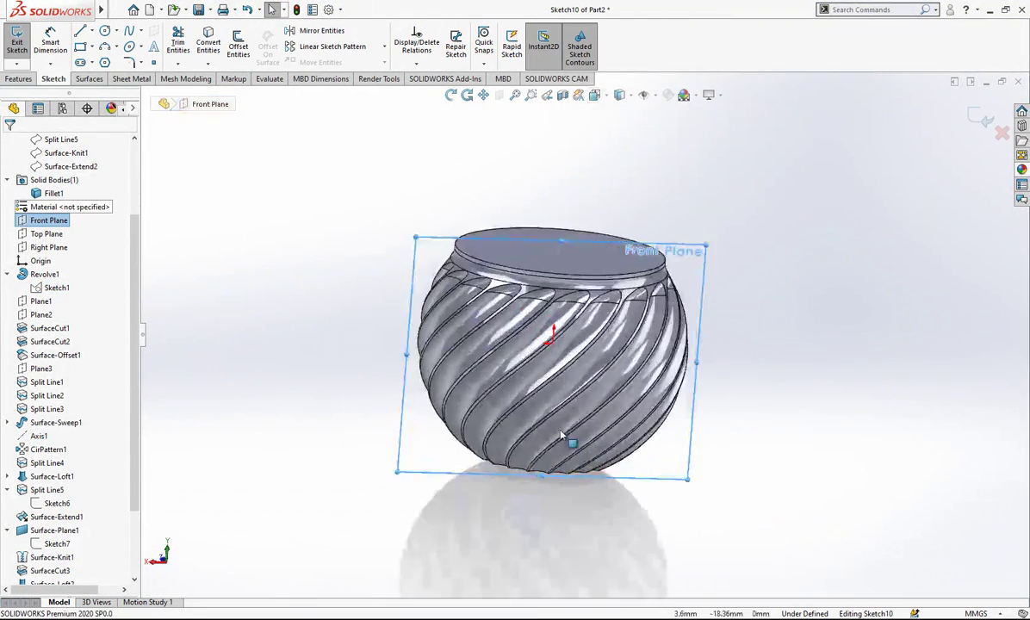
left_click(47, 288)
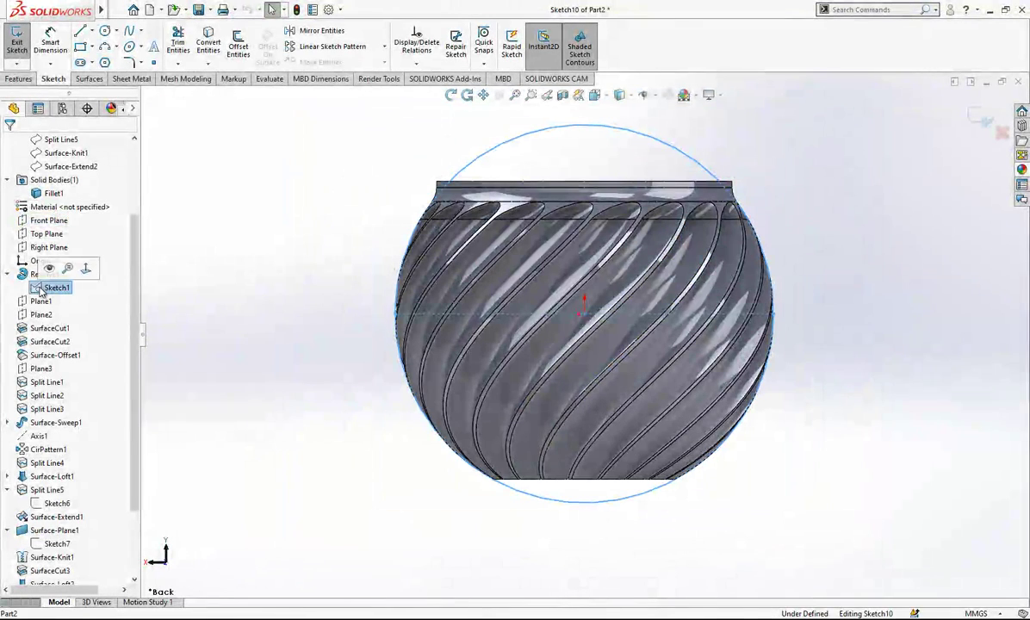
left_click(210, 40)
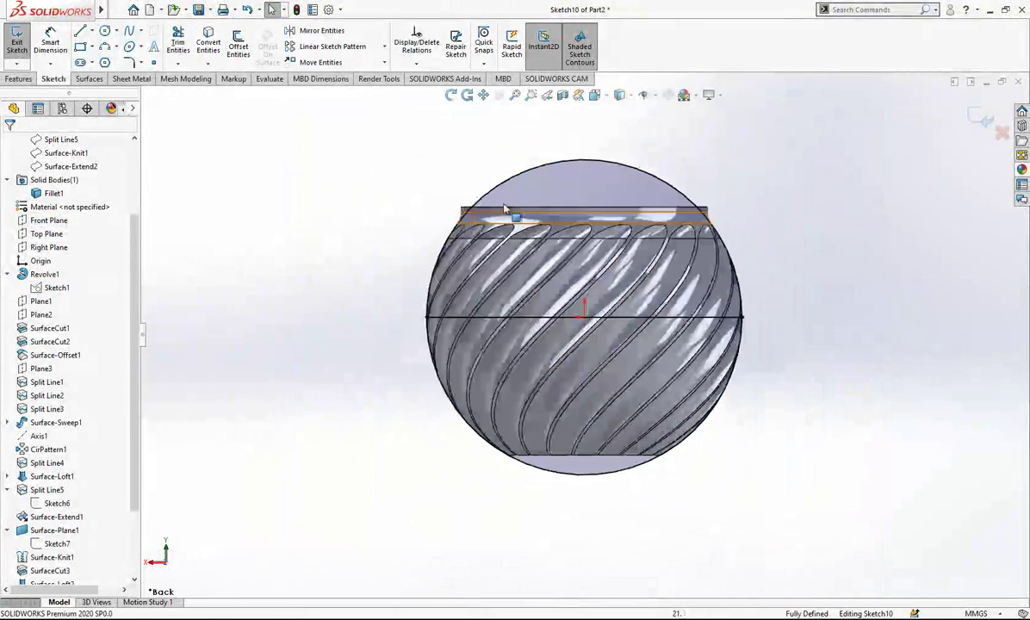
Turn the horizontal diameter line of the converted circle profile into construction geometry
left_click(668, 188)
scroll(685, 226, "down", 3)
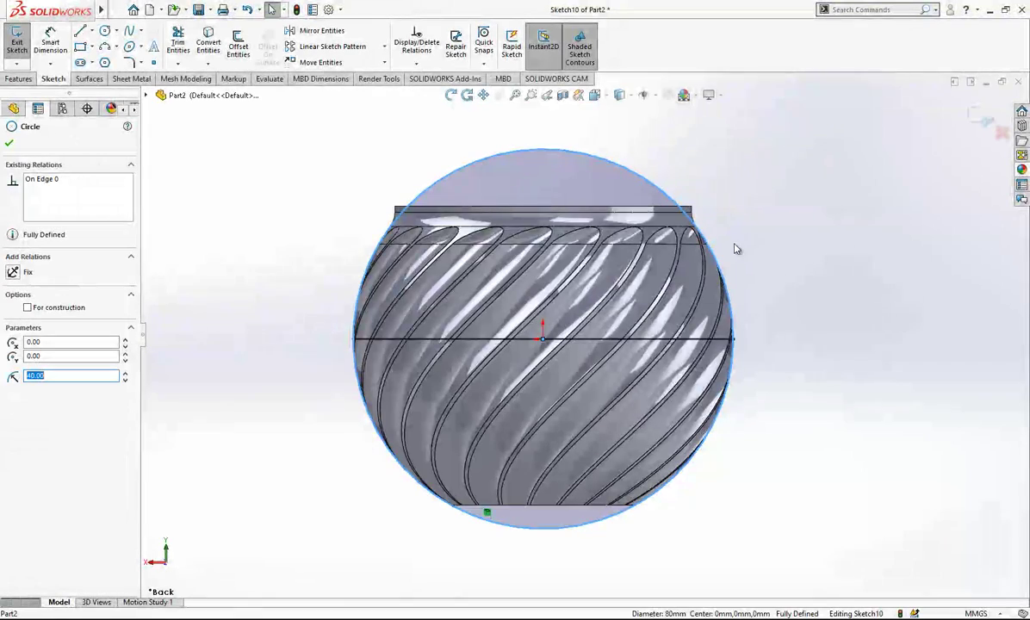
left_click(710, 336)
key("Escape")
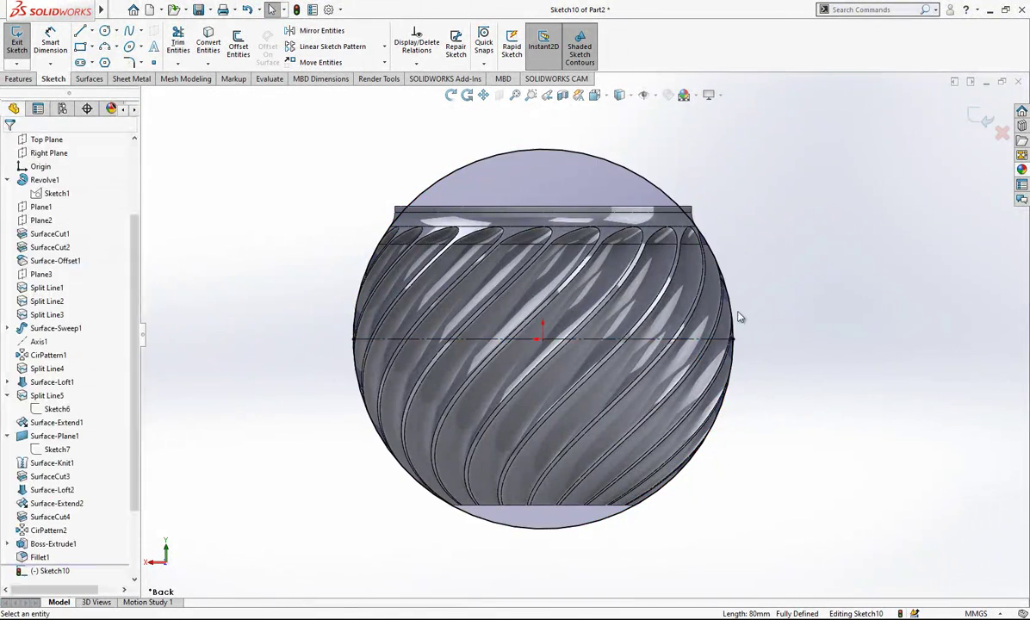
Offset the converted circle inward by 3 mm
scroll(610, 335, "up", 2)
left_click(499, 191)
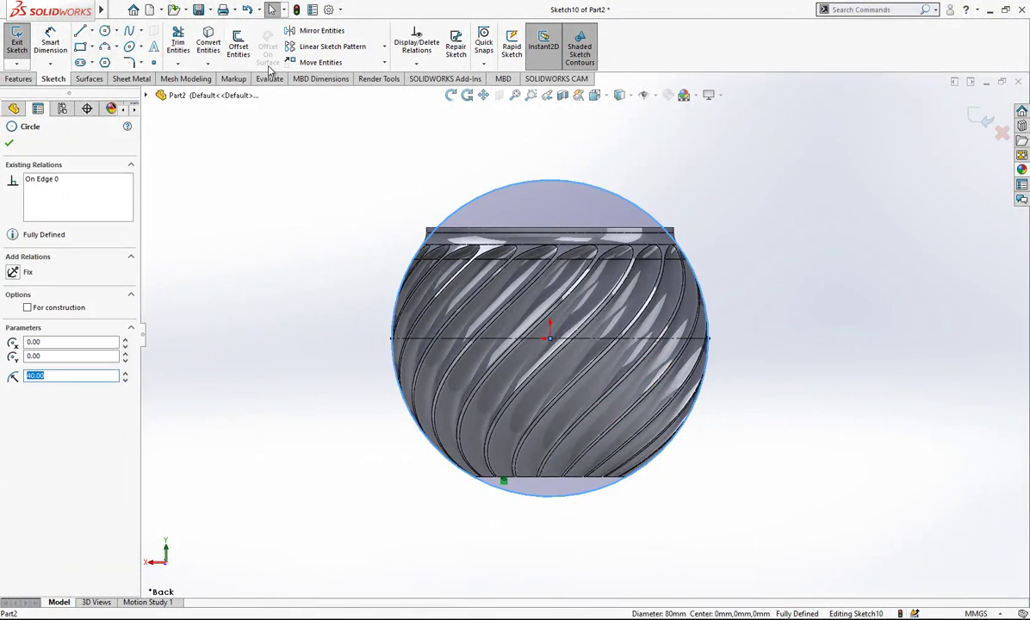
left_click(239, 45)
left_click(54, 207)
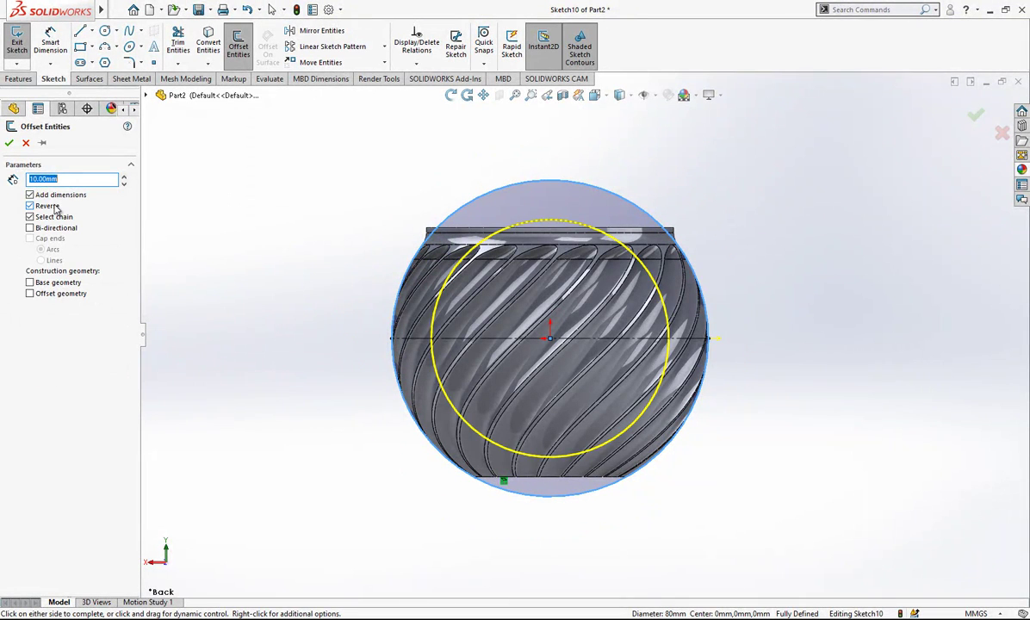
key("Return")
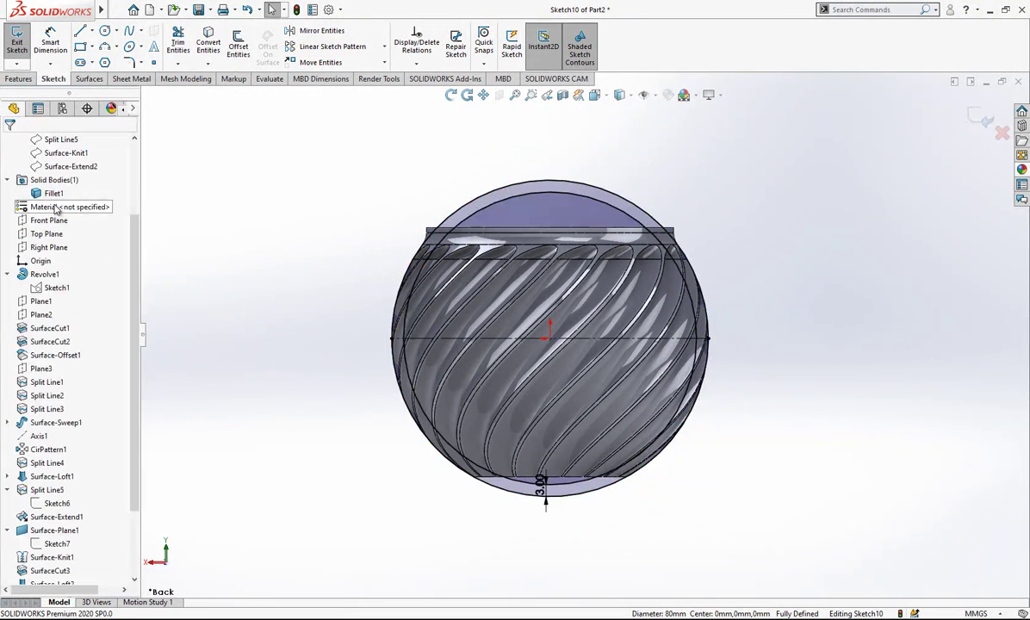
Draw a horizontal line about 38 mm long across the bowl's flat base, between its two outer corners
scroll(524, 414, "down", 5)
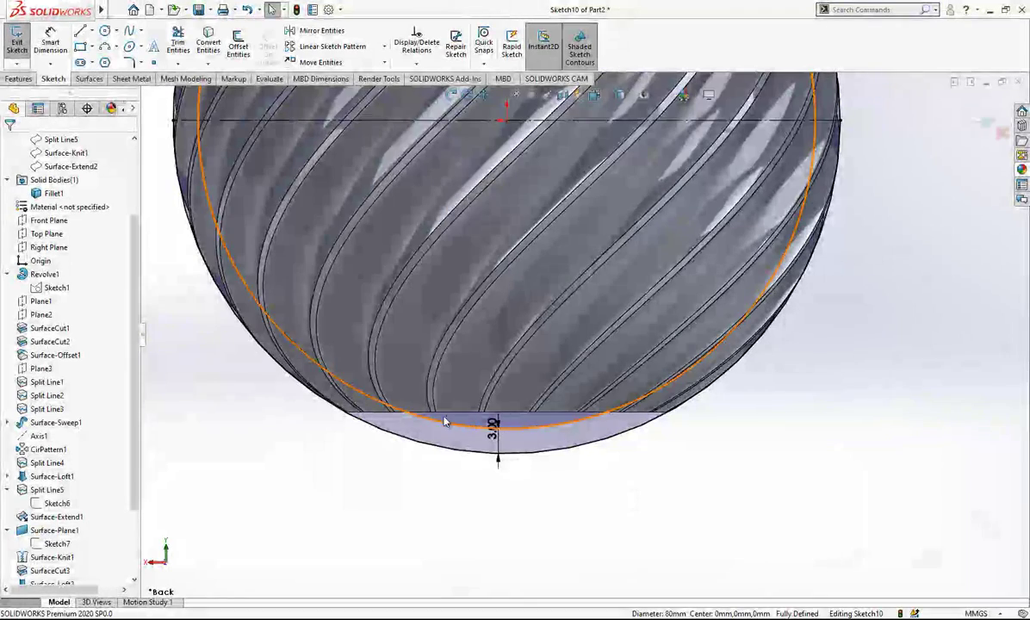
scroll(456, 417, "up", 3)
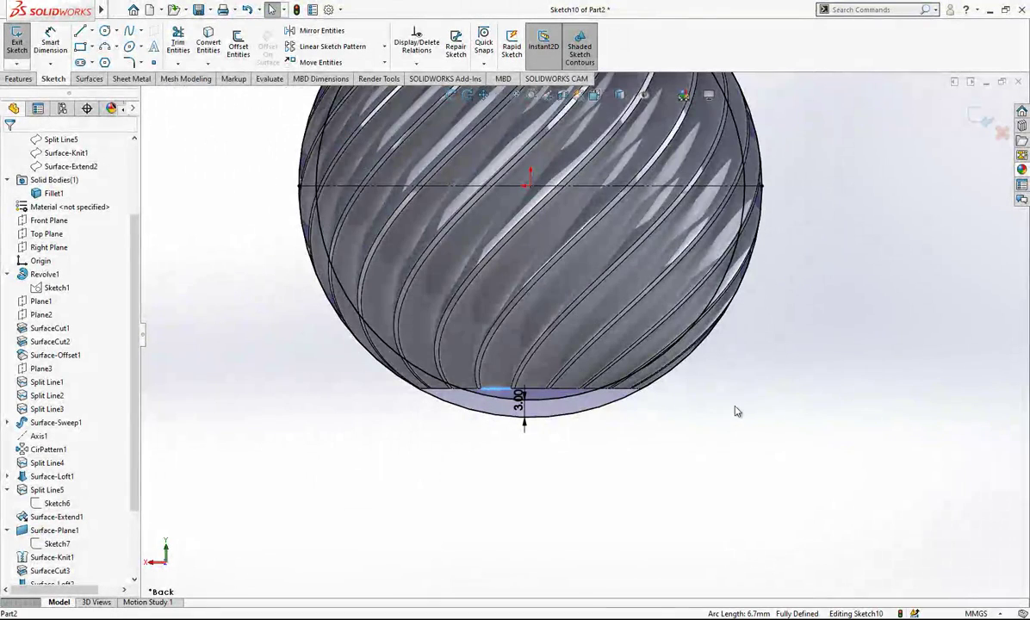
key("l")
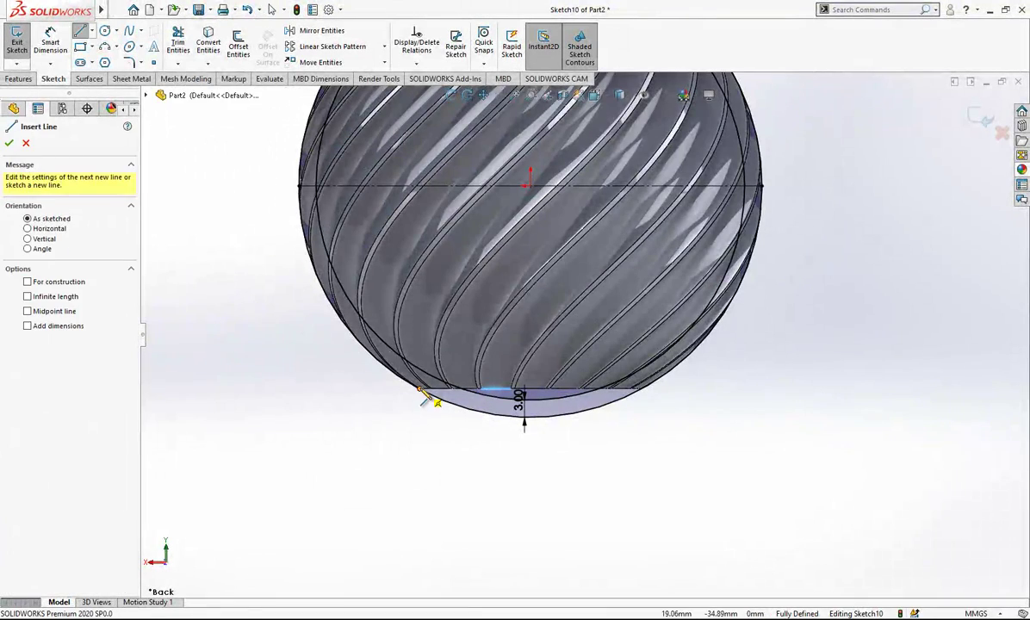
left_click(426, 395)
left_click(641, 389)
left_click(642, 390)
key("Escape")
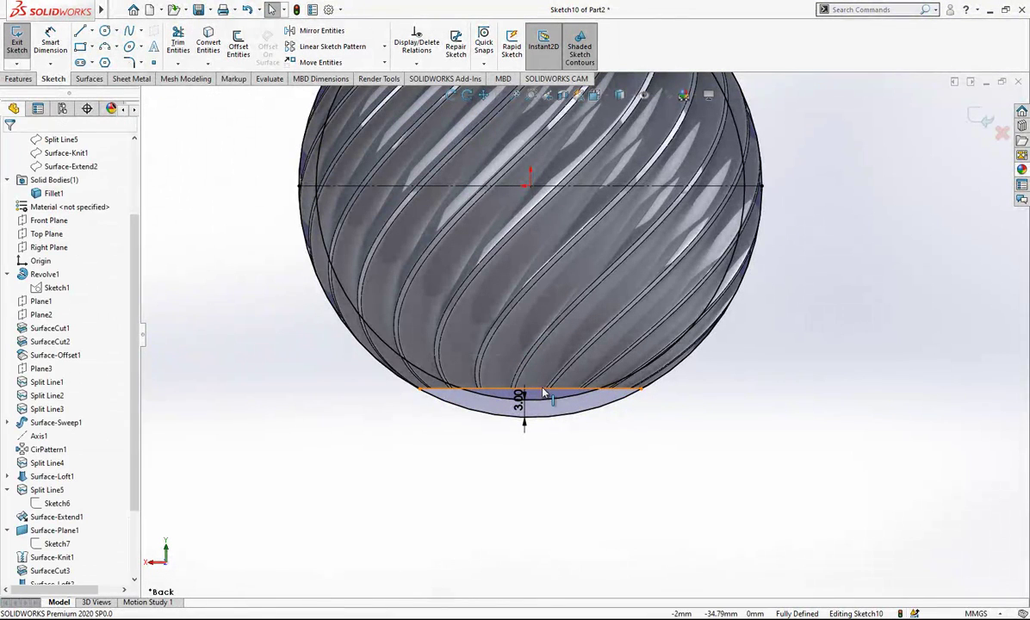
Offset the base line upward into the bowl by 3 mm
left_click(544, 389)
left_click(244, 50)
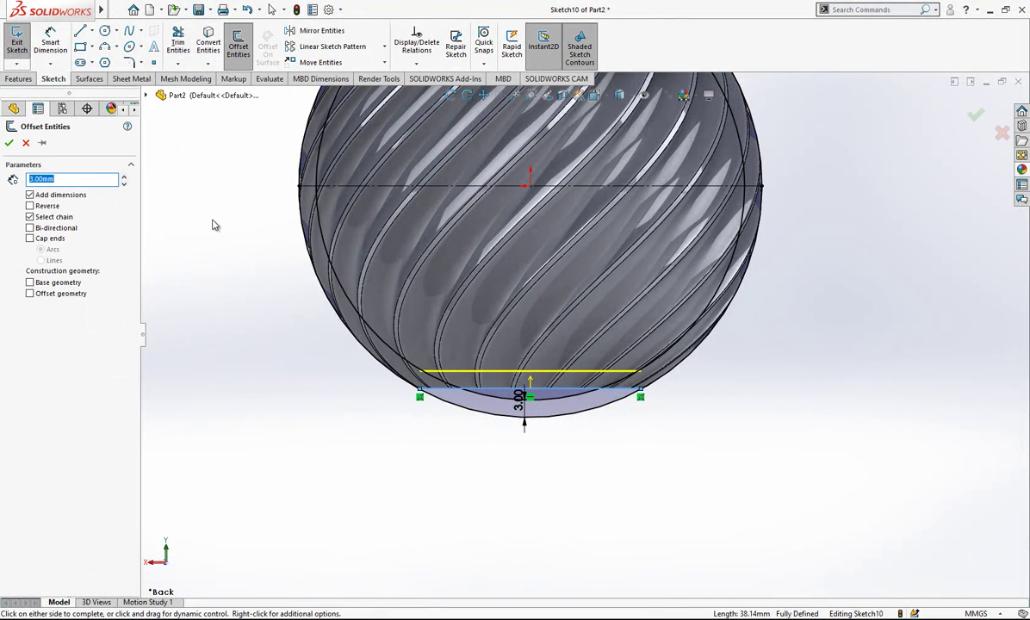
left_click(215, 225)
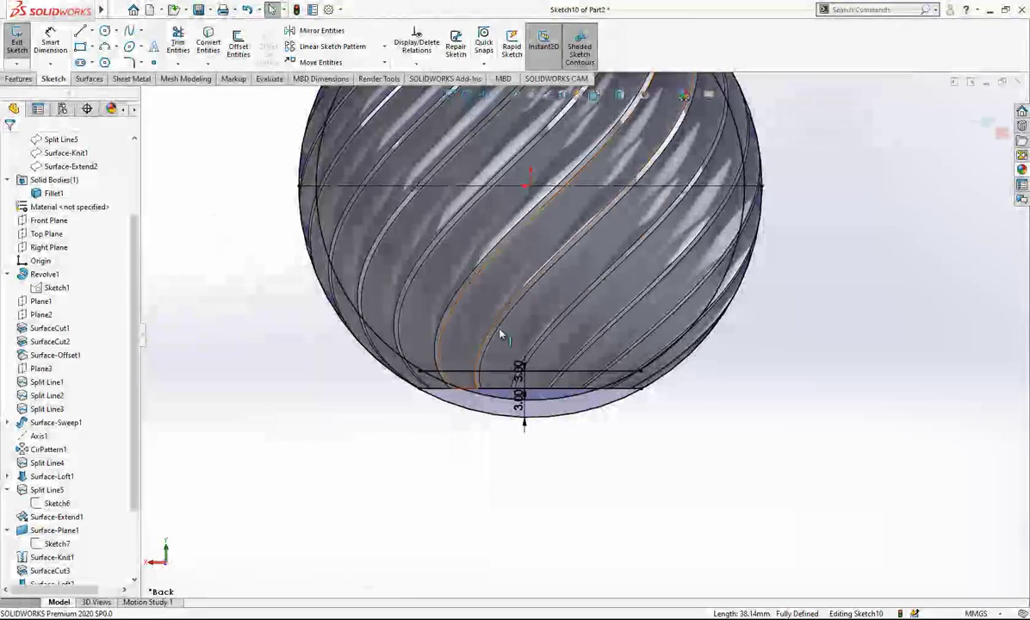
Turn the outer converted circle into construction geometry
scroll(642, 401, "down", 3)
left_click(637, 409)
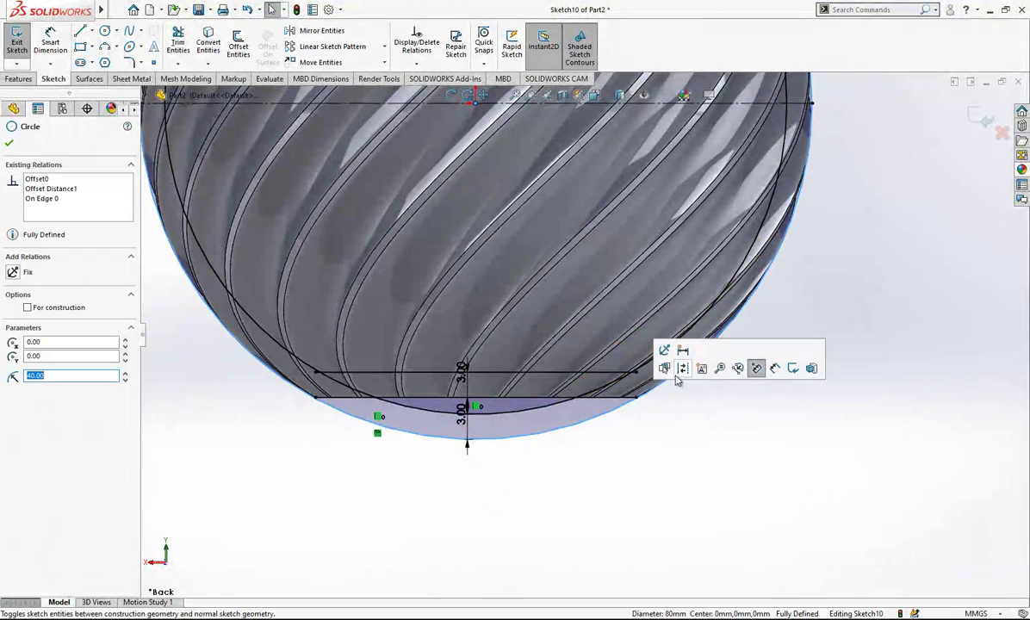
left_click(633, 349)
left_click(609, 398)
left_click(663, 362)
left_click(680, 381)
left_click(770, 385)
Trim the offset circle below the offset base line, the overhanging ends of that line, and the original base line
left_click(179, 43)
scroll(373, 349, "down", 3)
mouse_move(423, 346)
left_mouse_down()
mouse_move(429, 326)
mouse_move(498, 354)
left_mouse_up()
scroll(671, 376, "up", 3)
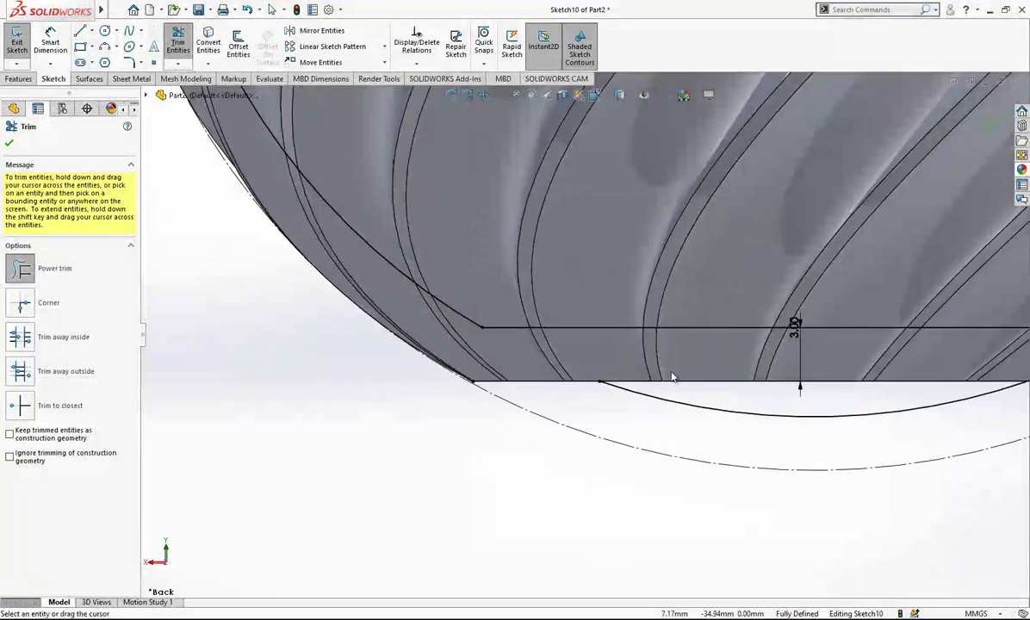
left_click(711, 372)
scroll(663, 387, "up", 3)
scroll(660, 380, "down", 3)
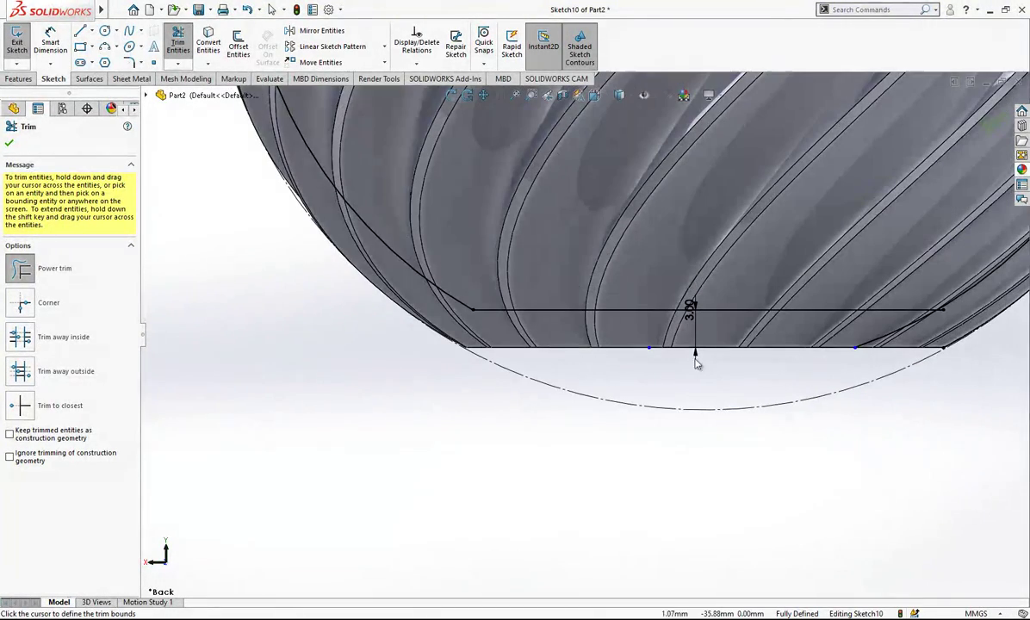
left_click_drag(932, 315, 945, 314)
scroll(898, 343, "up", 4)
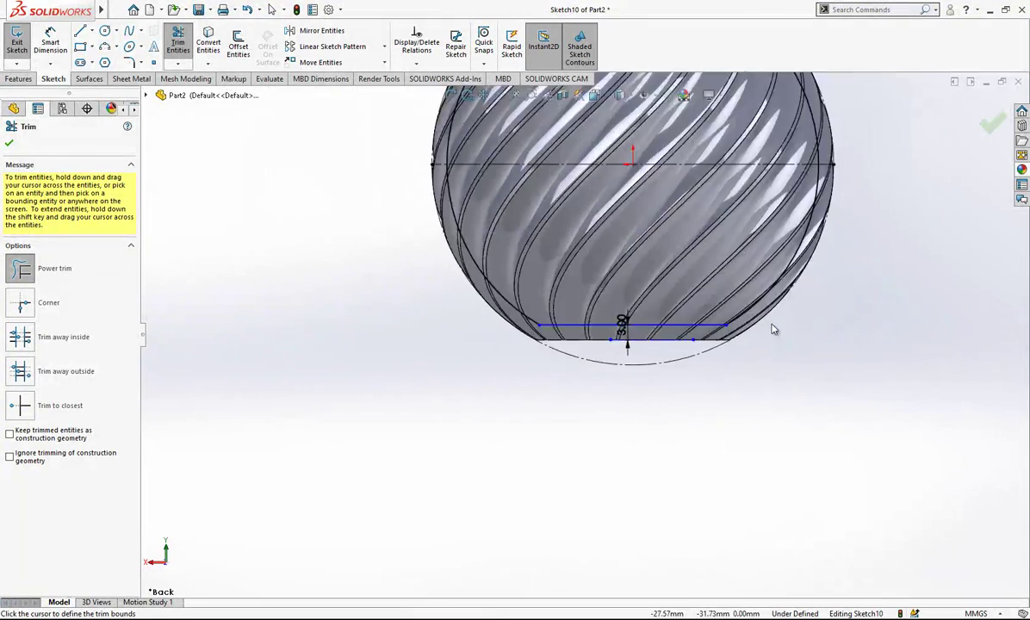
scroll(749, 331, "down", 4)
left_click_drag(579, 345, 429, 364)
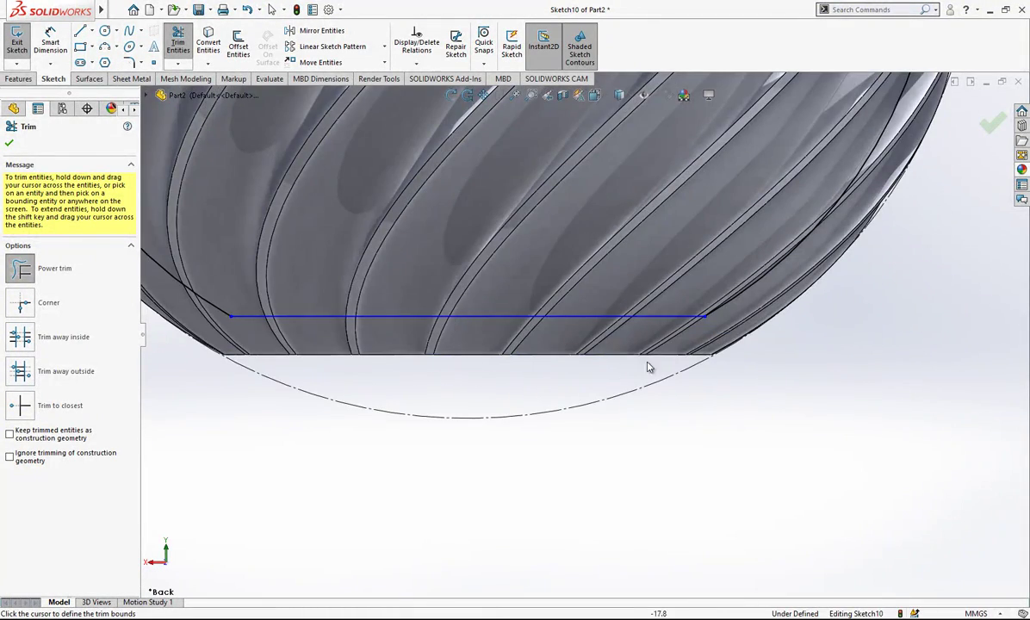
scroll(689, 371, "up", 4)
scroll(534, 181, "down", 5)
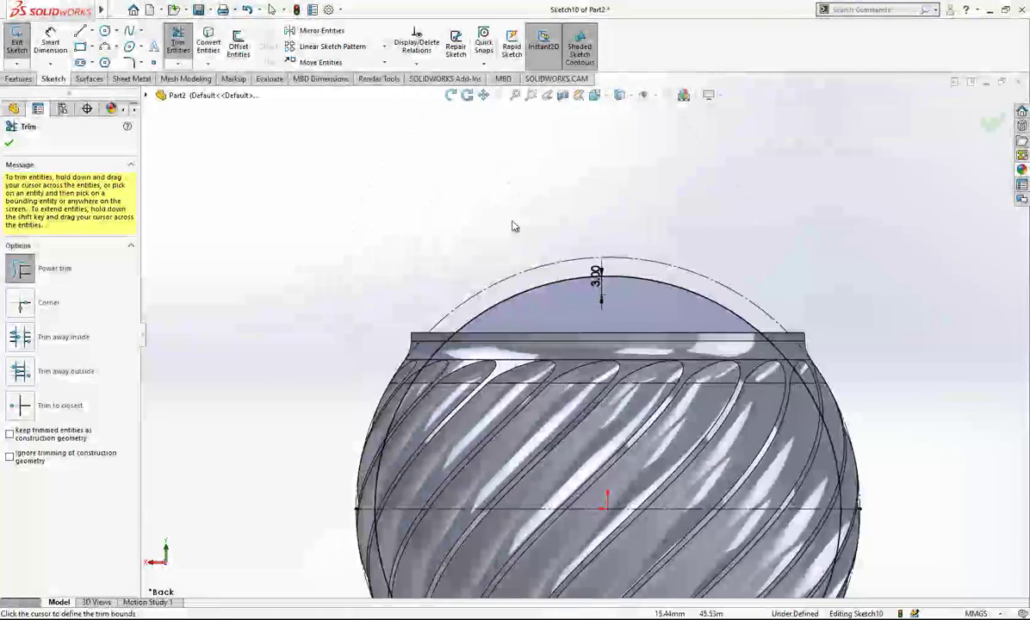
scroll(497, 211, "down", 3)
key("Escape")
key("l")
scroll(388, 371, "up", 2)
scroll(452, 420, "down", 1)
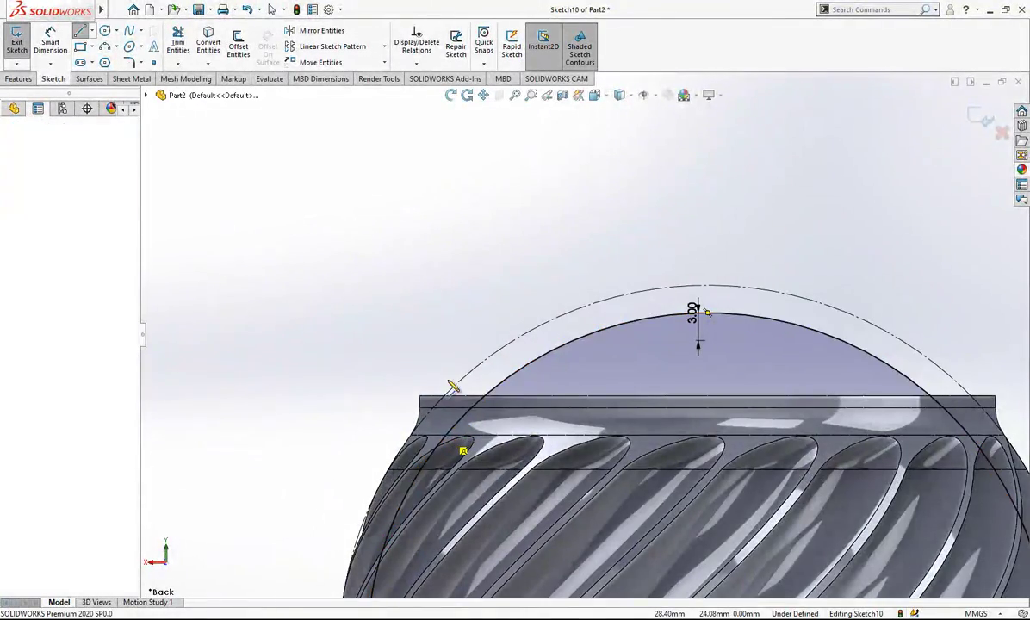
left_click(460, 450)
key("Escape")
key("Escape")
Draw a line about 21 mm long from above the rim down onto the offset circle at the rim's lower edge, and make it vertical
left_click(80, 31)
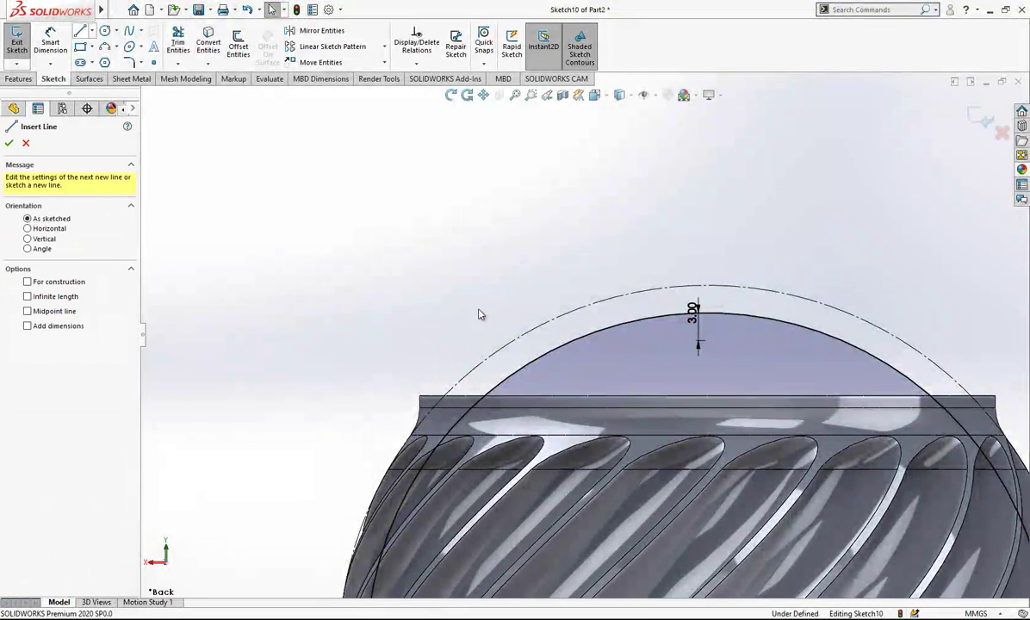
scroll(494, 428, "up", 2)
left_click(471, 421)
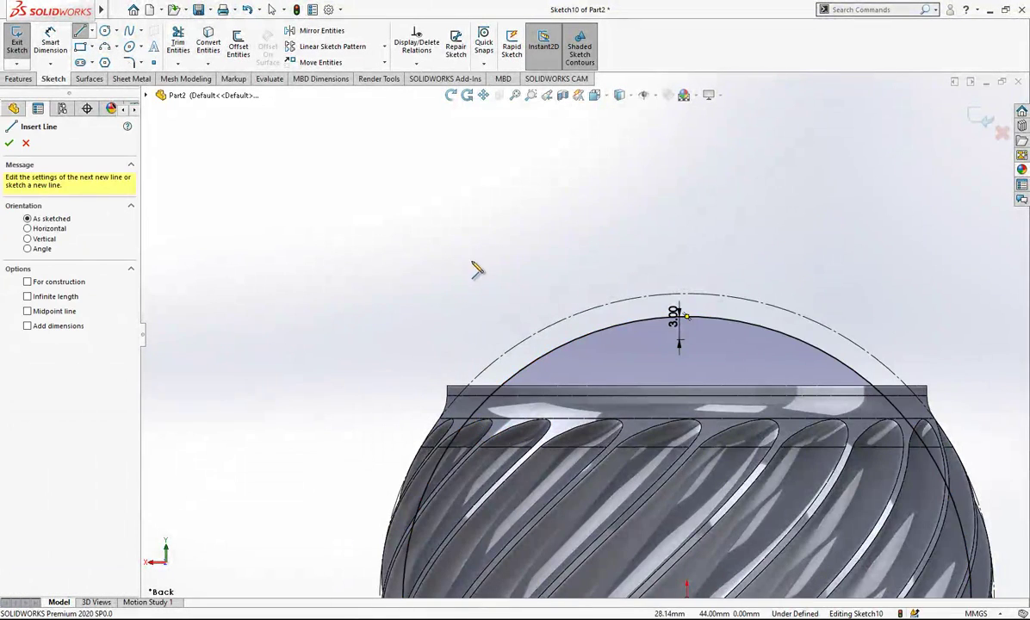
left_click(473, 260)
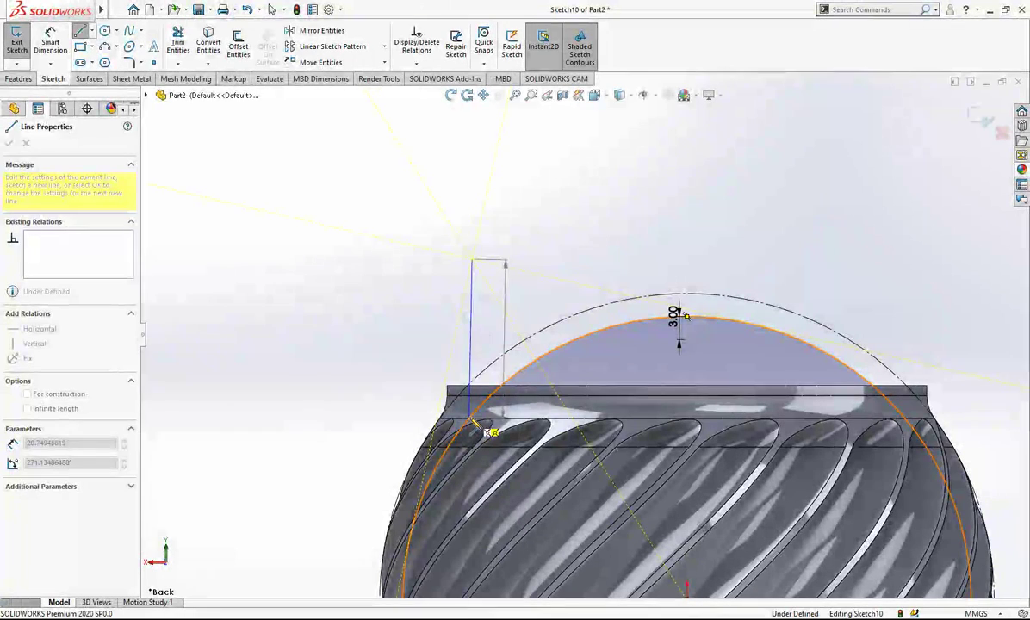
left_click(469, 418)
key("Escape")
right_click_drag(439, 343, 405, 213)
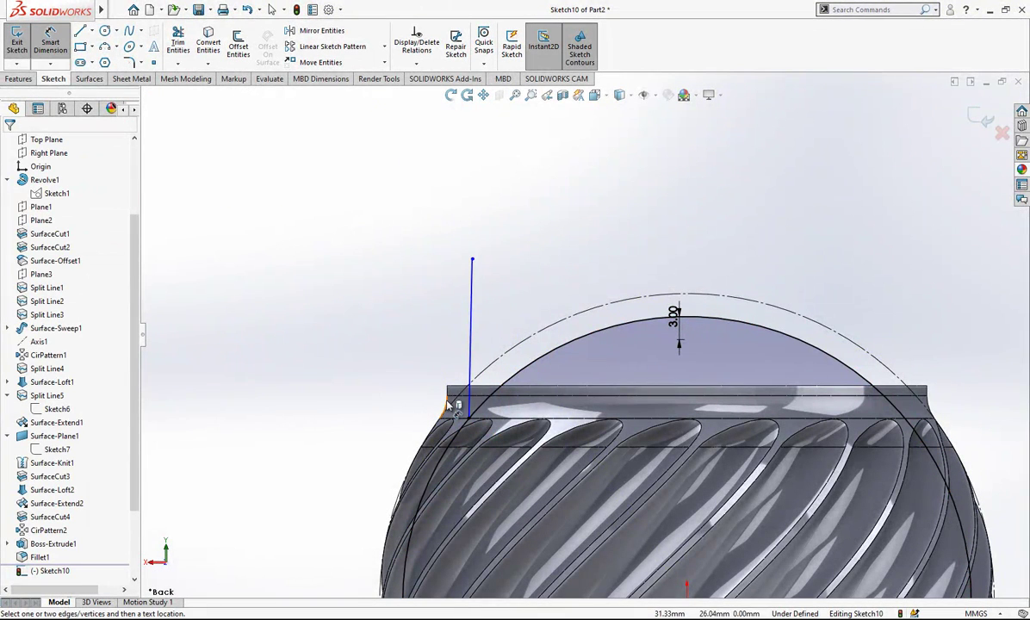
key("Escape")
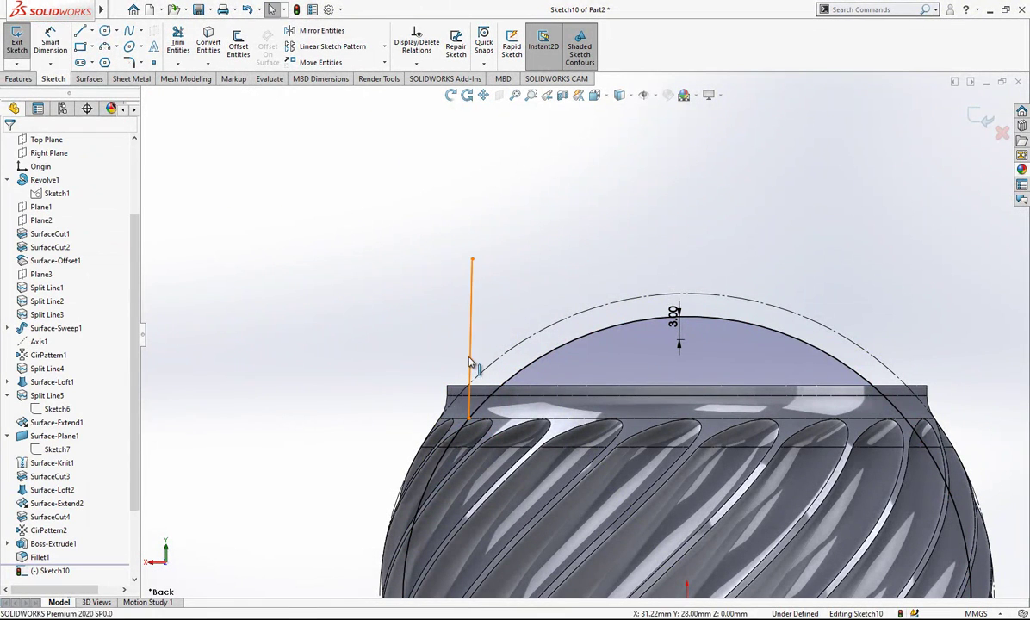
left_click(470, 363)
left_click(522, 305)
Try to dimension the distance between the rim's outer edge and the vertical line, and delete that dimension
left_click(175, 42)
left_click(50, 43)
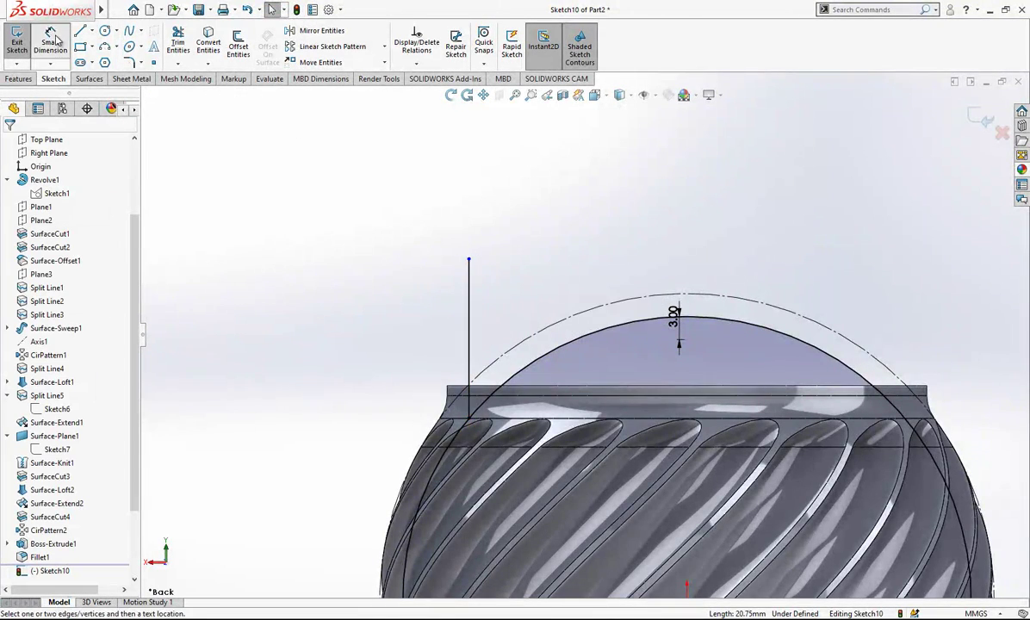
scroll(452, 405, "down", 3)
left_click(440, 366)
left_click(479, 340)
left_click(437, 288)
key("Return")
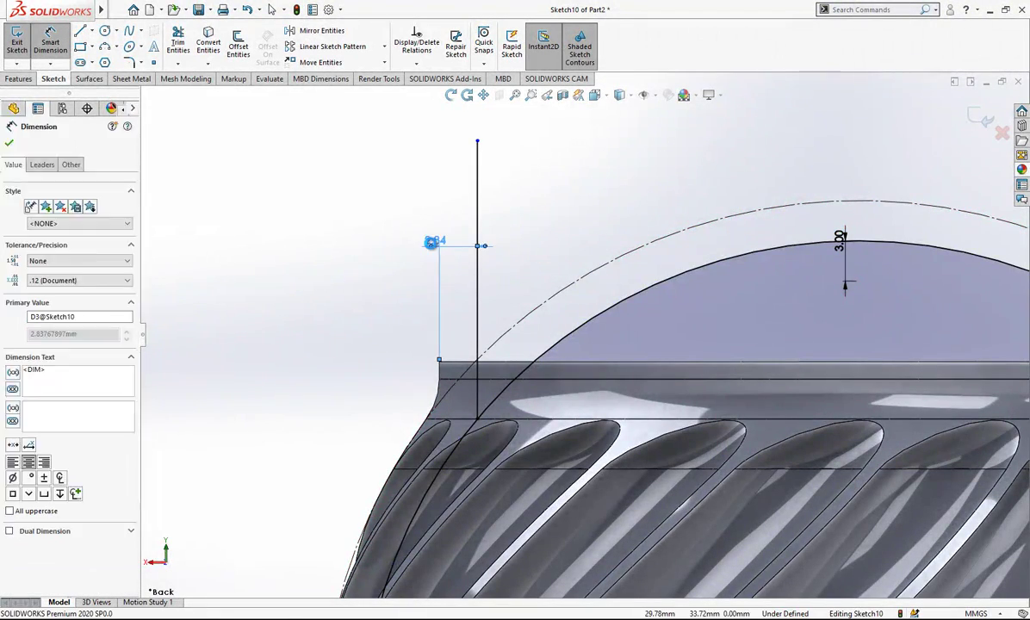
key("Delete")
scroll(478, 285, "up", 6)
key("Escape")
Trim away the top of the offset circle and its half opposite the vertical line, keeping only the arc joined to that line
left_click(176, 47)
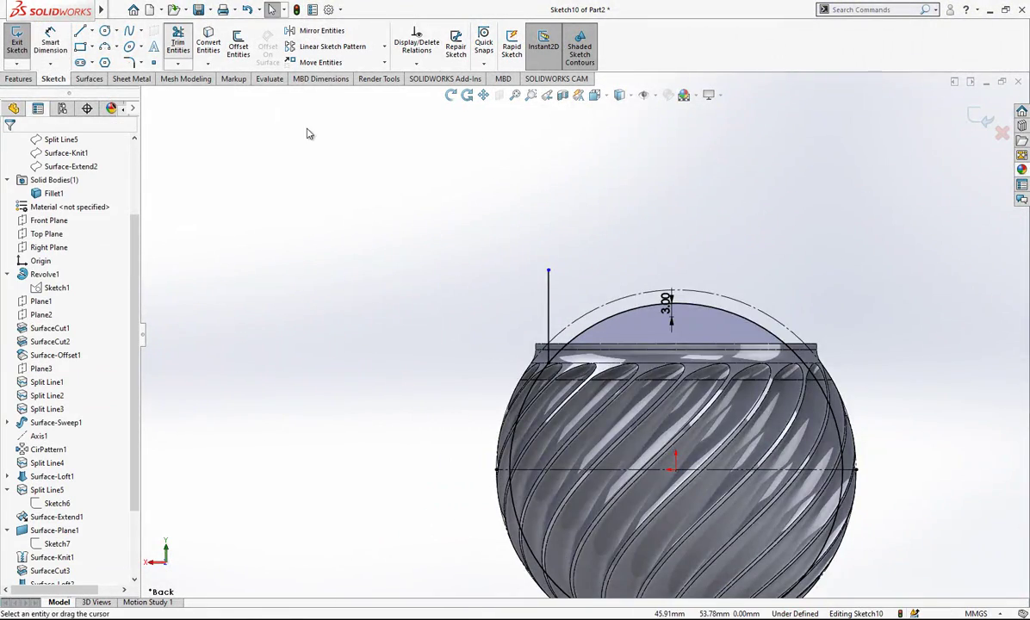
scroll(834, 360, "down", 1)
left_click_drag(733, 332, 724, 306)
scroll(588, 336, "up", 2)
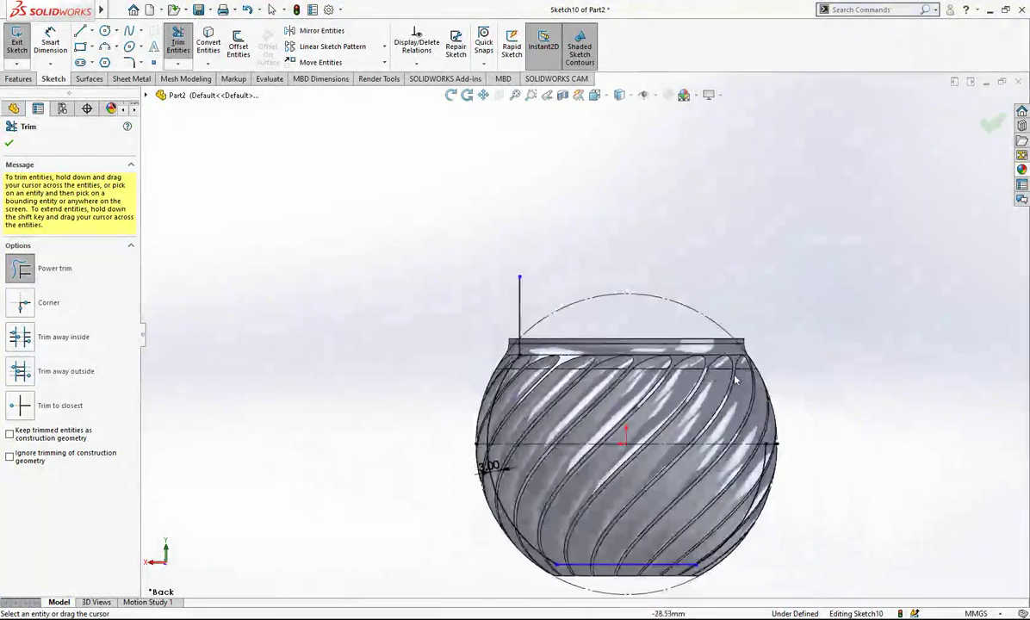
scroll(785, 543, "down", 1)
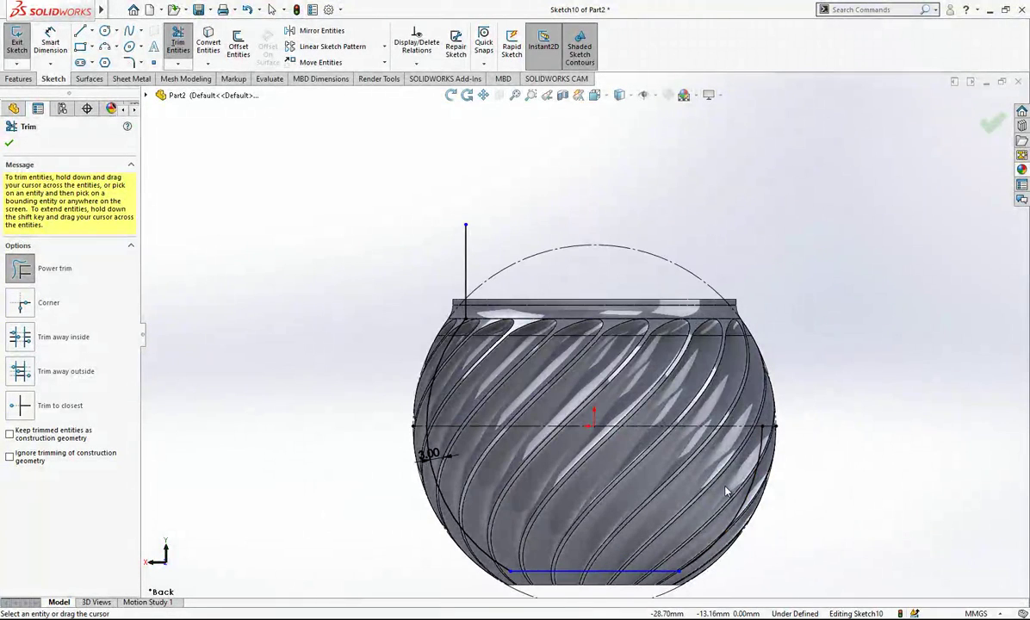
key("Escape")
scroll(638, 478, "up", 1)
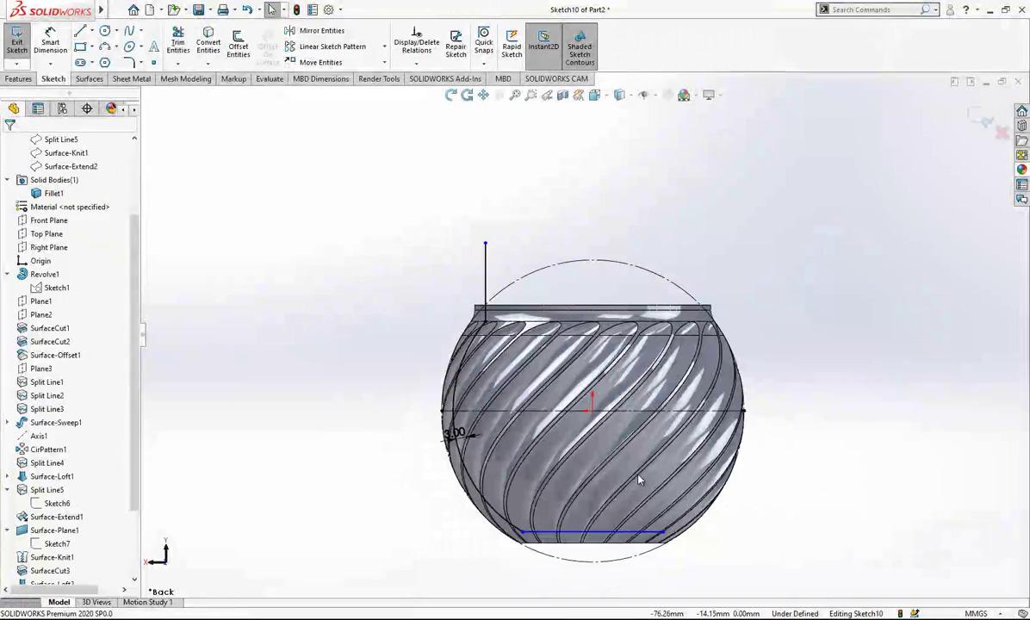
Draw a vertical line from the inner base line up through the origin, and join it to the short vertical line's top with a horizontal line about 28 mm long
key("l")
left_click(593, 531)
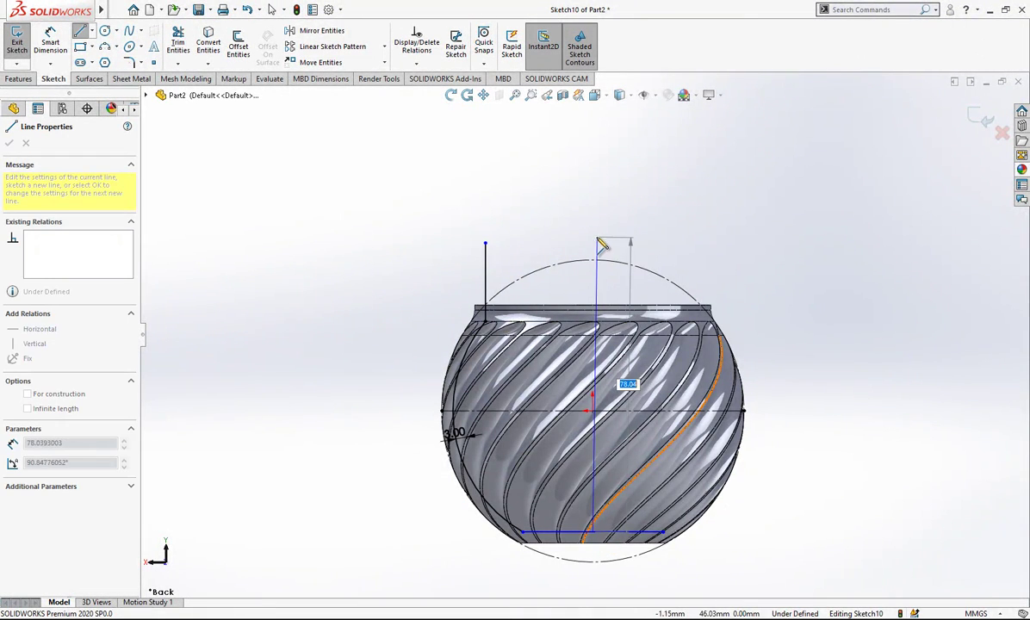
left_click(593, 244)
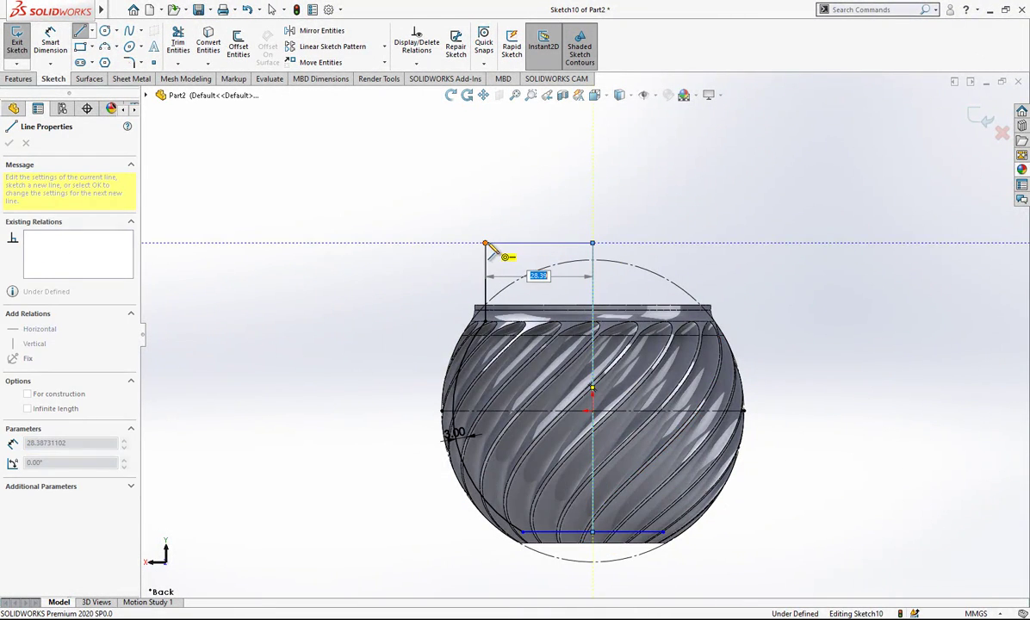
left_click(486, 244)
key("Escape")
Trim the inner base line beyond the vertical centre line to leave a closed half profile
left_click(183, 43)
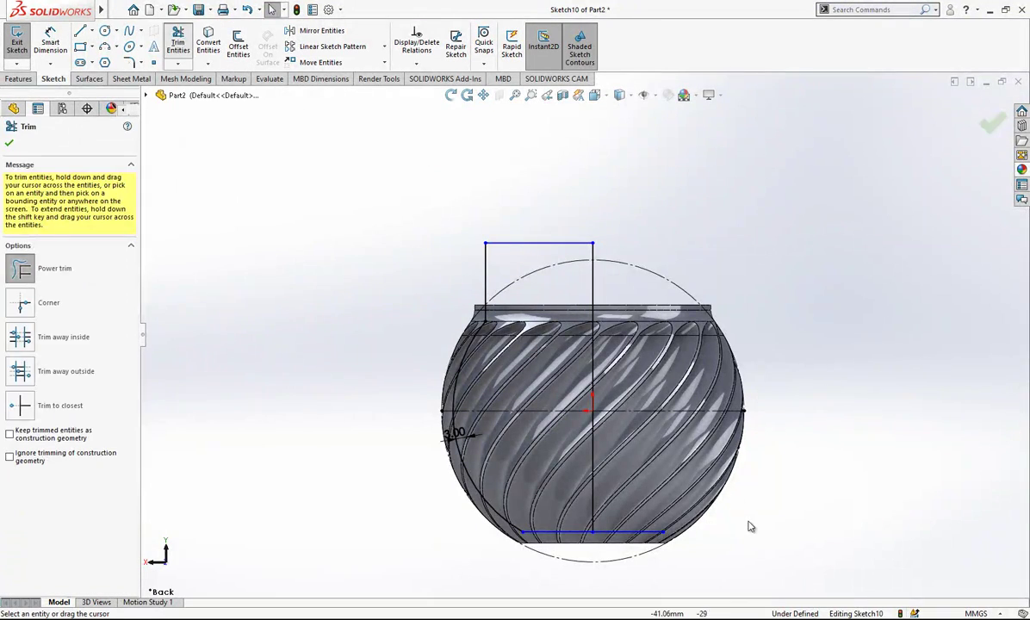
scroll(707, 517, "down", 3)
left_click_drag(583, 528, 579, 530)
key("Escape")
scroll(600, 409, "up", 3)
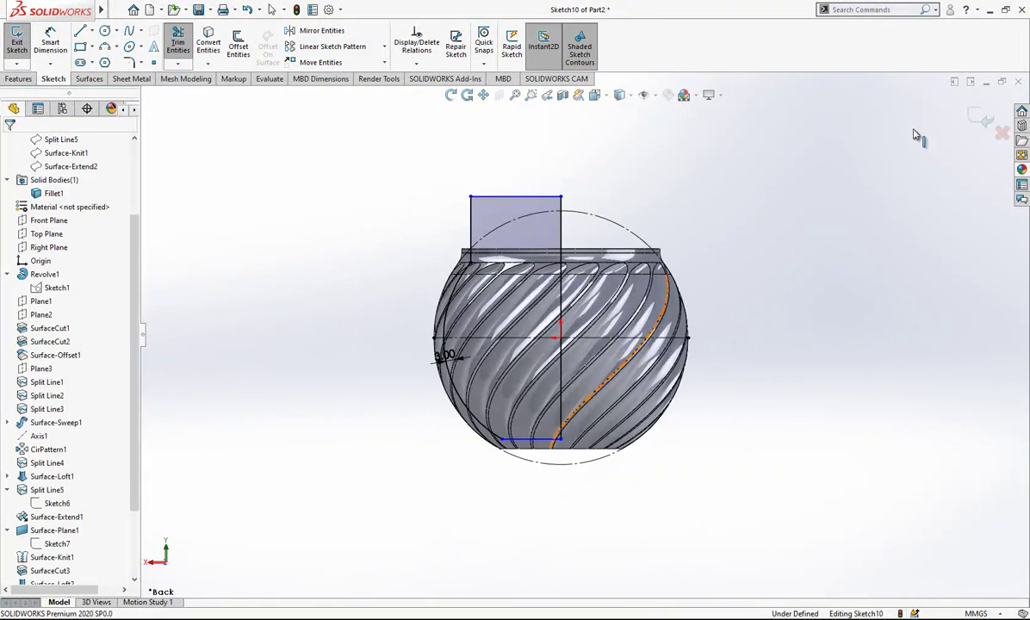
Close the sketch and cut-revolve the half profile around its vertical centre line to hollow the bowl
left_click(976, 116)
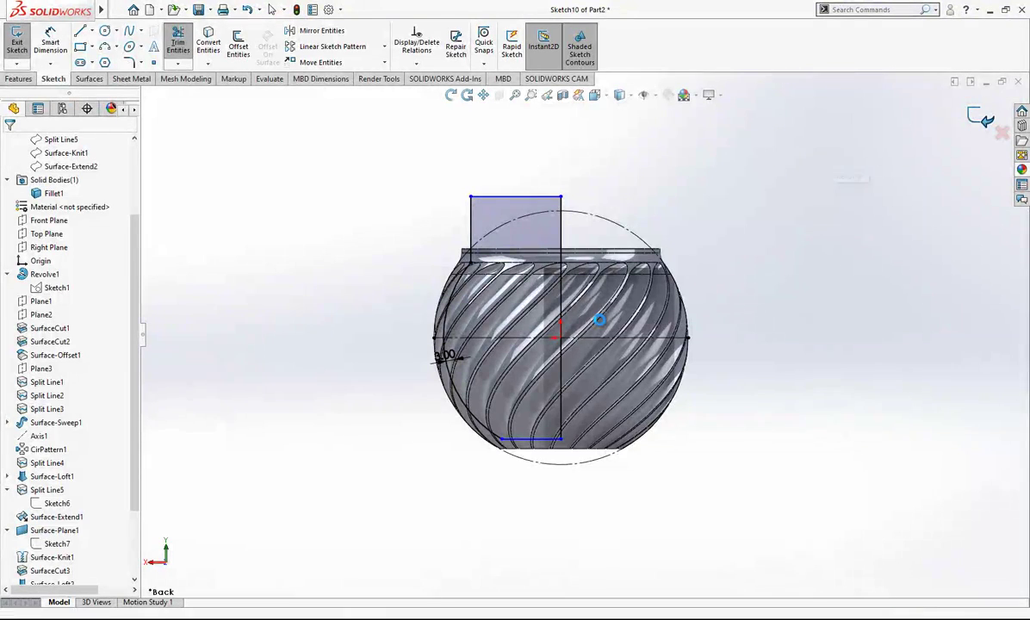
scroll(590, 272, "down", 2)
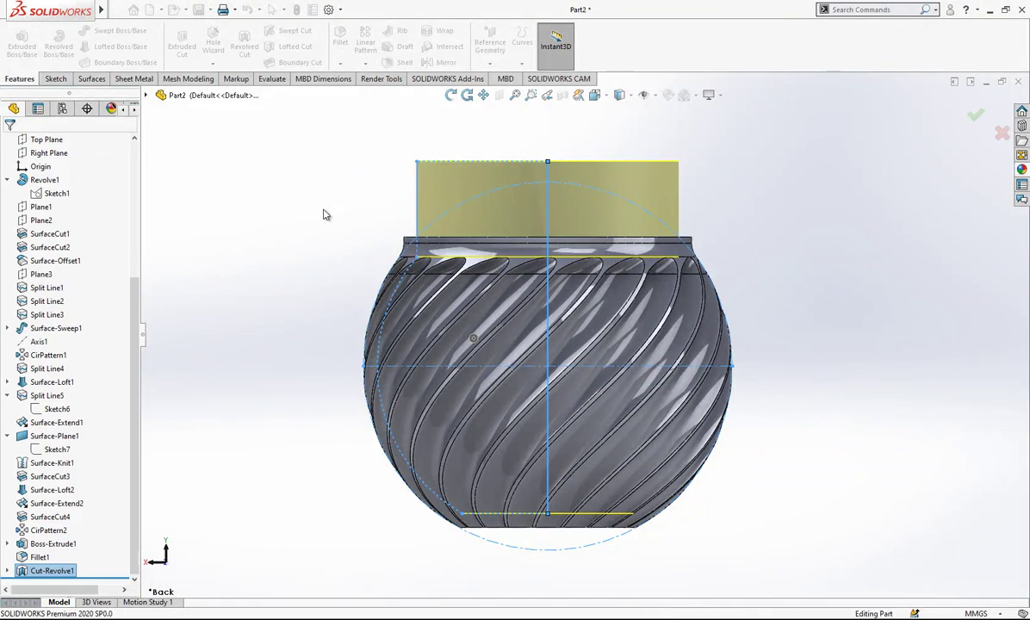
Roll the model history back to just after the second surface cut, leaving the plain sphere with flat top and base
middle_click_drag(473, 338, 552, 223)
scroll(551, 223, "down", 1)
middle_click_drag(567, 264, 470, 255)
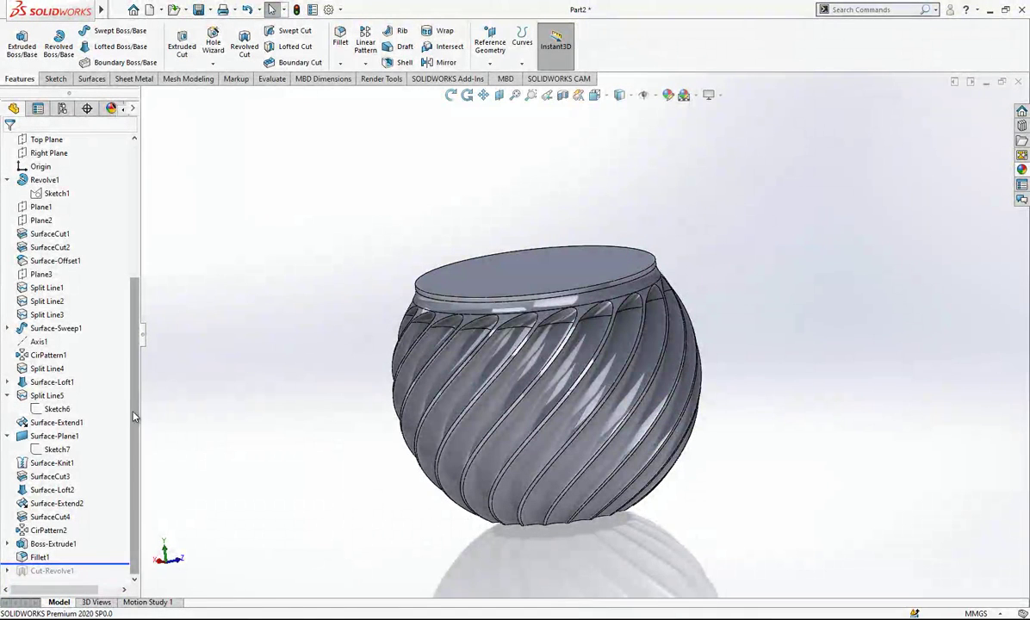
scroll(120, 206, "up", 5)
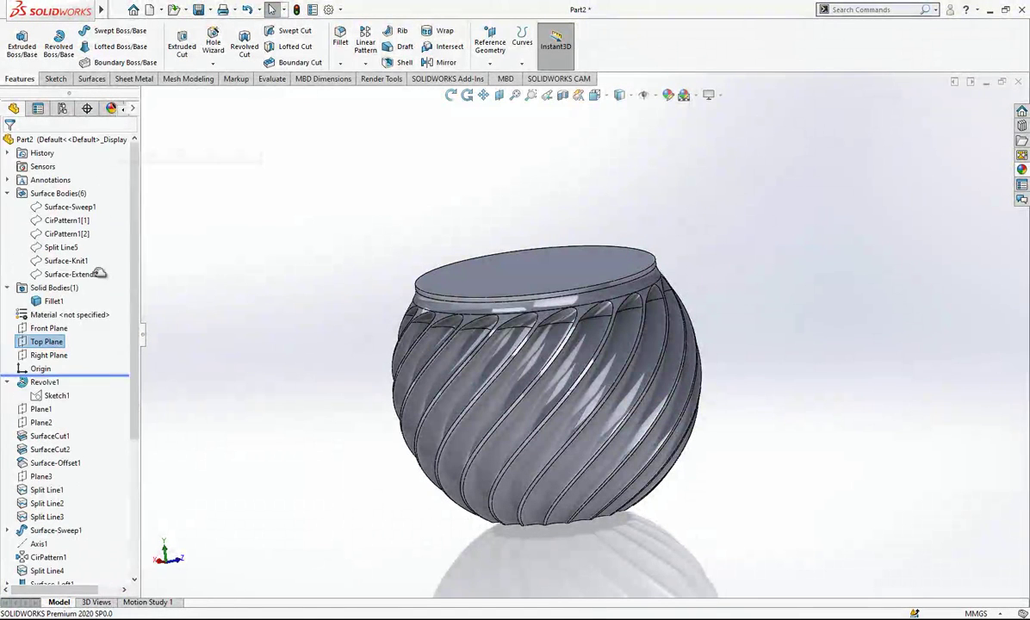
left_click_drag(100, 404, 100, 402)
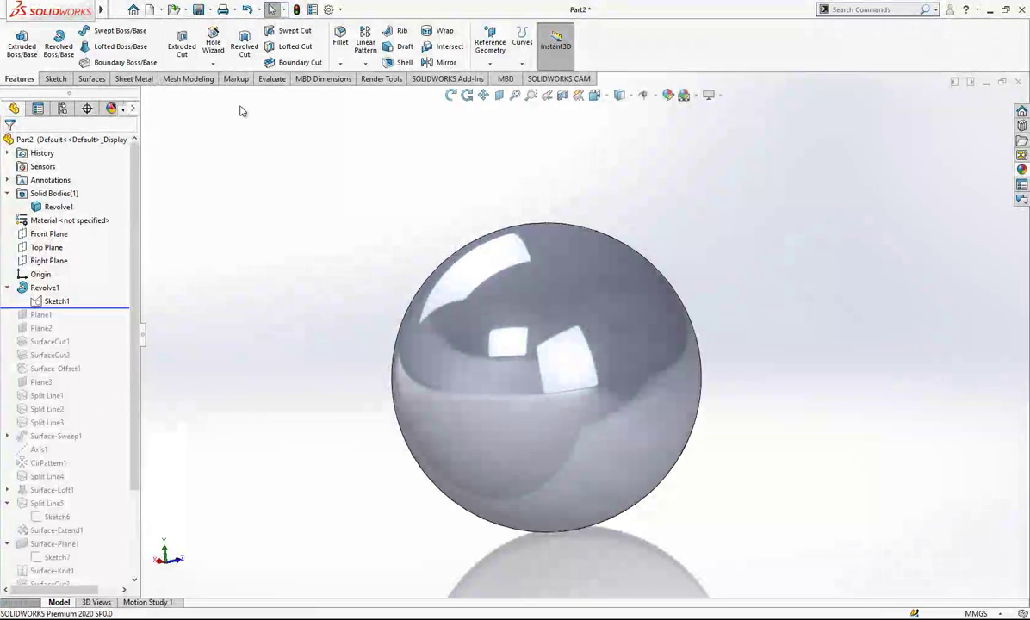
left_click_drag(94, 306, 93, 361)
Offset the bowl's curved outer face inward by 3 mm as a surface, and hide the solid body
left_click(93, 79)
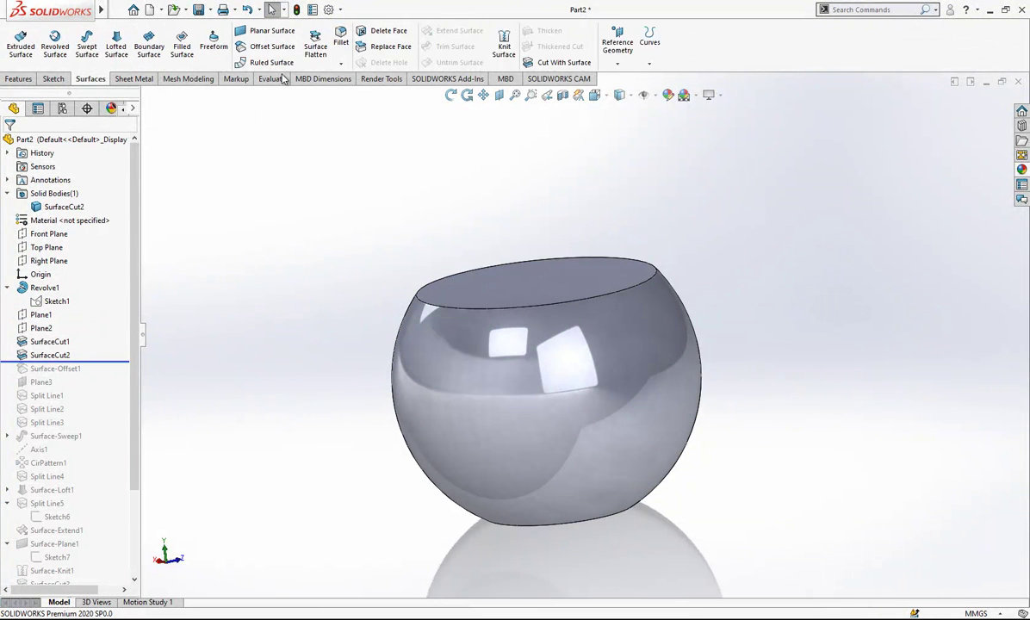
left_click(272, 46)
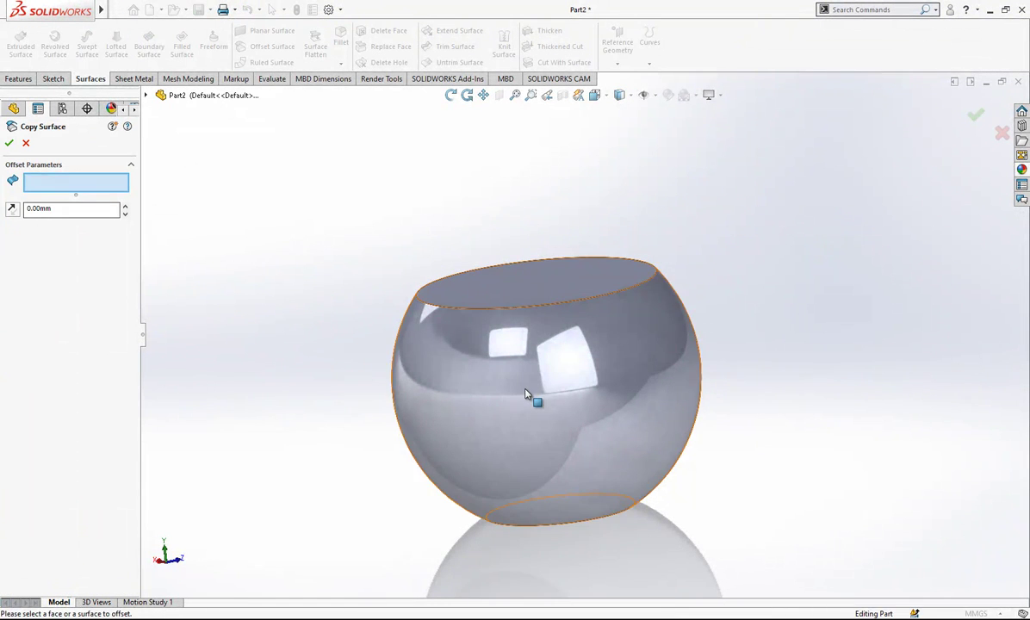
left_click(490, 361)
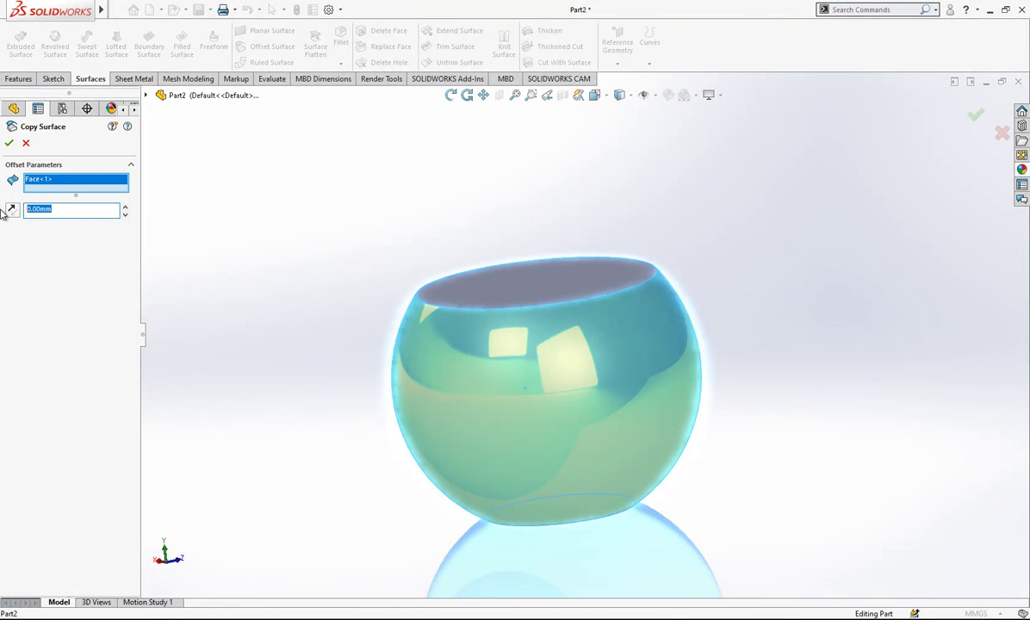
type("3")
key("Return")
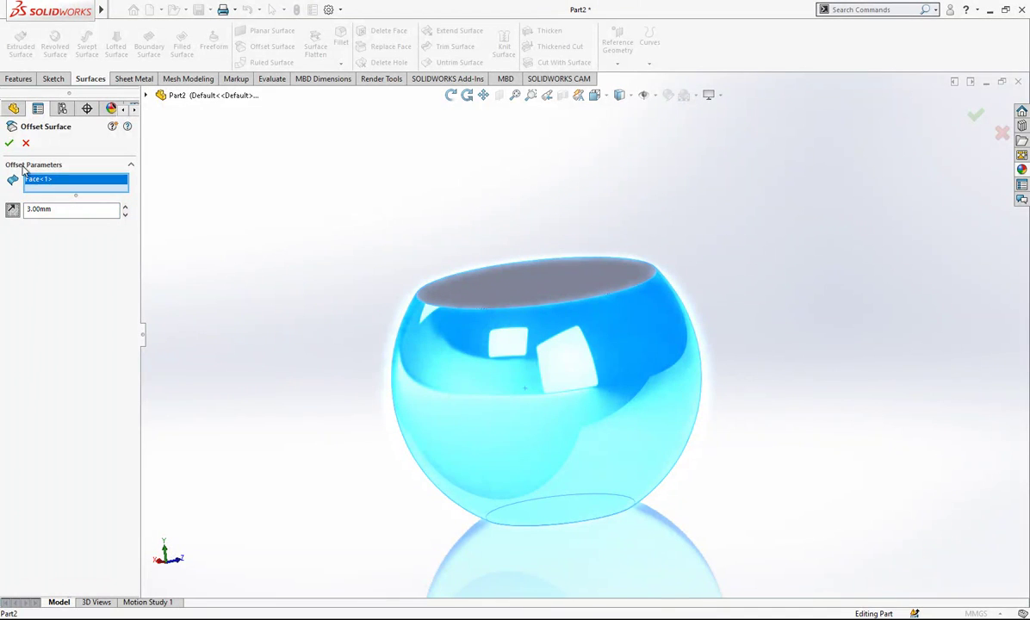
left_click(8, 143)
left_click(594, 276)
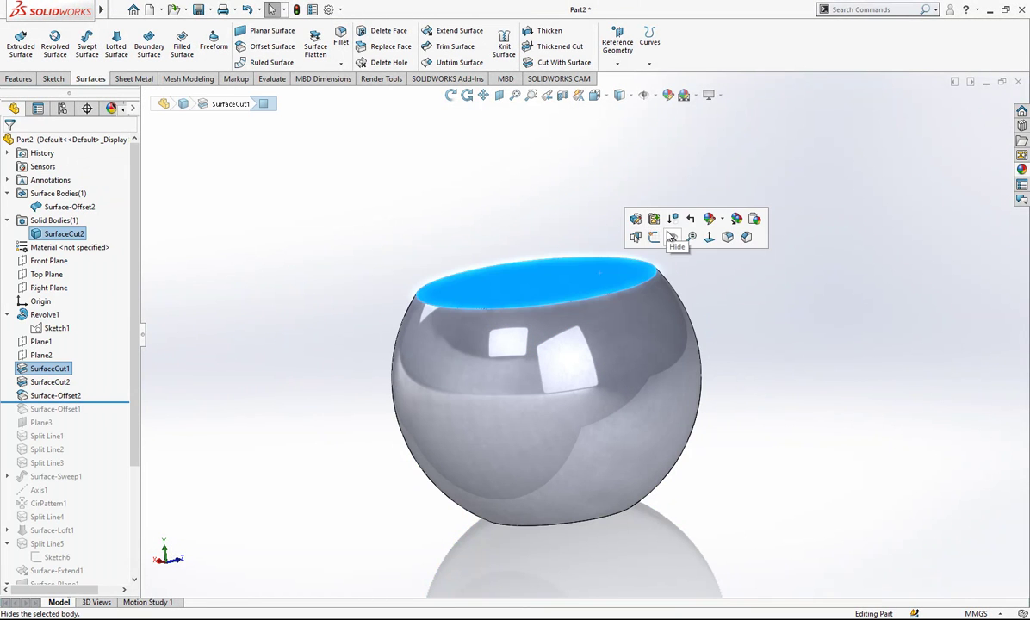
left_click(671, 239)
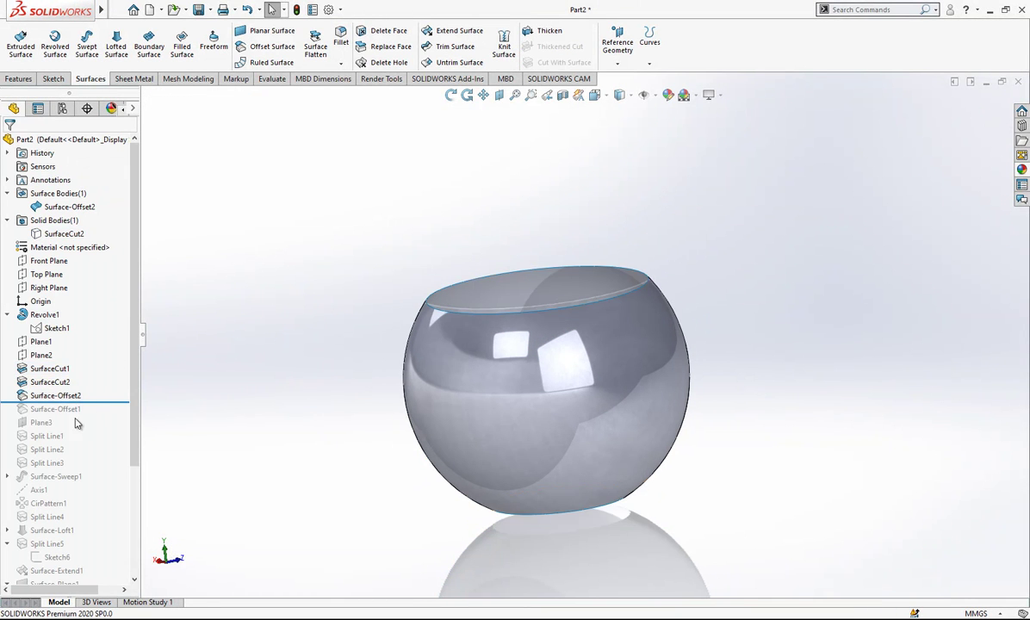
Create a 10 mm sweep-type ruled surface upward from the offset surface's top edge, using the Top Plane as reference direction
left_click(448, 315)
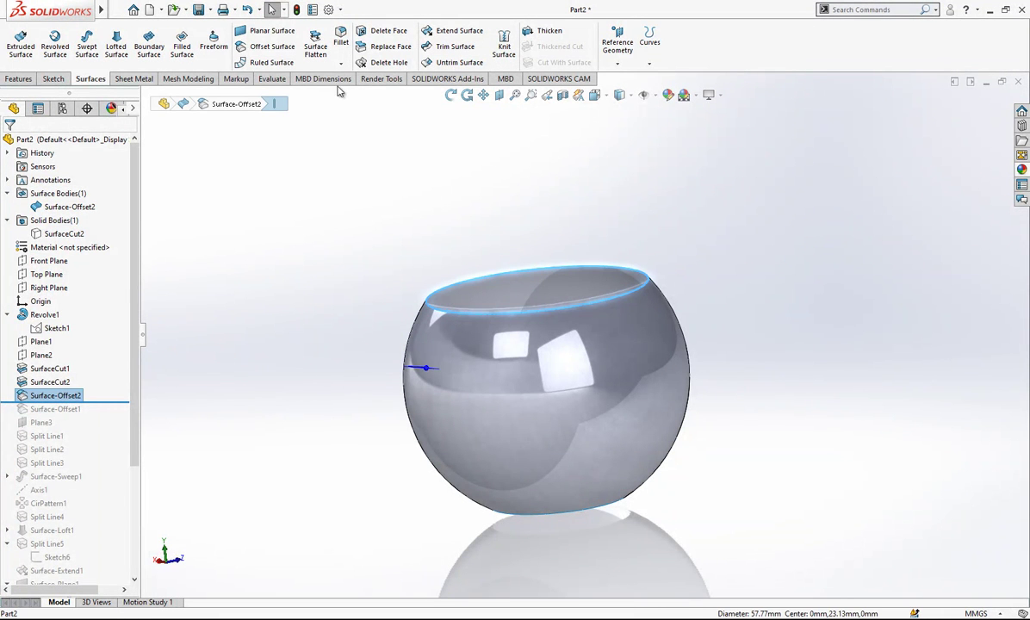
left_click(272, 62)
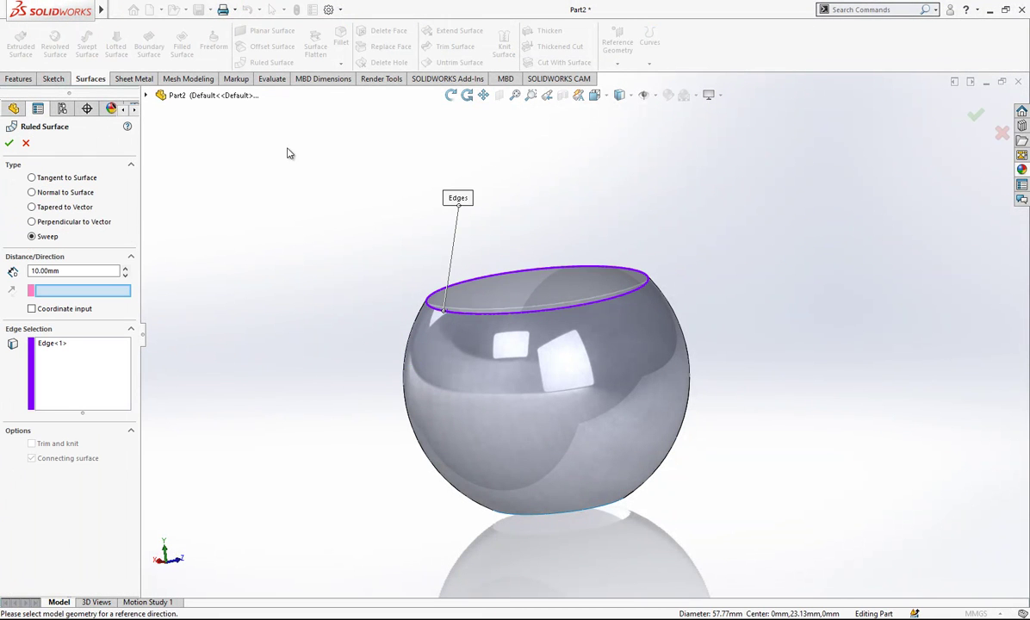
left_click(148, 95)
left_click(197, 205)
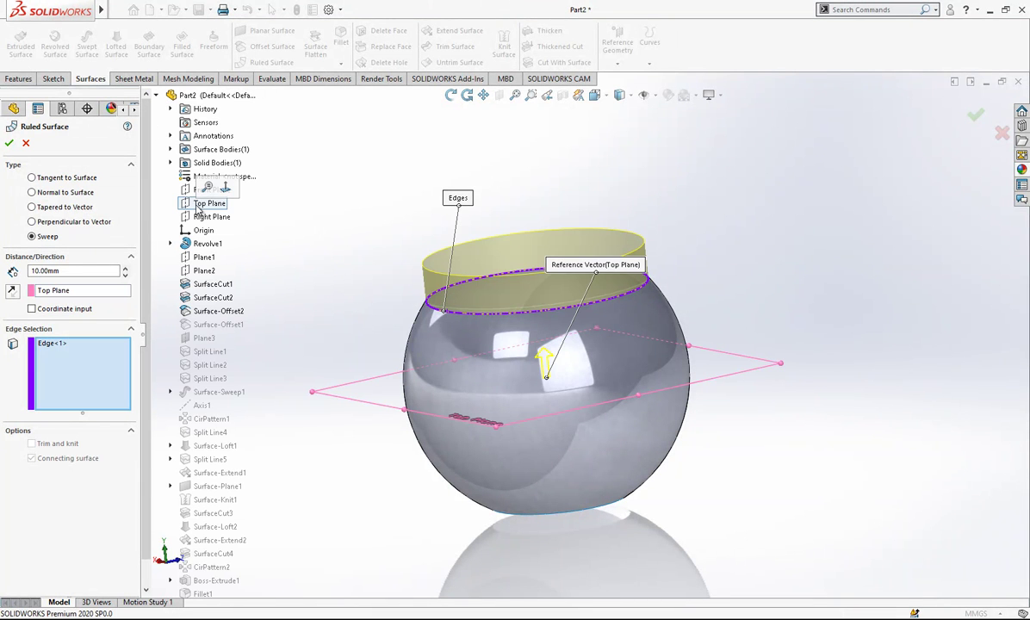
left_click(8, 144)
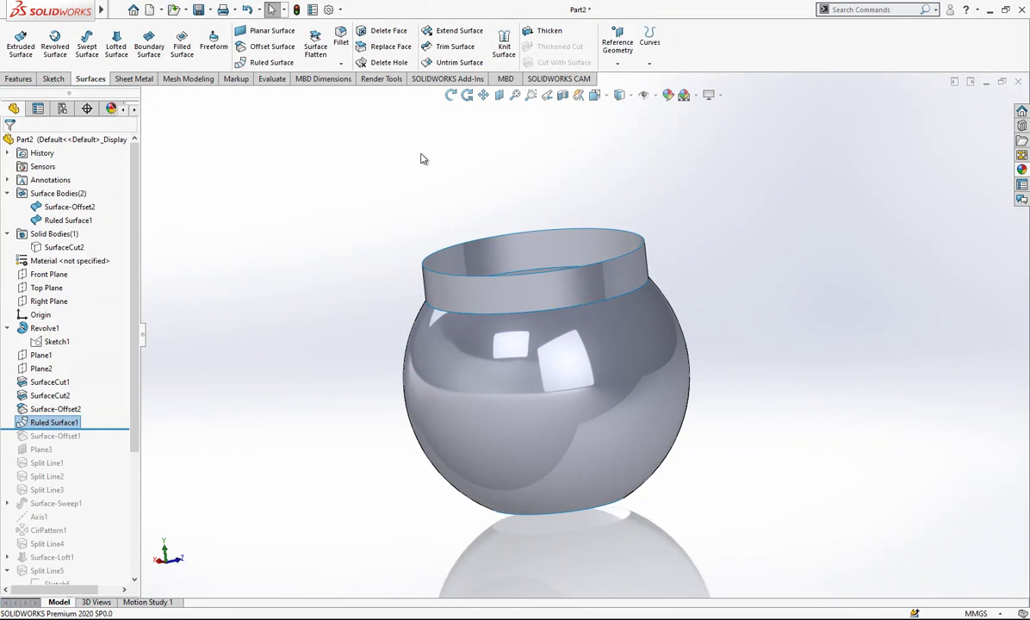
Close the open bottom of the offset surface with a planar surface bounded by its lower circular edge
left_click(272, 33)
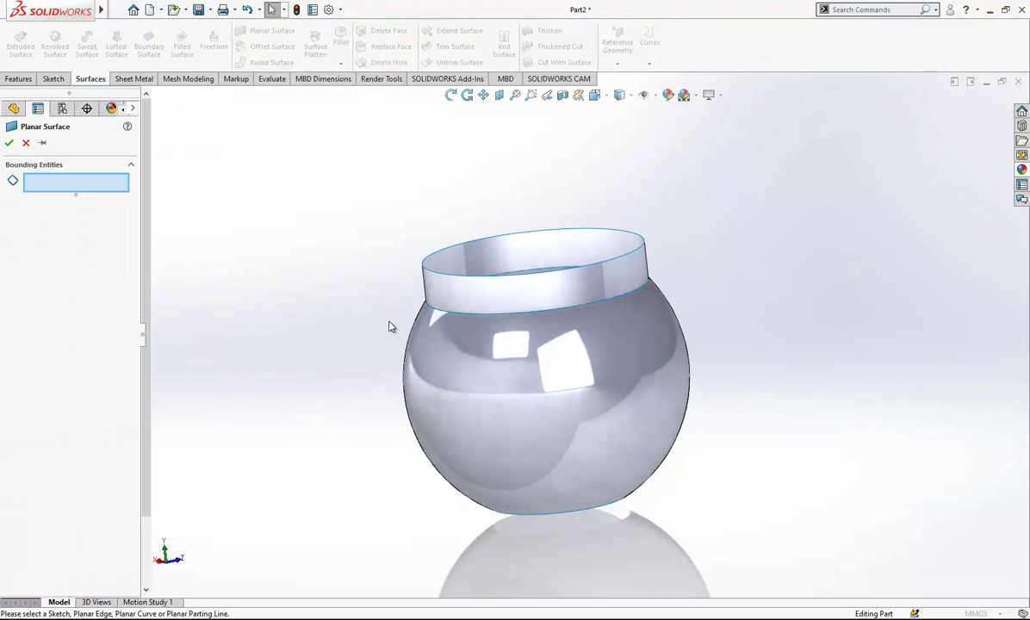
left_click(548, 519)
middle_click_drag(551, 523, 551, 407)
right_click(552, 408)
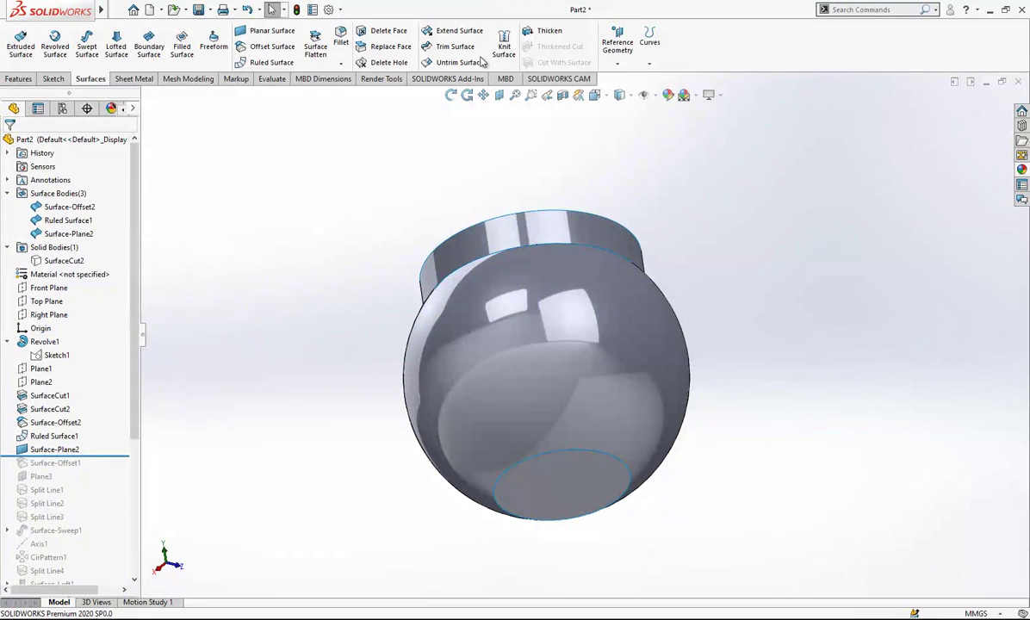
Knit the offset, ruled and planar surfaces into one surface without creating a solid
left_click(505, 38)
left_click_drag(780, 145, 354, 558)
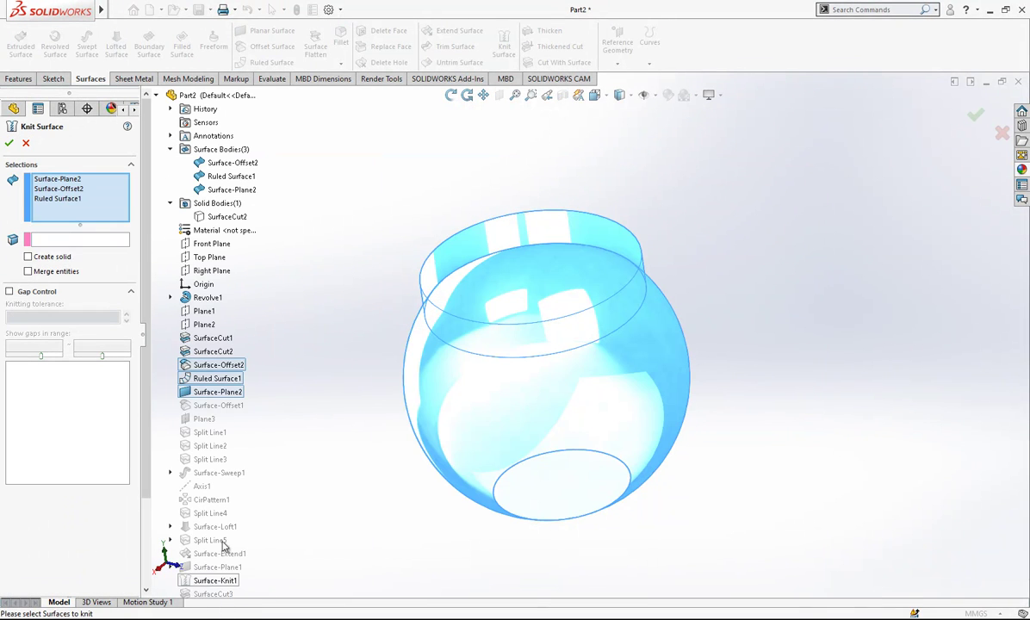
left_click(8, 143)
Roll the model history forward to the end, past the revolved cut
scroll(465, 241, "up", 1)
middle_click_drag(466, 241, 579, 387)
mouse_move(112, 446)
left_mouse_down()
mouse_move(110, 509)
mouse_move(110, 417)
left_mouse_up()
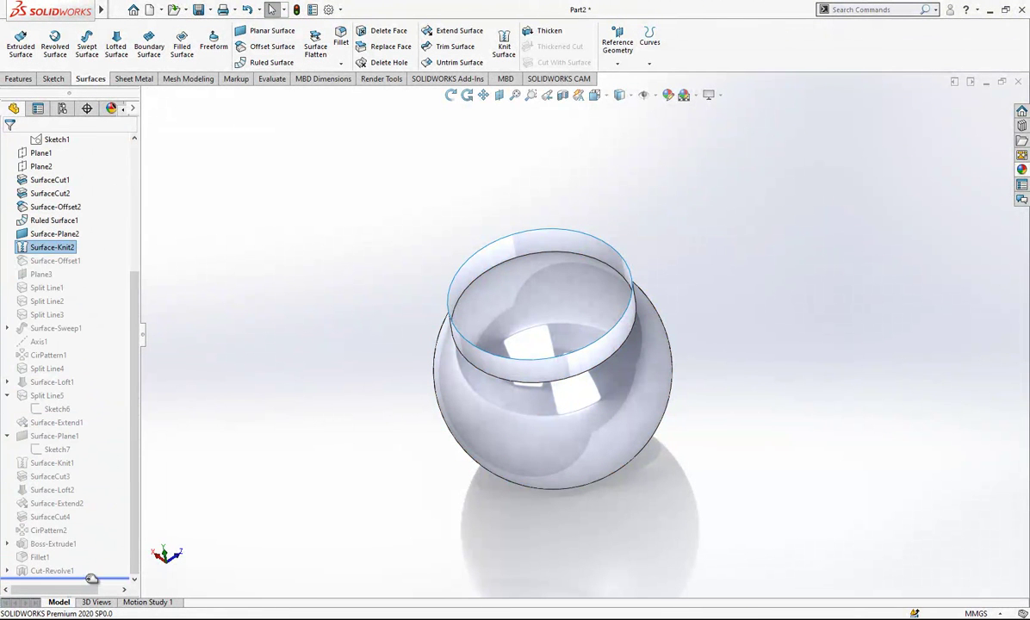
left_click_drag(92, 578, 91, 578)
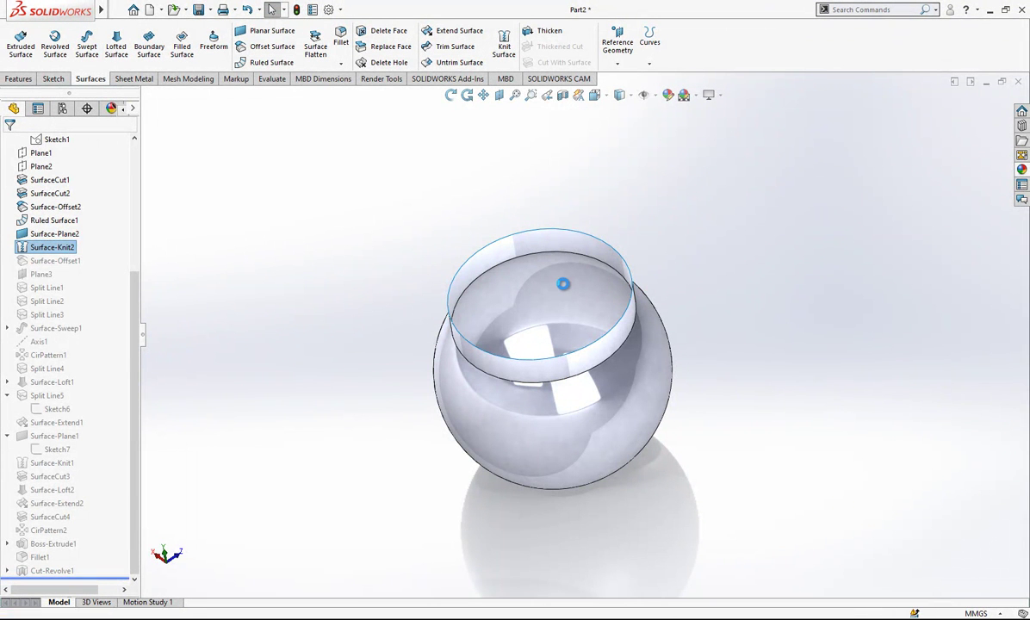
Show the hidden fluted solid body again around the knitted surface
scroll(564, 289, "down", 2)
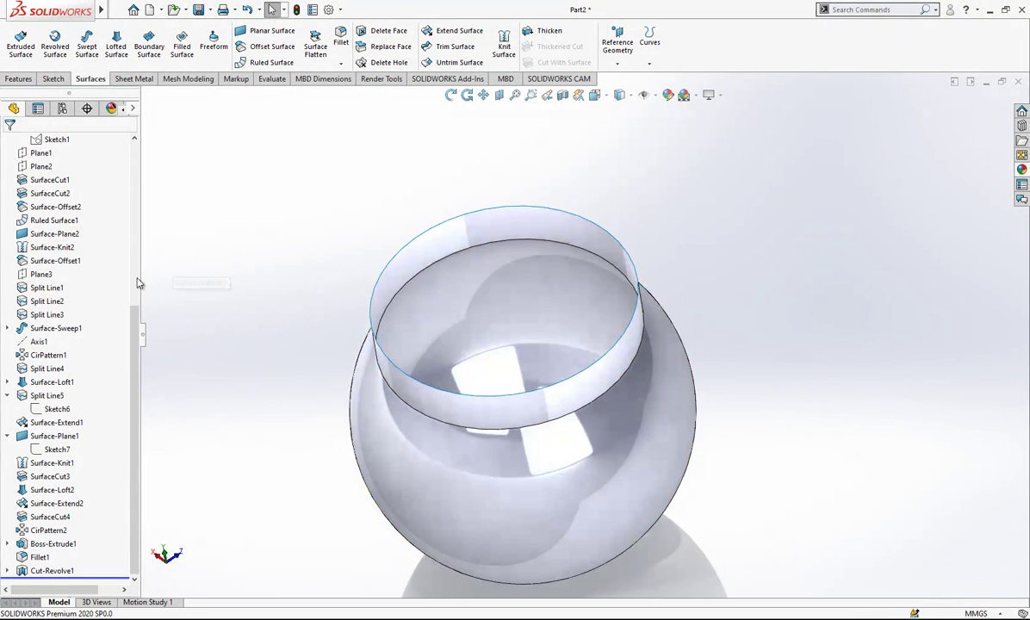
scroll(129, 338, "up", 7)
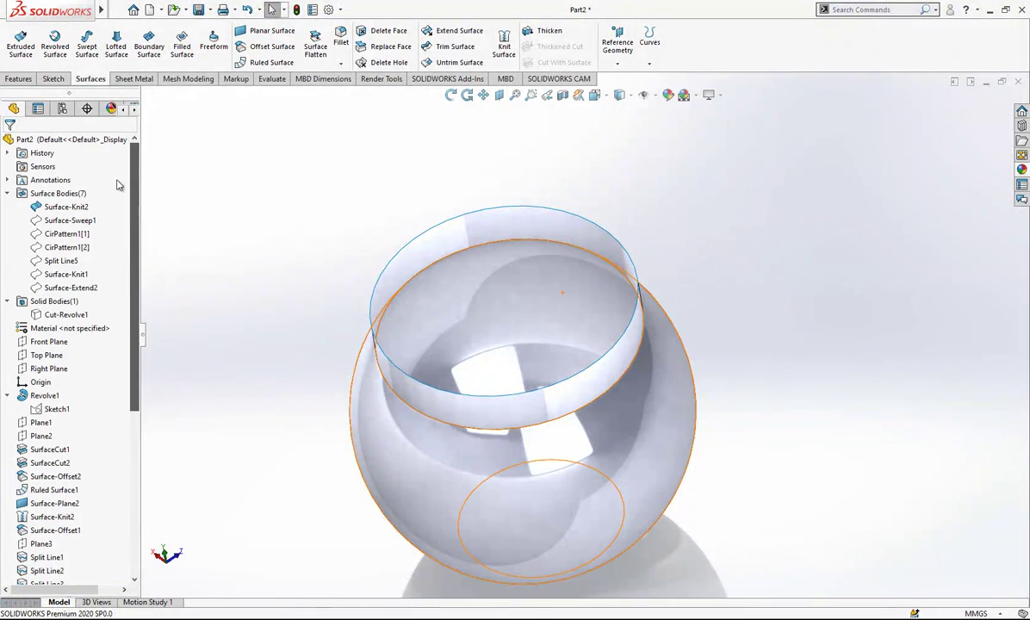
left_click(64, 314)
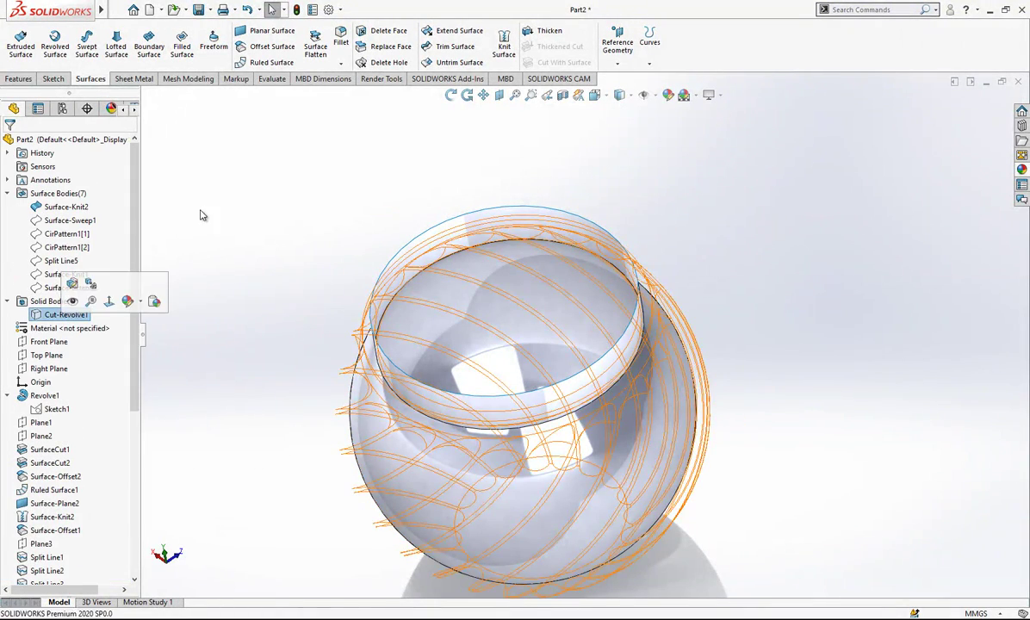
middle_click_drag(396, 230, 361, 227)
scroll(362, 277, "down", 2)
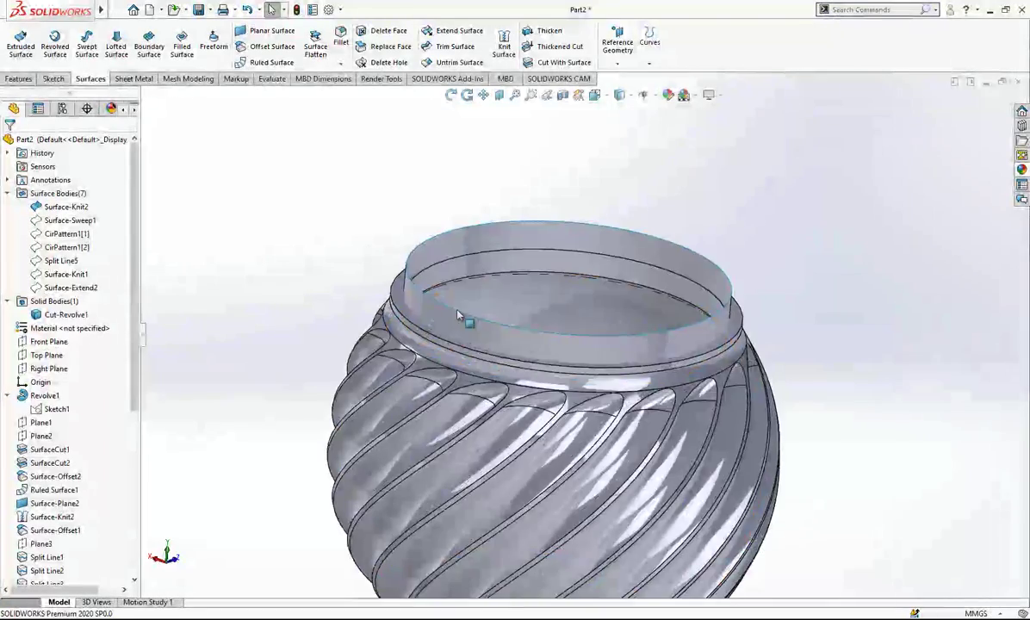
Cut the fluted solid body with the knitted inner surface as the cutting surface
left_click(551, 62)
left_click(538, 257)
scroll(535, 263, "up", 2)
scroll(546, 413, "down", 1)
middle_click_drag(546, 414, 519, 424)
right_click(557, 308)
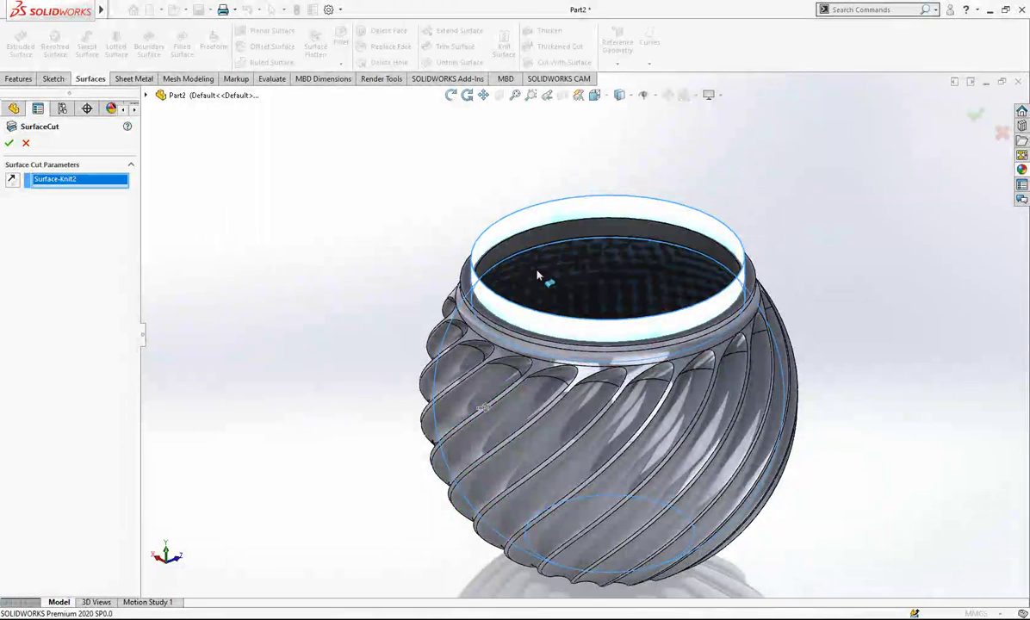